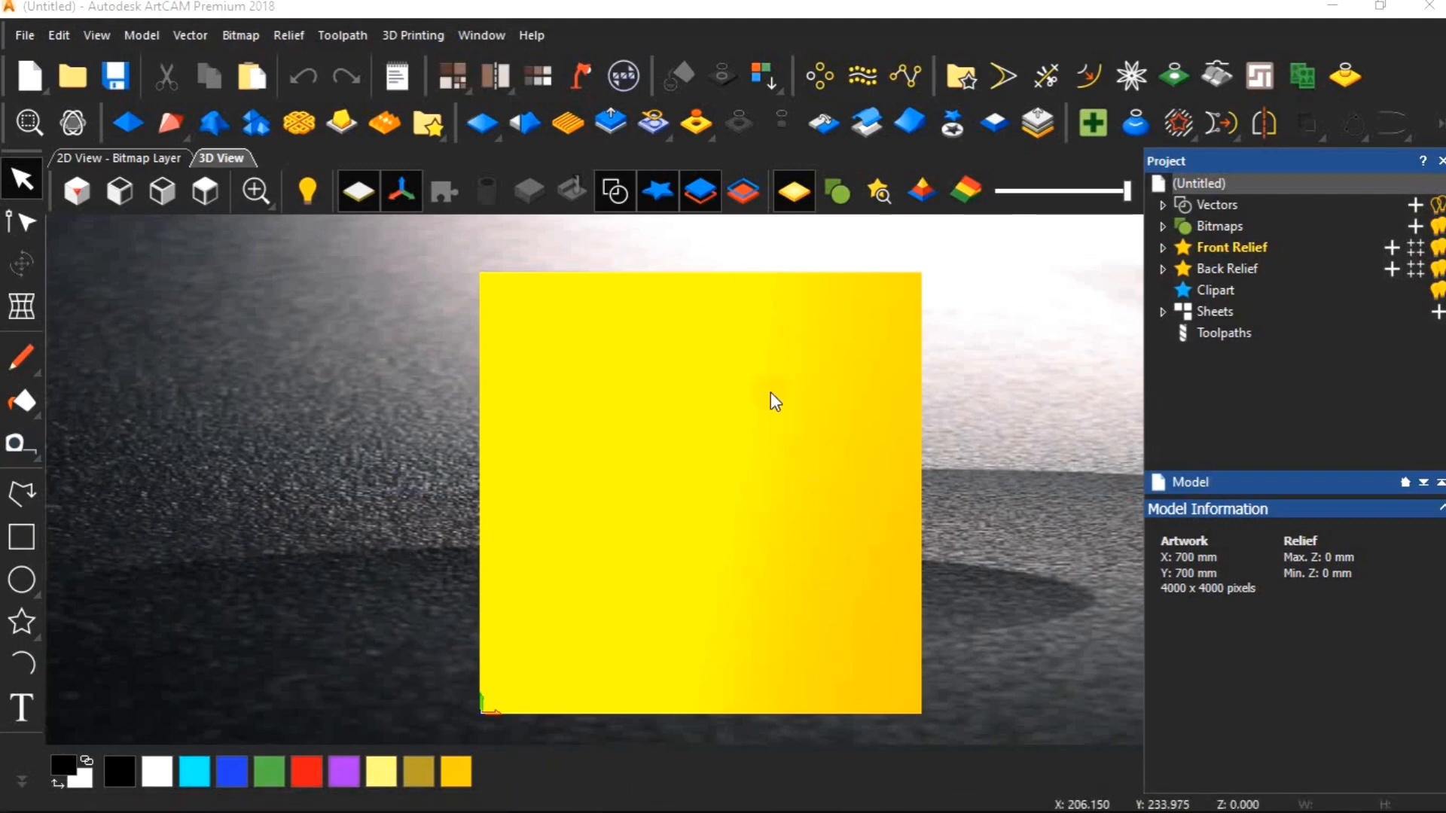
Select the Front Relief in the project.
click(951, 476)
click(770, 807)
click(1267, 222)
click(1244, 246)
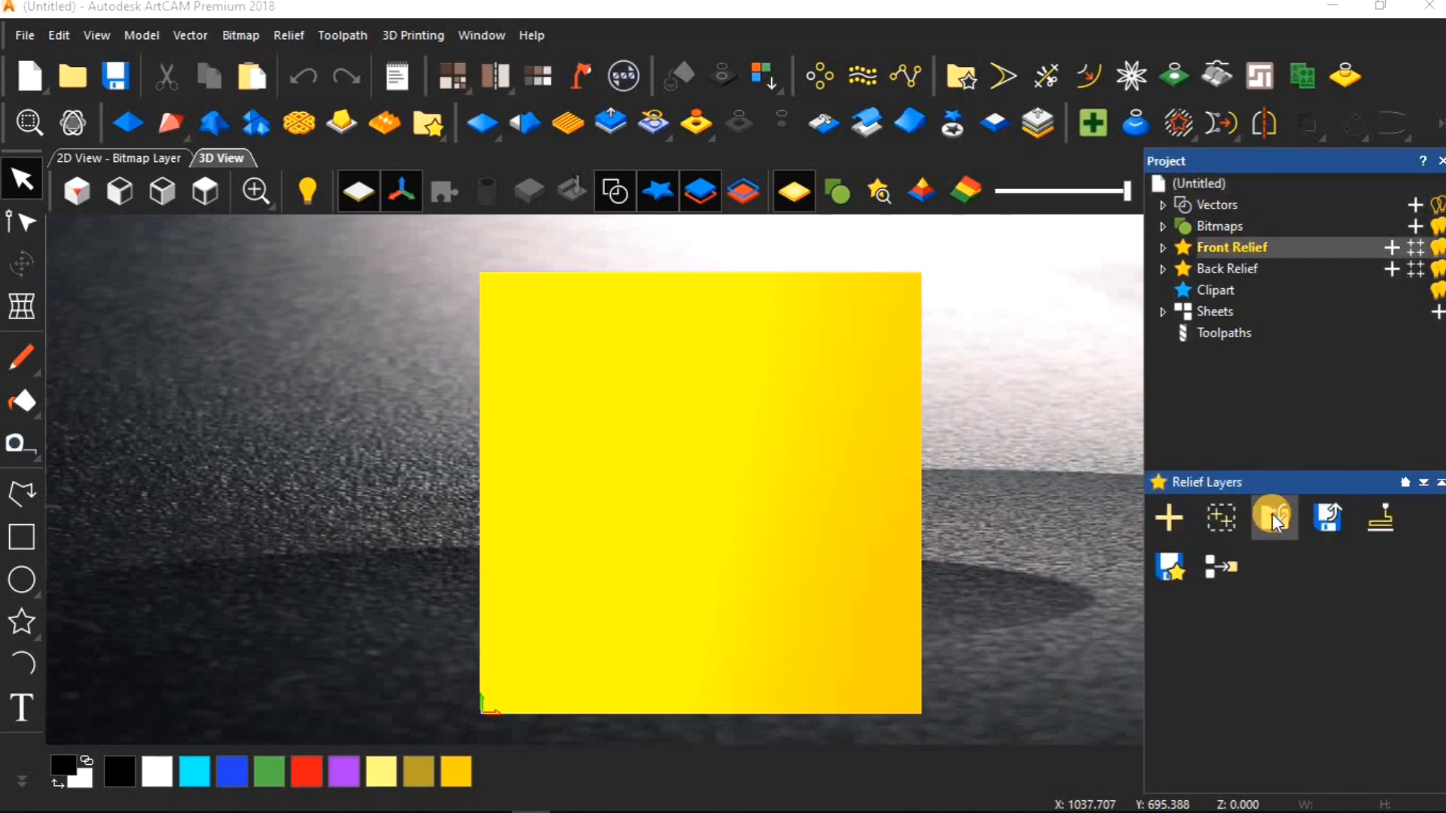
Preview relief files 07, 01, 08, 11 and 03 for loading as a relief layer, and close without loading any.
click(1272, 518)
click(724, 420)
click(684, 462)
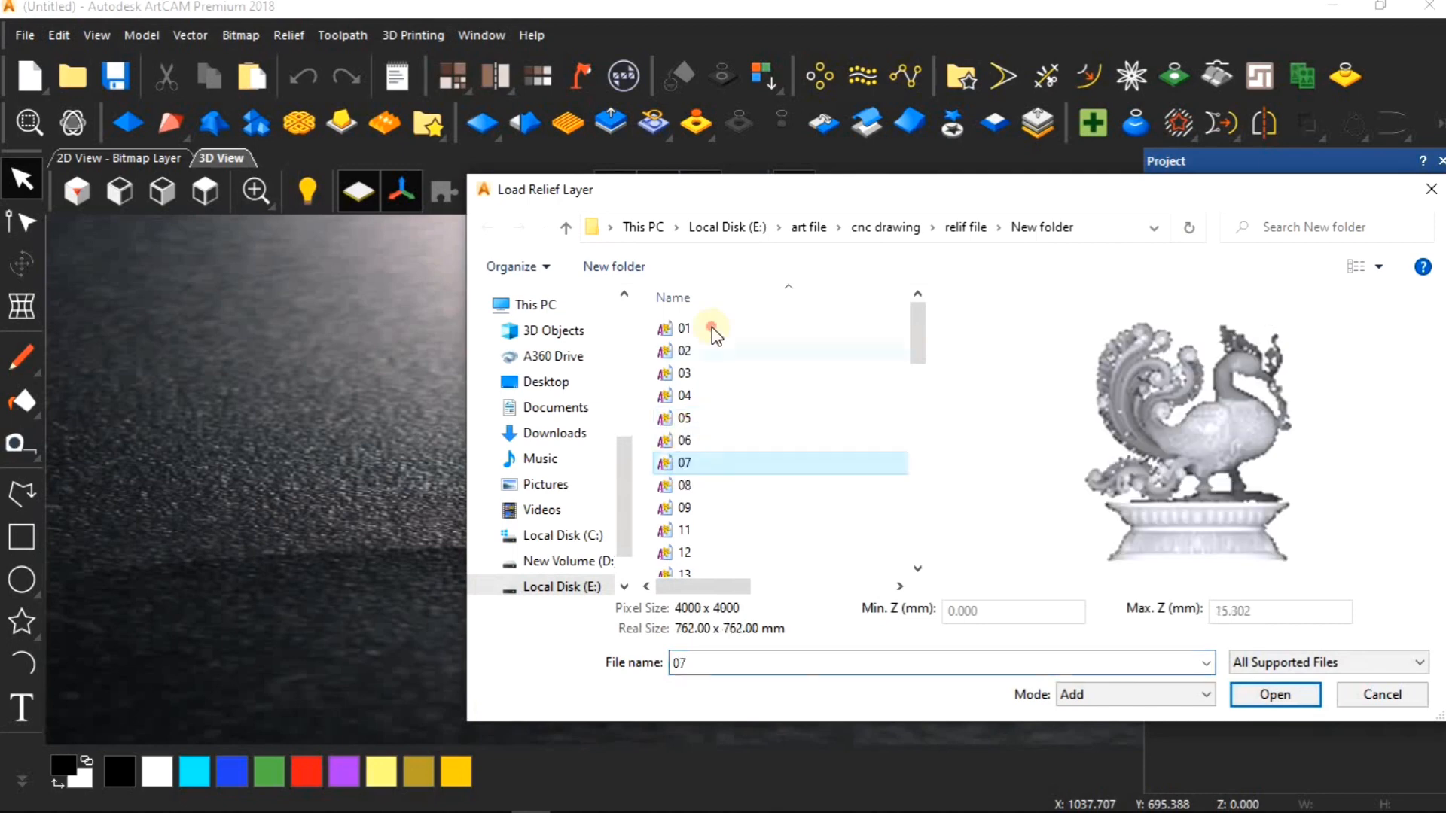
click(711, 327)
click(684, 485)
click(685, 530)
click(685, 373)
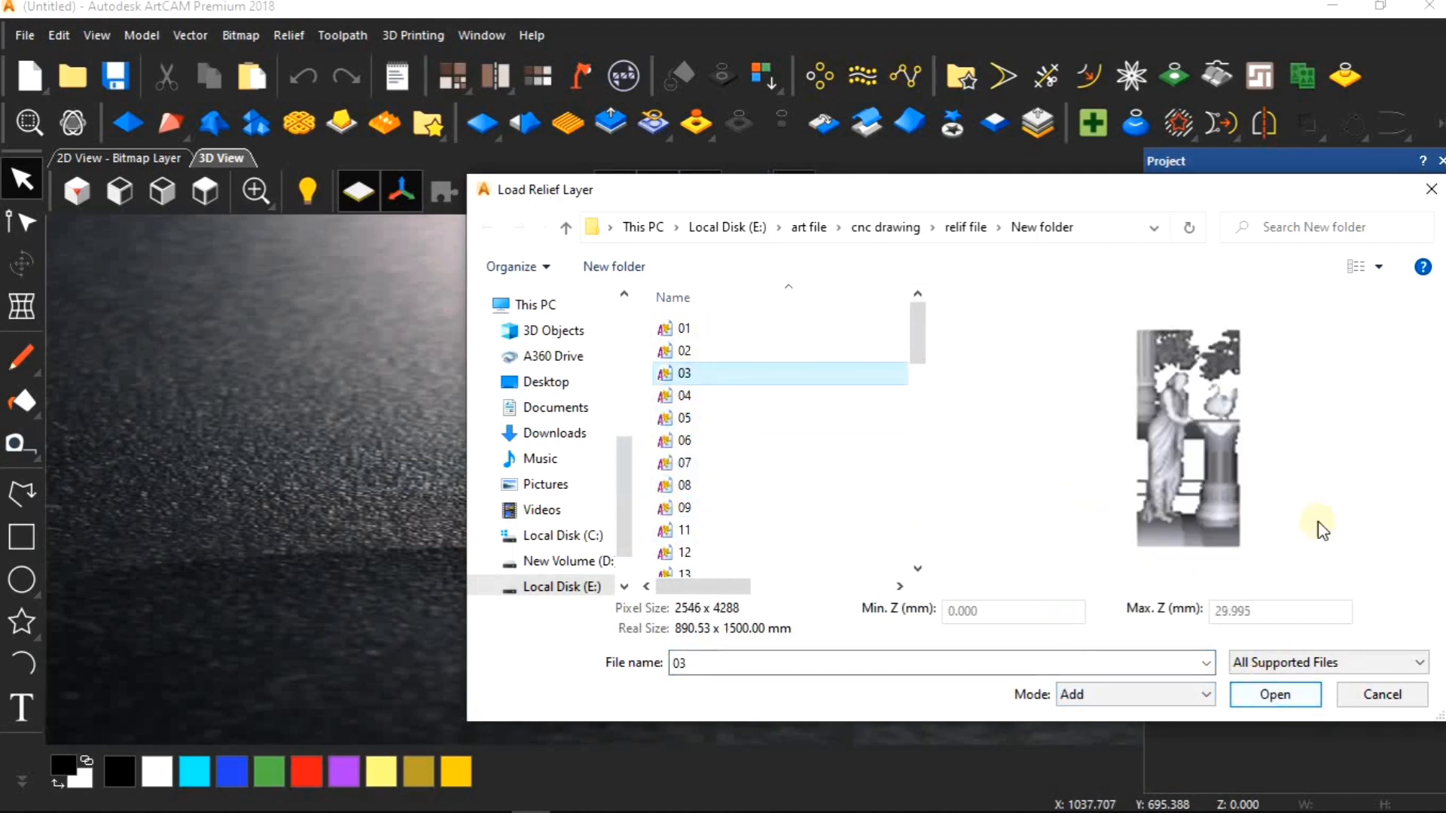
click(1433, 193)
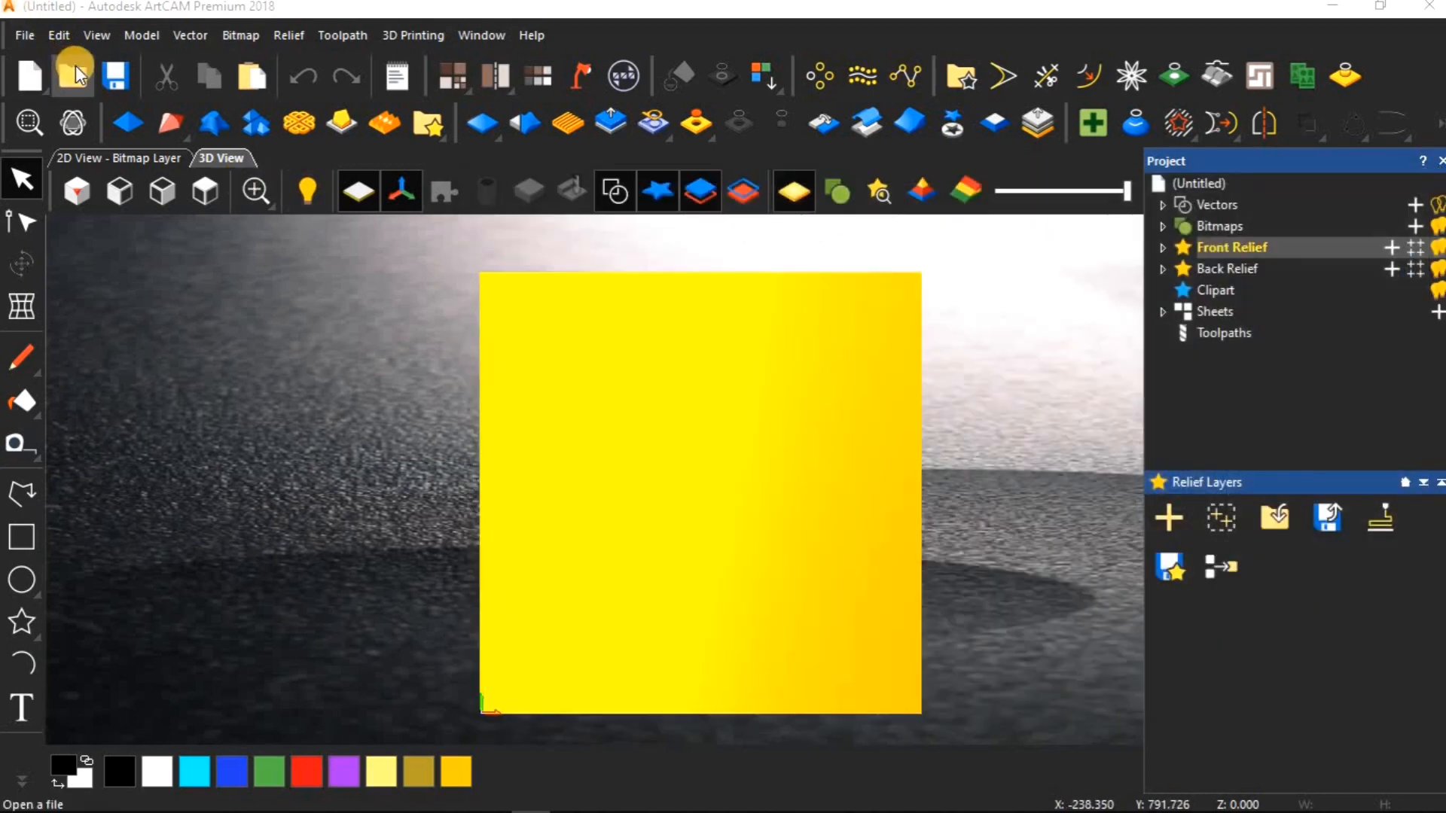
Preview files 04, 08 and 03 for opening as a model, and close without opening any.
click(74, 74)
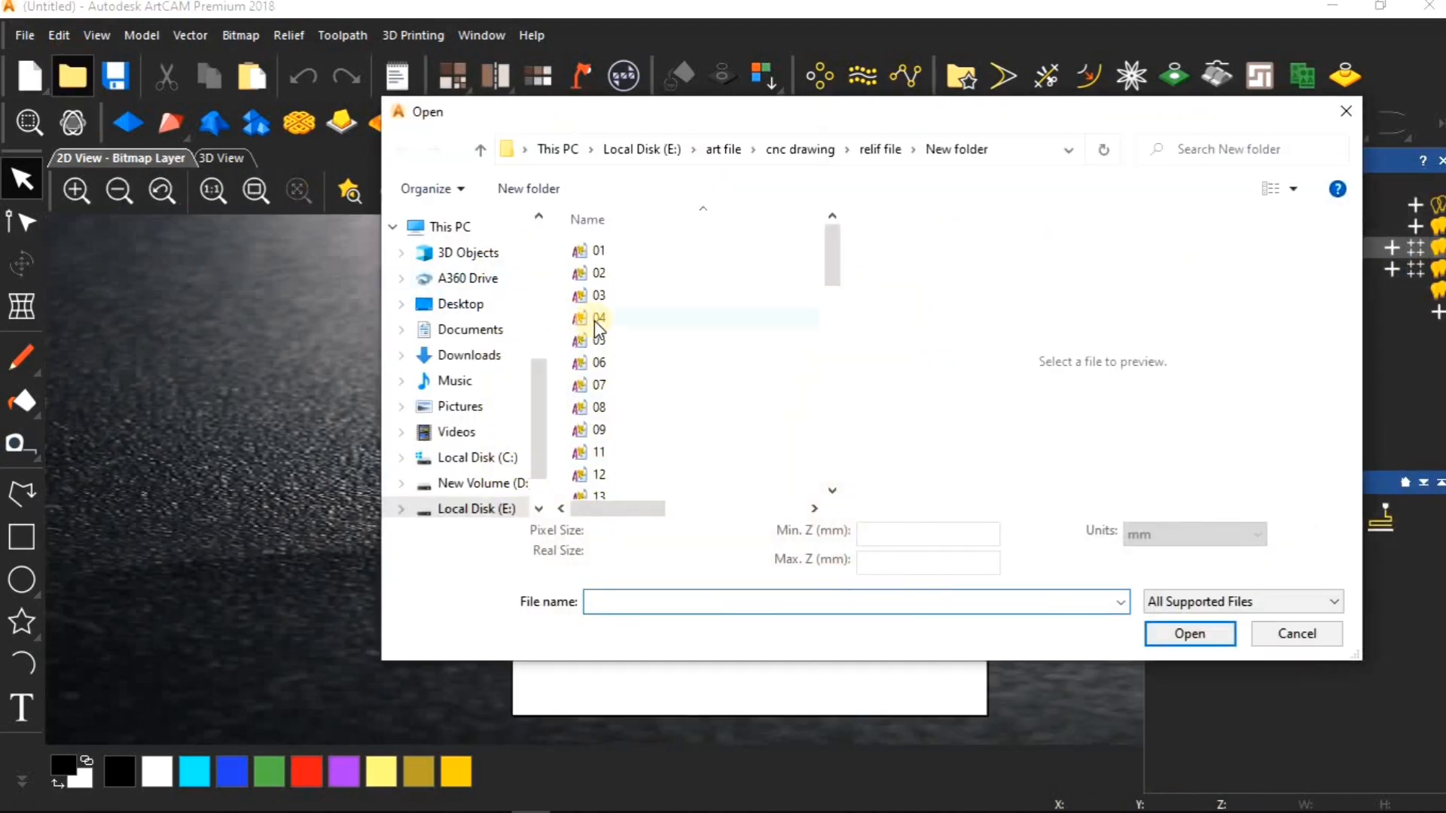
click(597, 318)
click(599, 407)
click(599, 294)
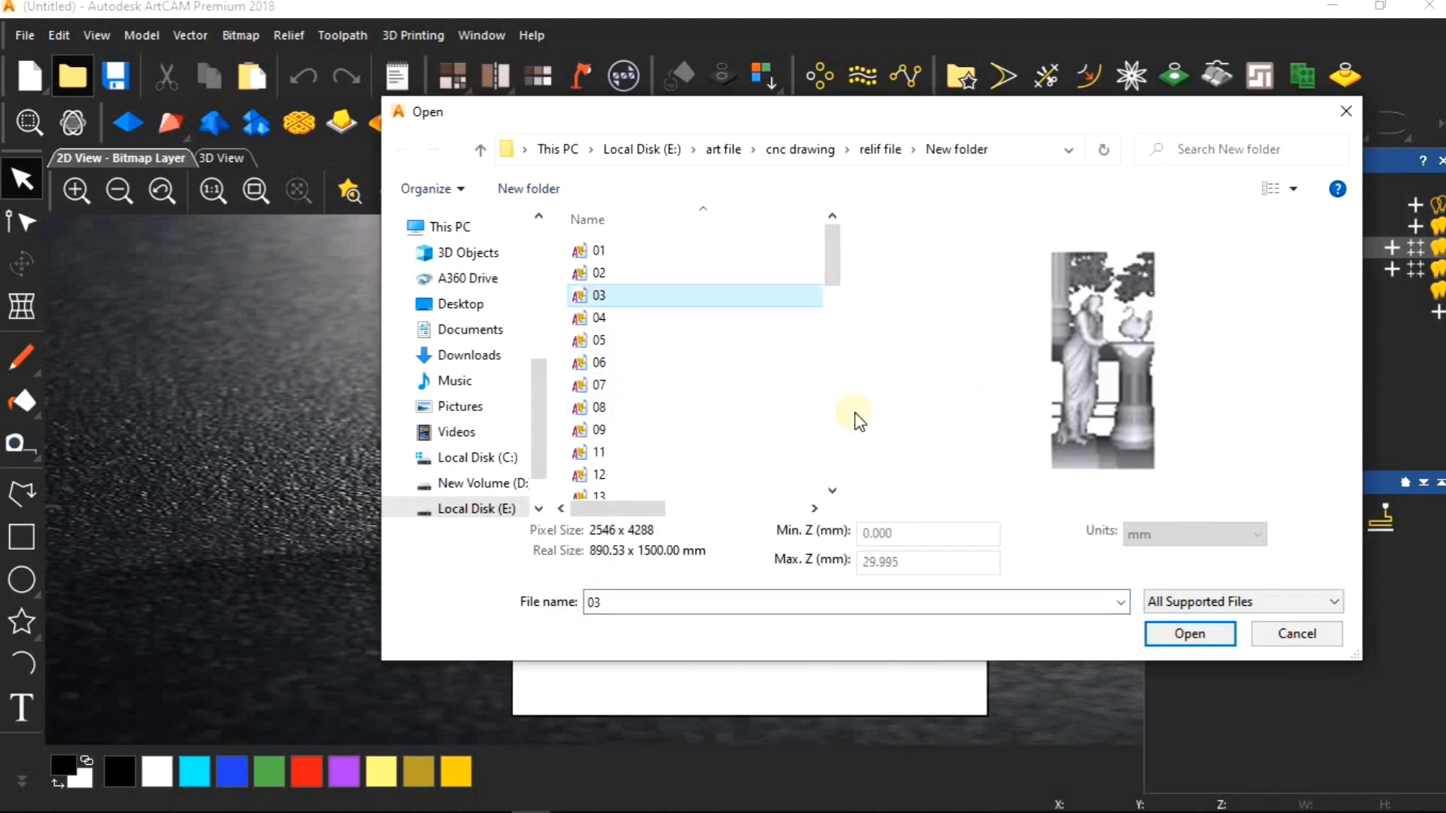
click(1345, 111)
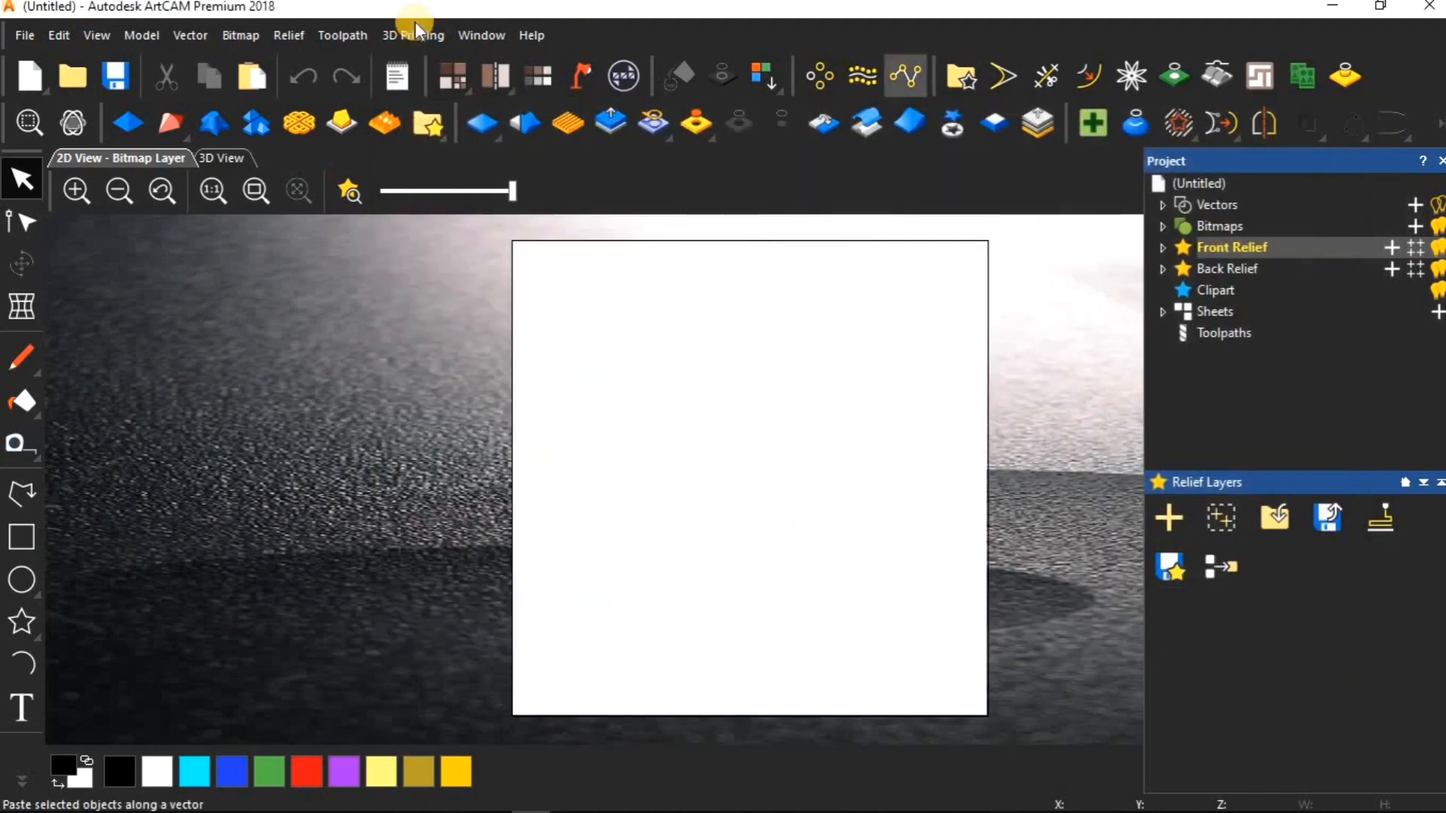
Import relief file 04 into the model as relief clipart.
click(294, 35)
mouse_move(332, 80)
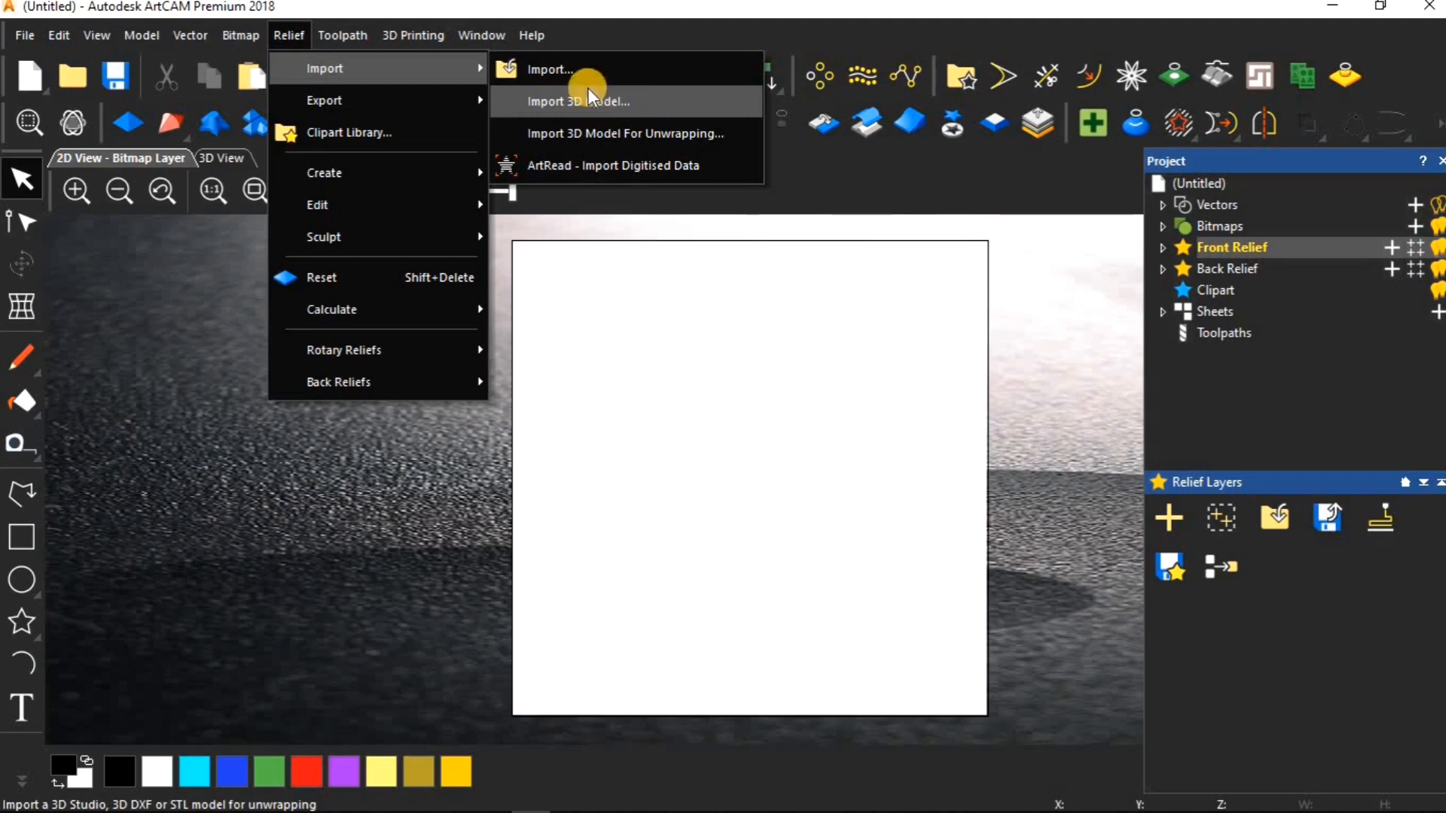
click(573, 71)
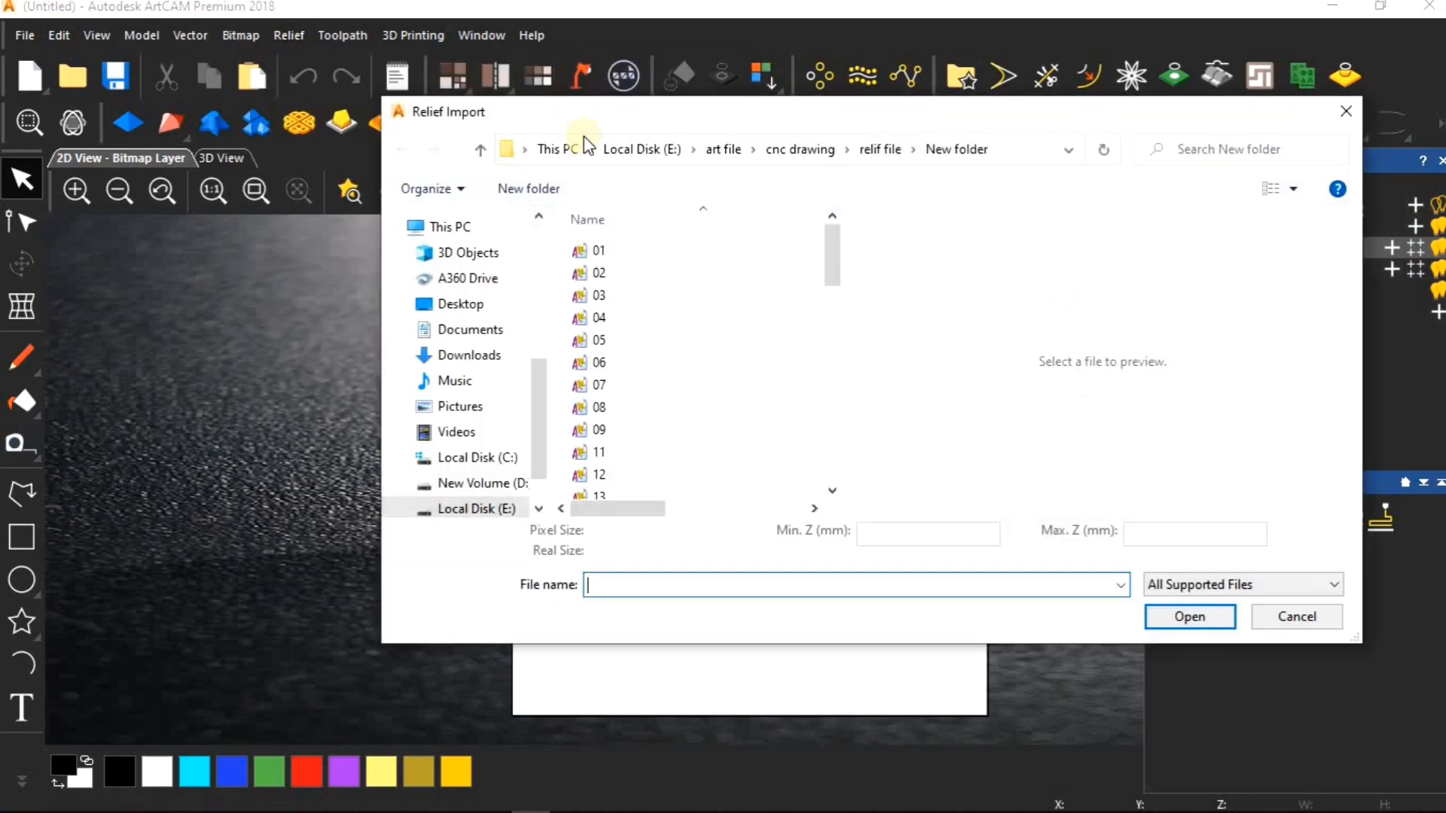
click(600, 317)
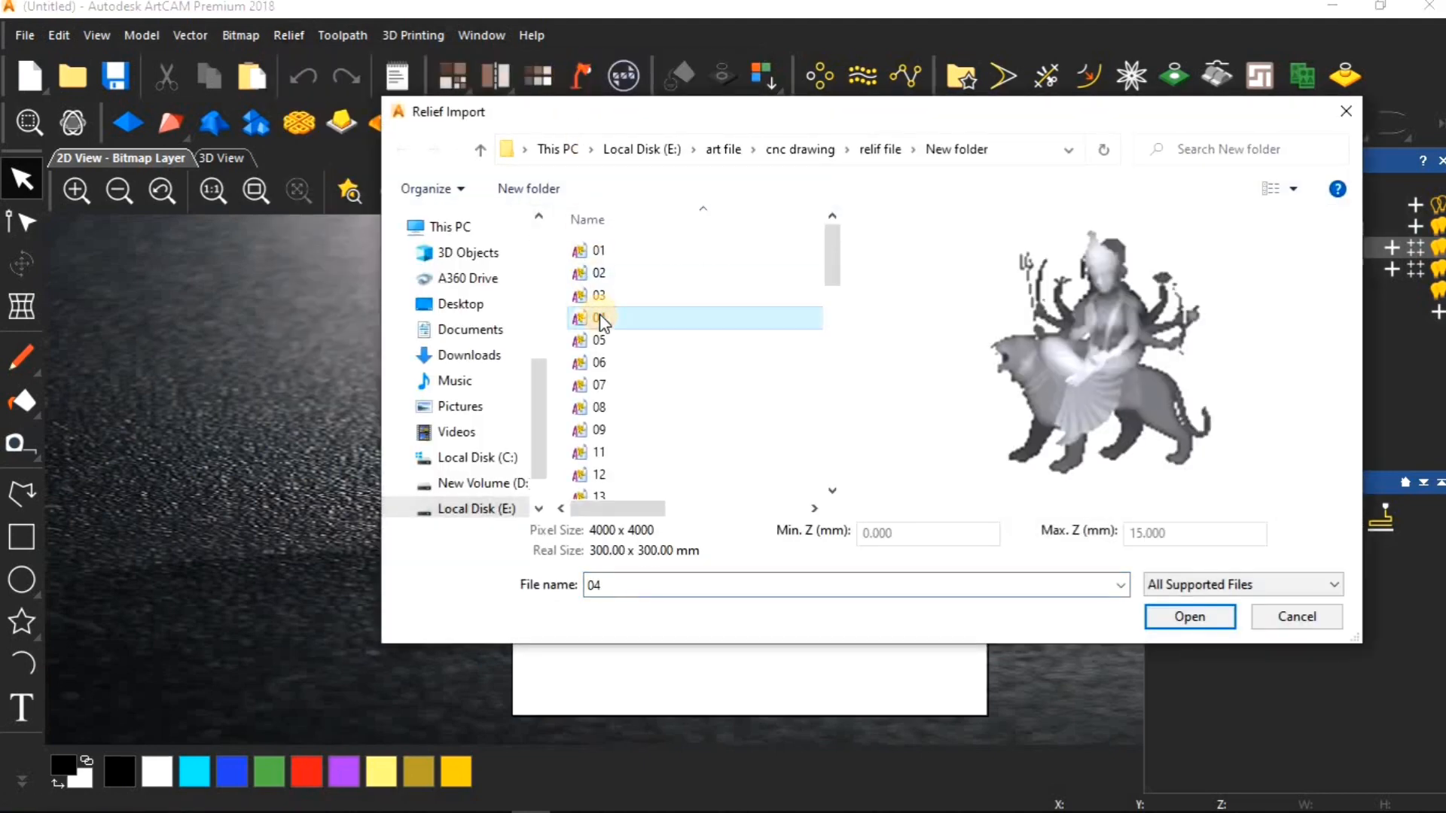
click(1197, 616)
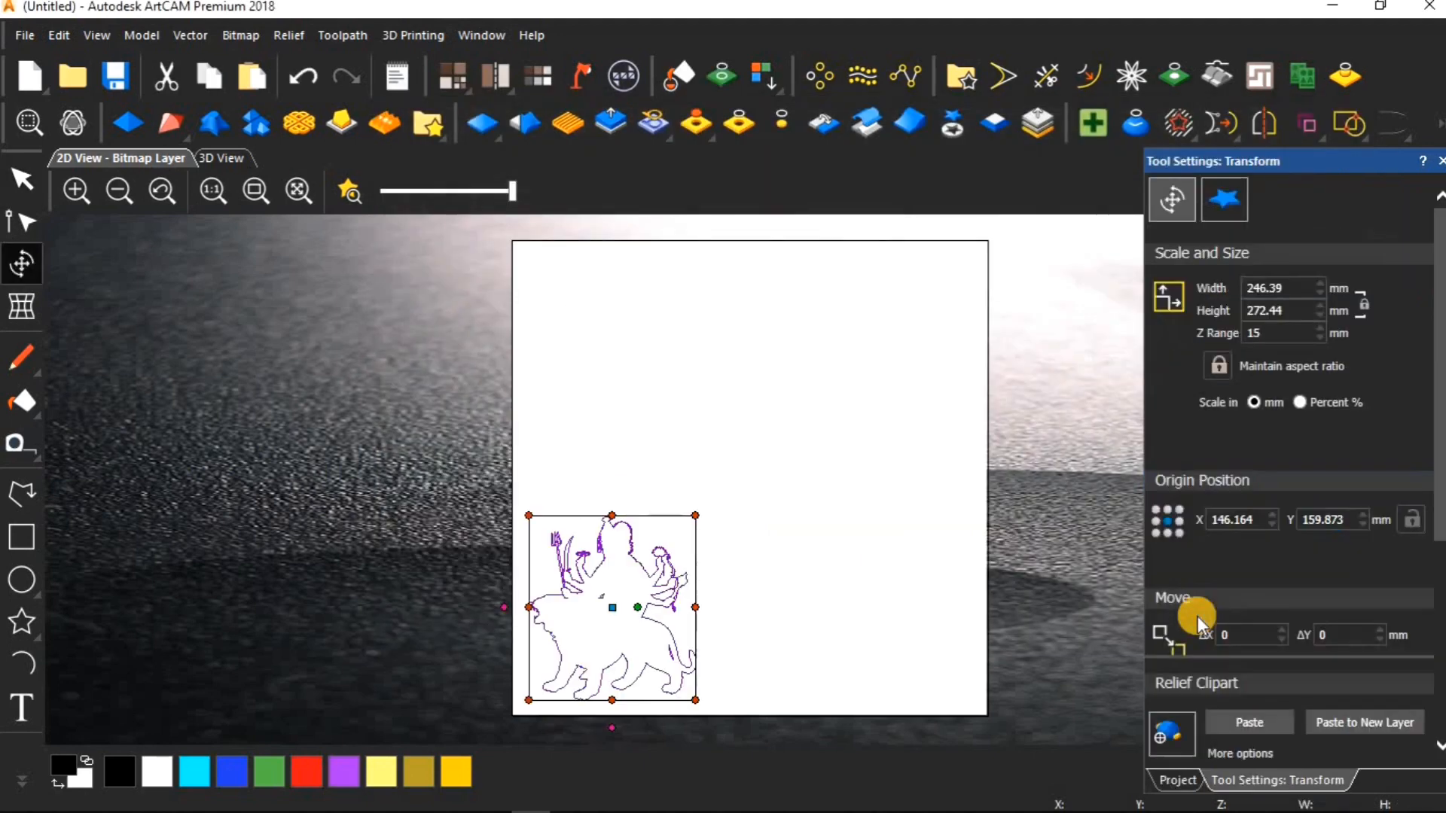
Enlarge the imported relief clipart in the 3D view to about 427 mm wide and 472 mm high.
click(226, 155)
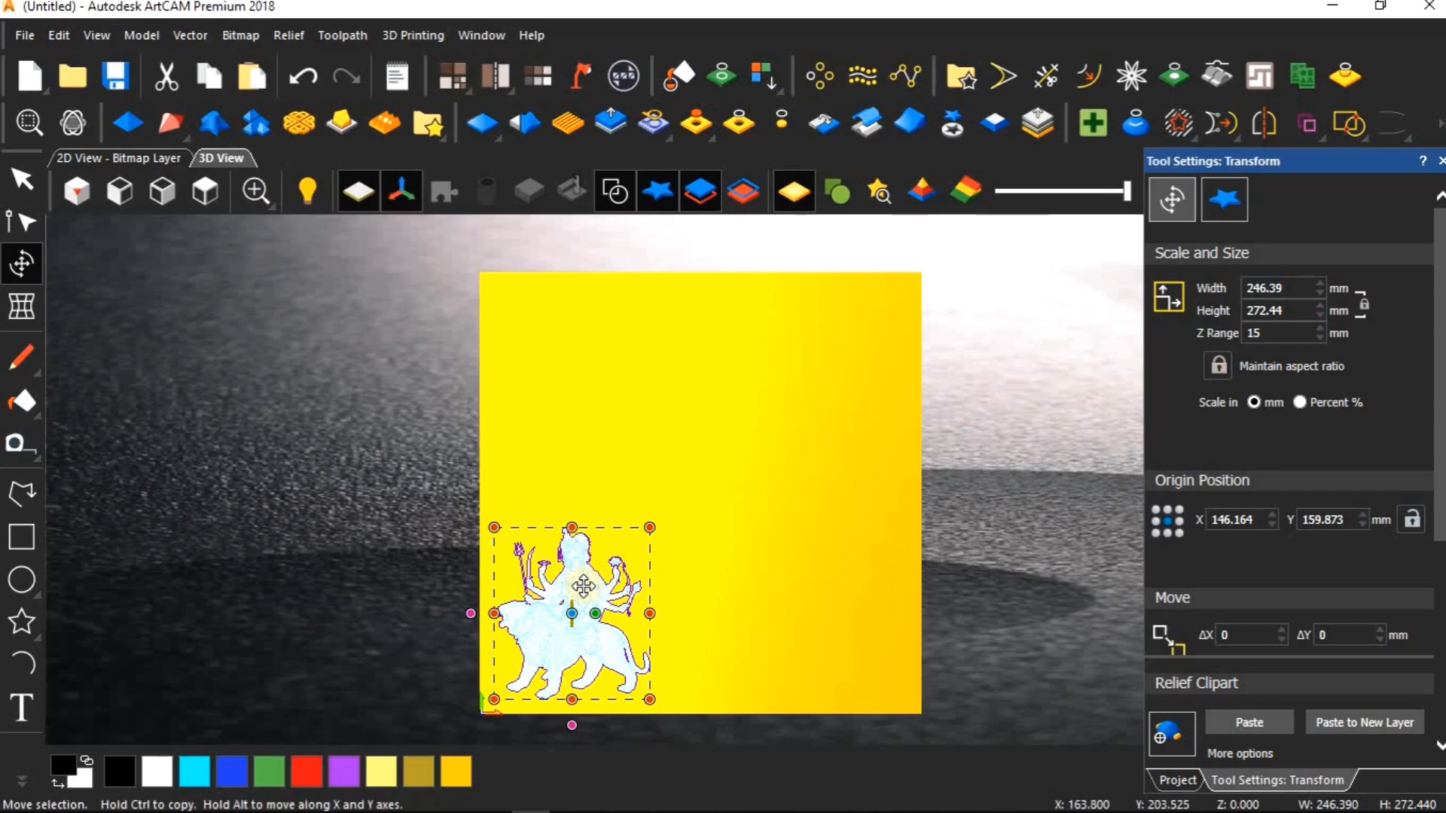
scroll(584, 586, up, 5)
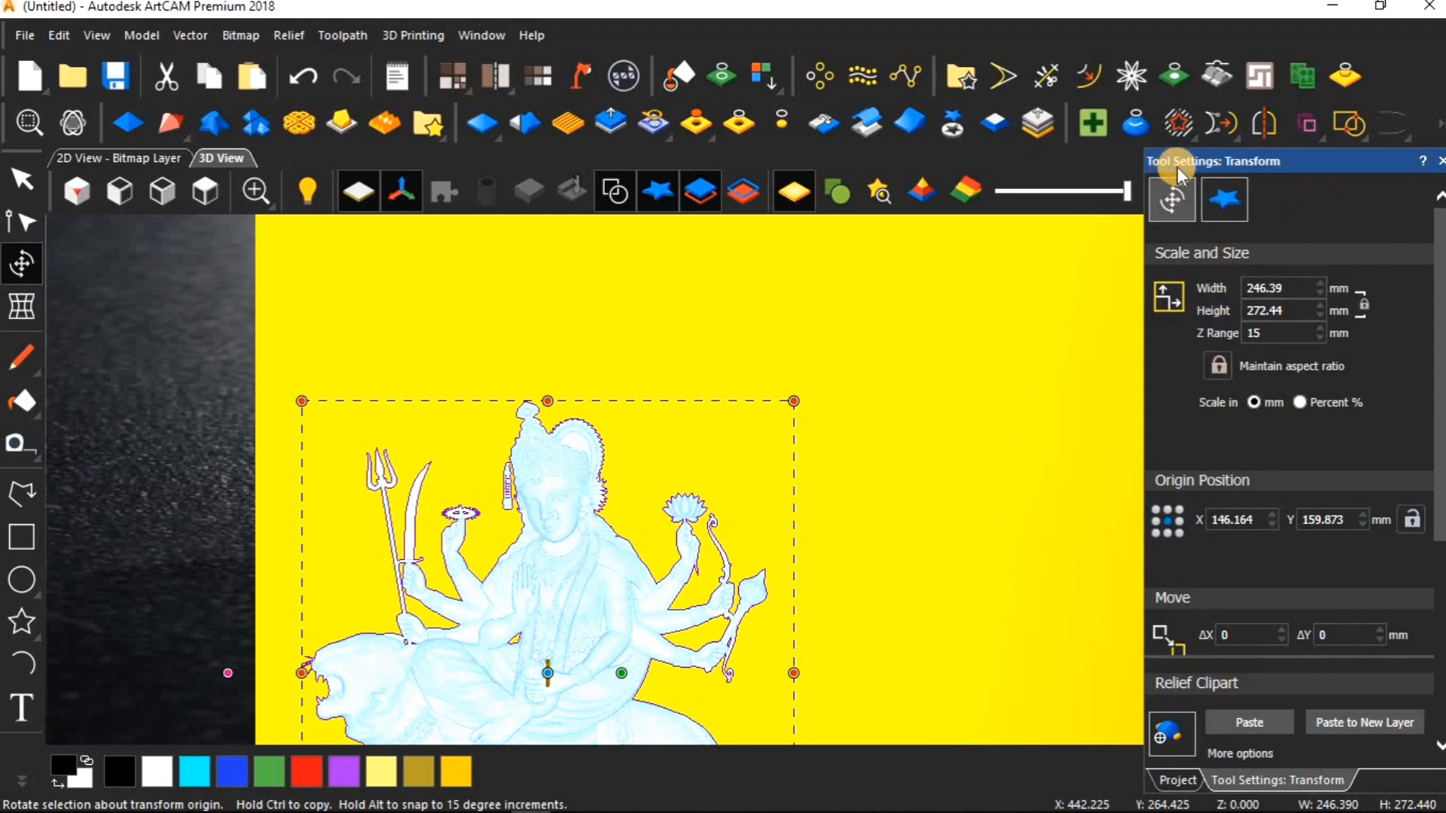
click(1236, 197)
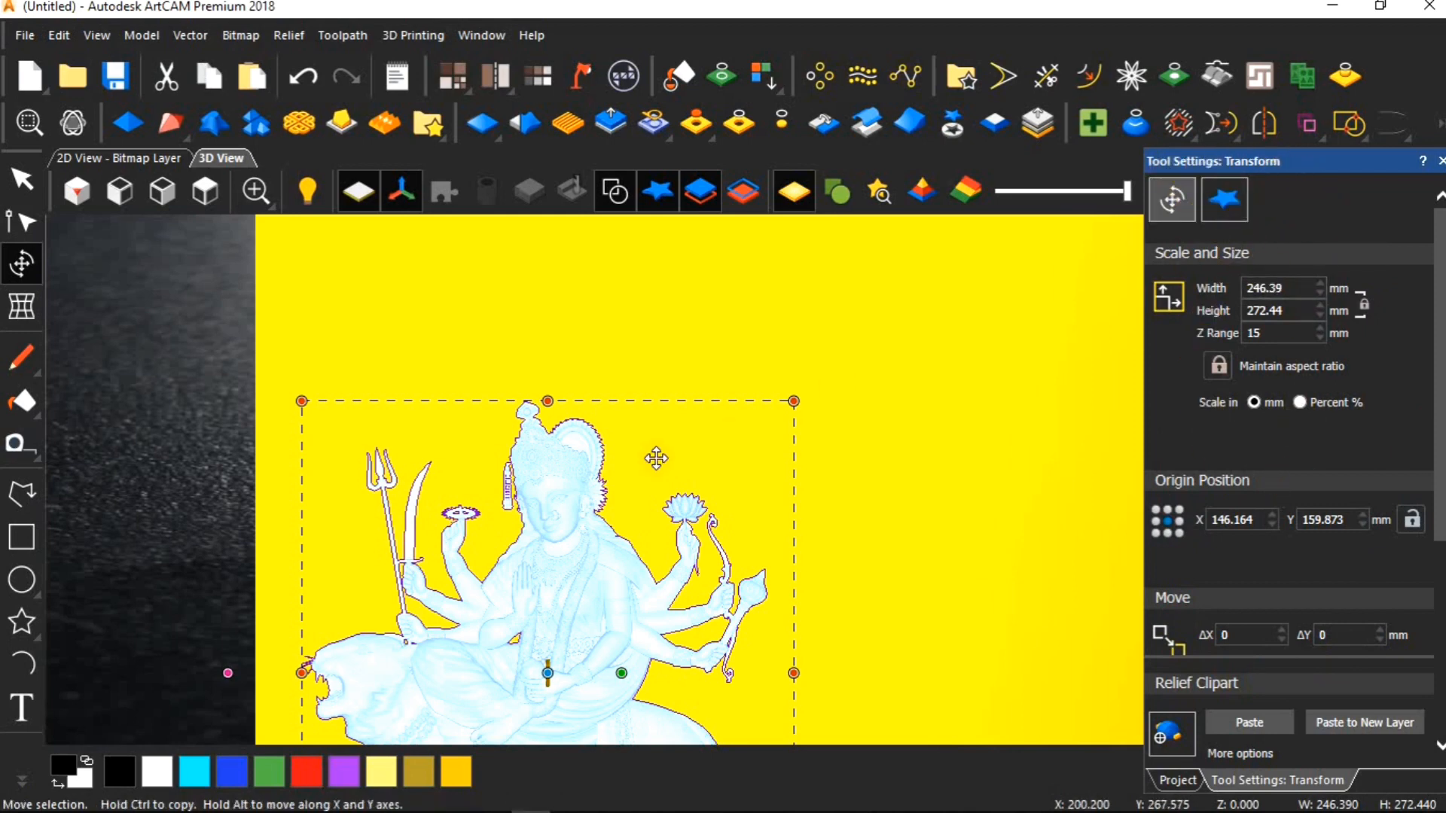
scroll(657, 458, down, 1)
scroll(750, 480, down, 2)
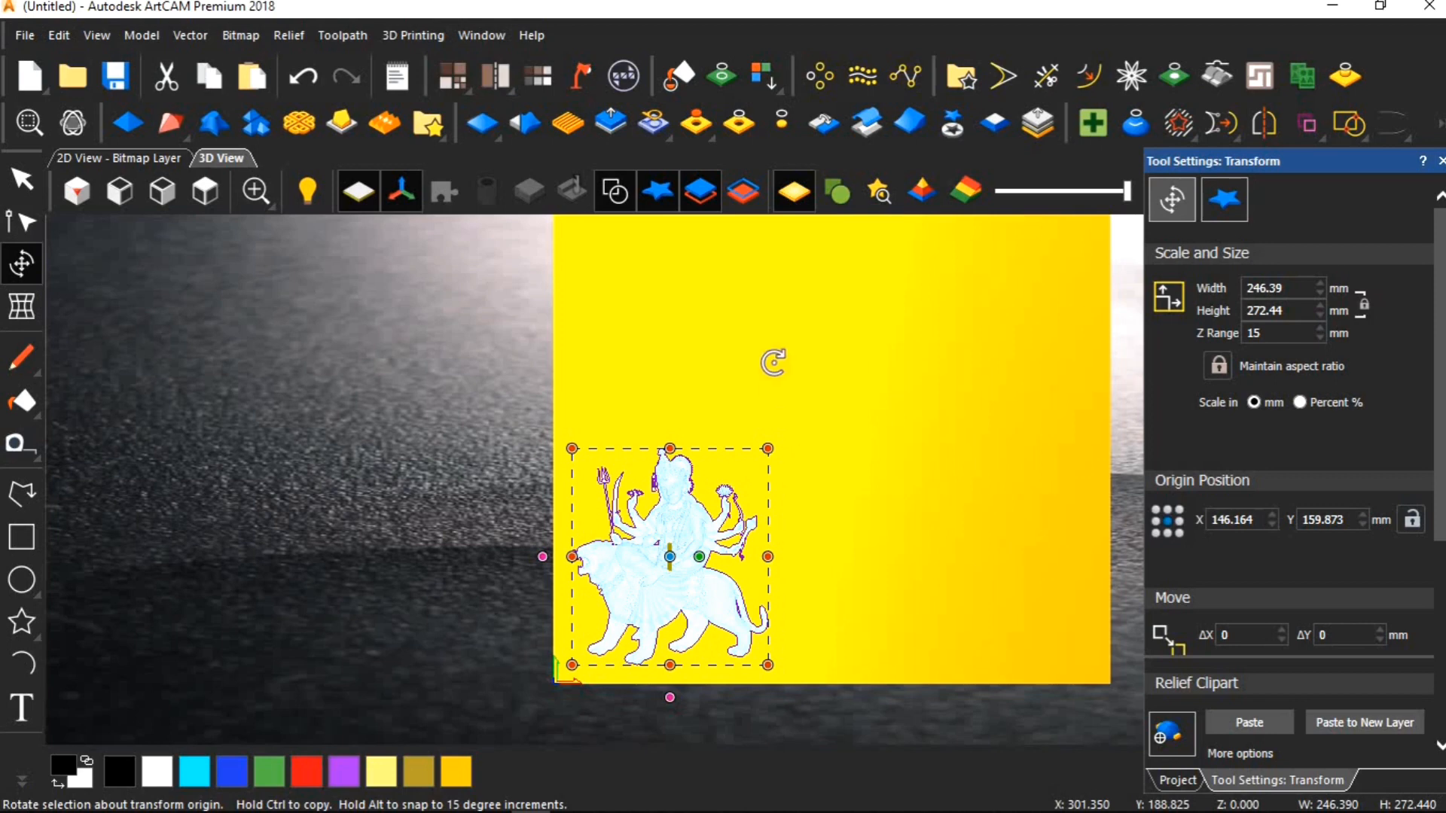
drag(765, 449, 911, 289)
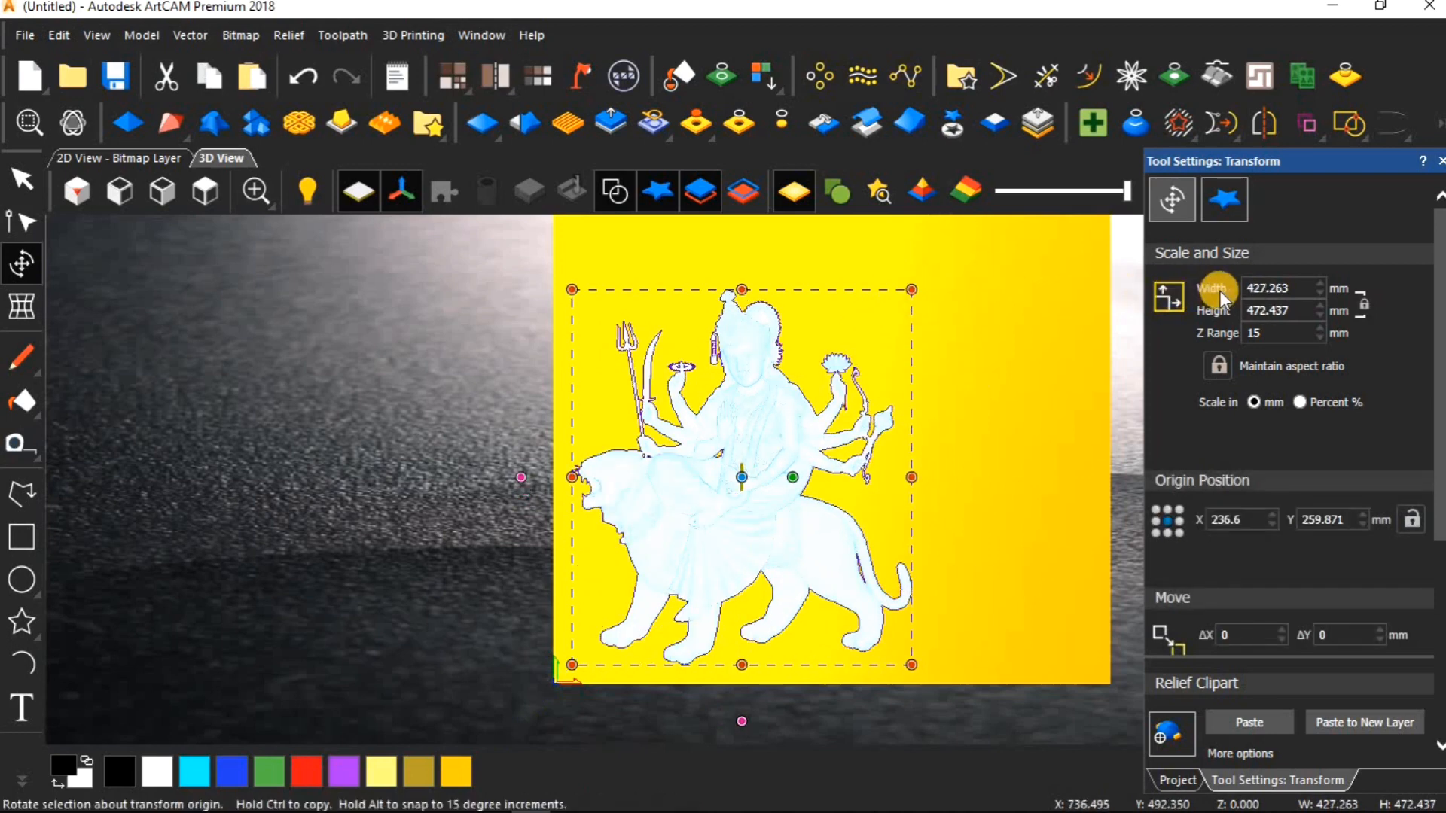
Set the relief clipart's width to 600 mm with its aspect ratio maintained.
drag(1280, 284, 1295, 287)
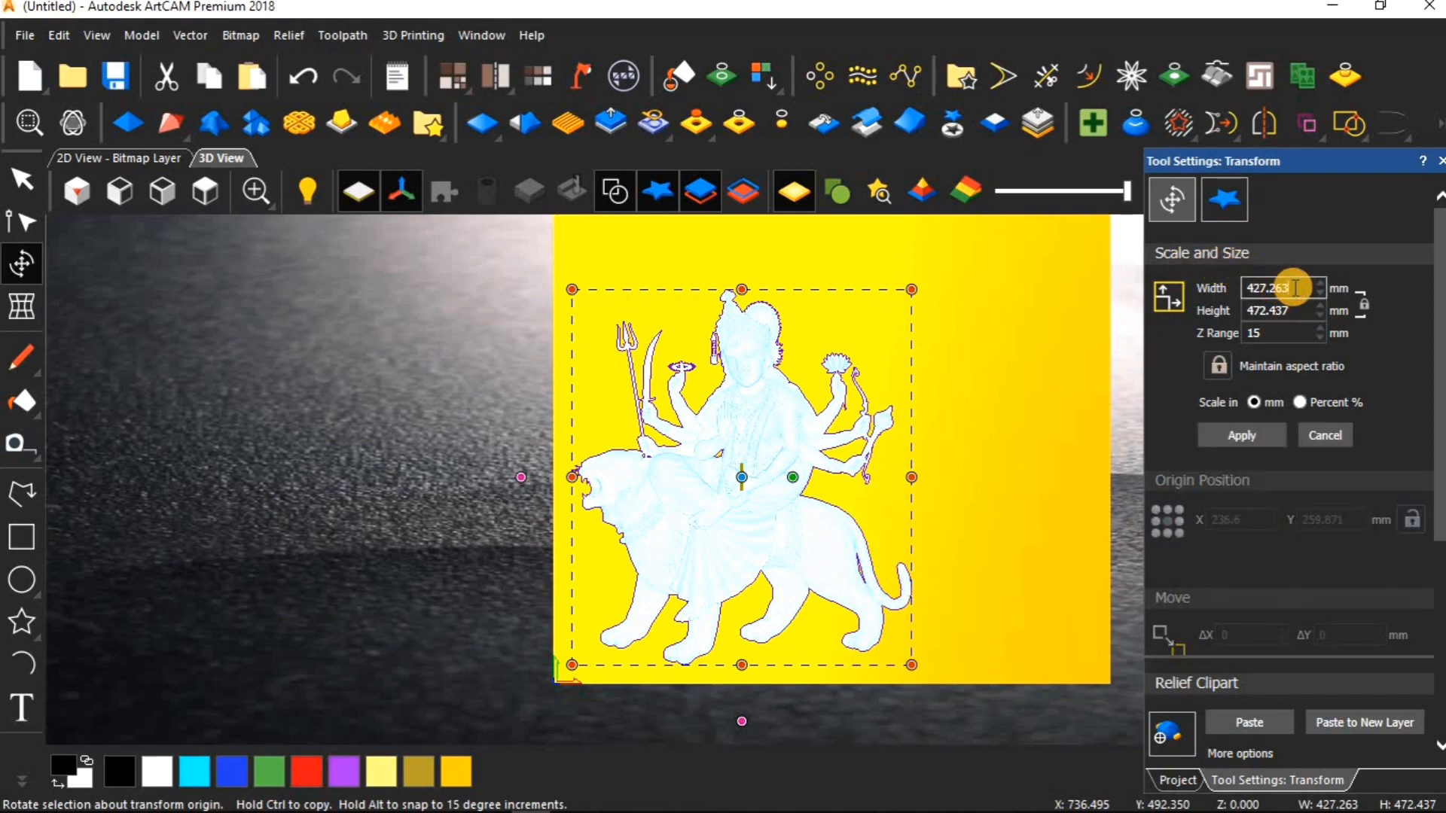
key(BackSpace)
key(BackSpace)
key(BackSpace)
key(BackSpace)
key(BackSpace)
key(BackSpace)
key(BackSpace)
text(600)
click(1247, 432)
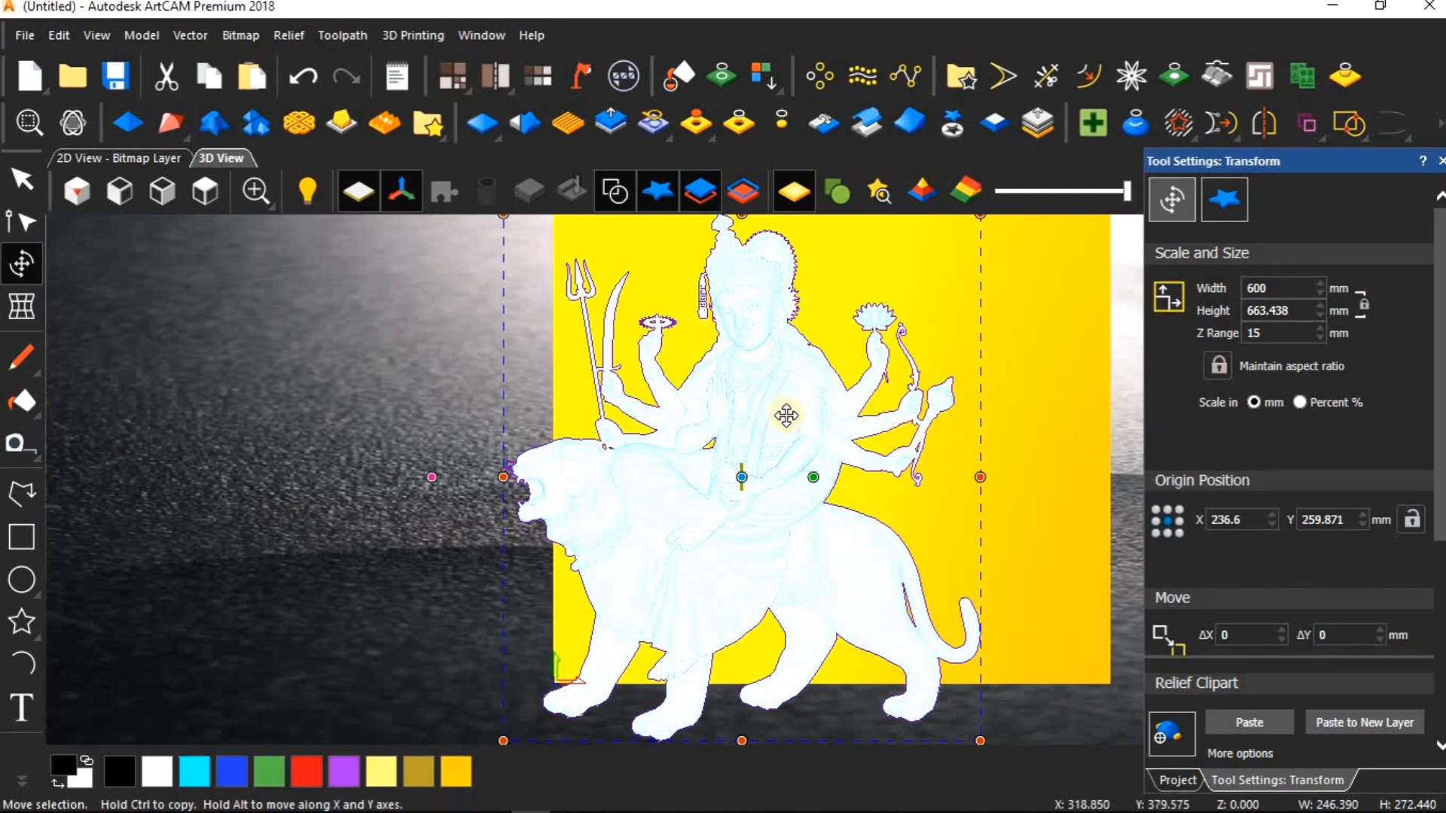
Centre the relief clipart on the model at X 350 mm, Y 350 mm.
scroll(785, 415, down, 5)
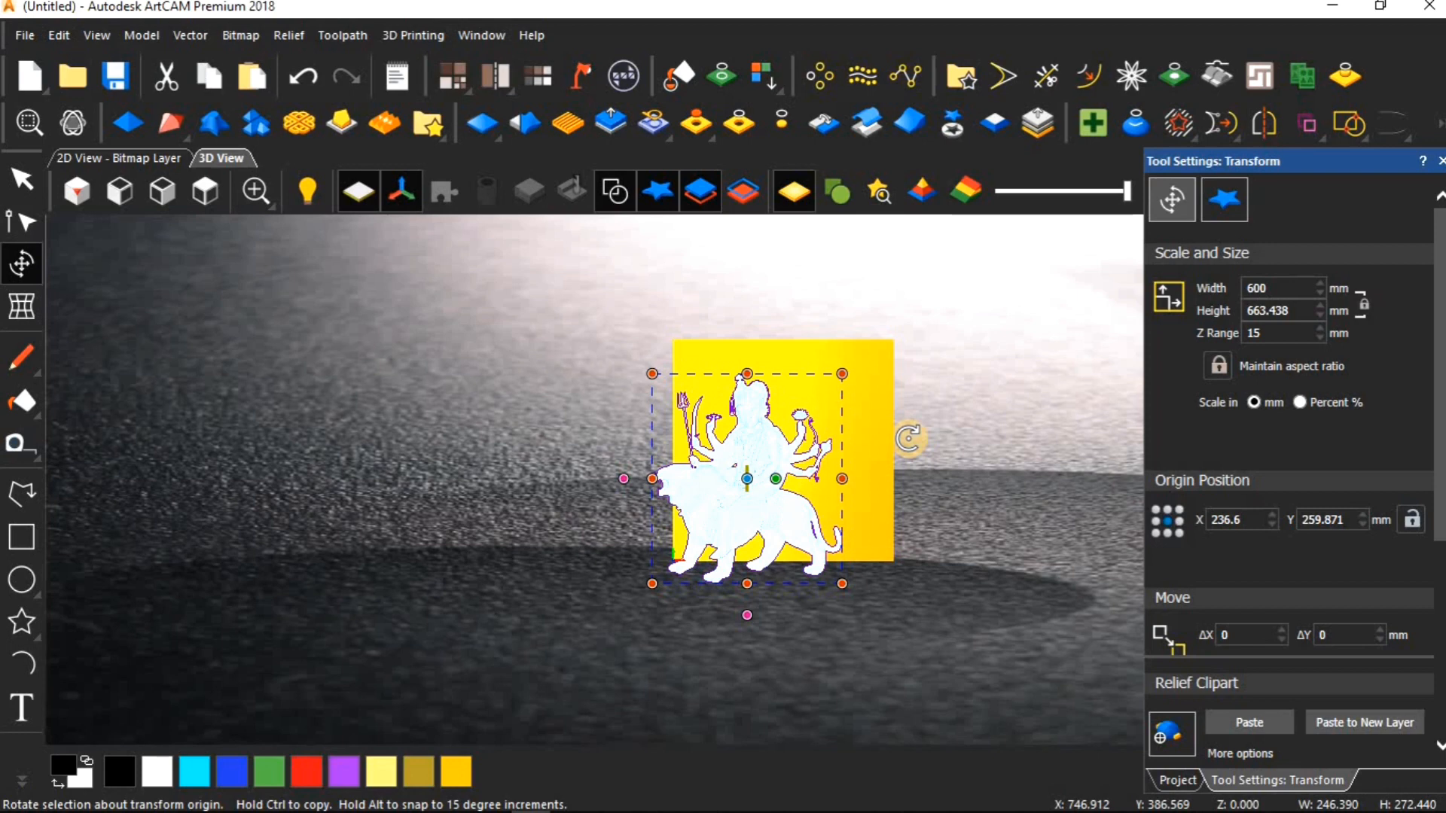
key(F9)
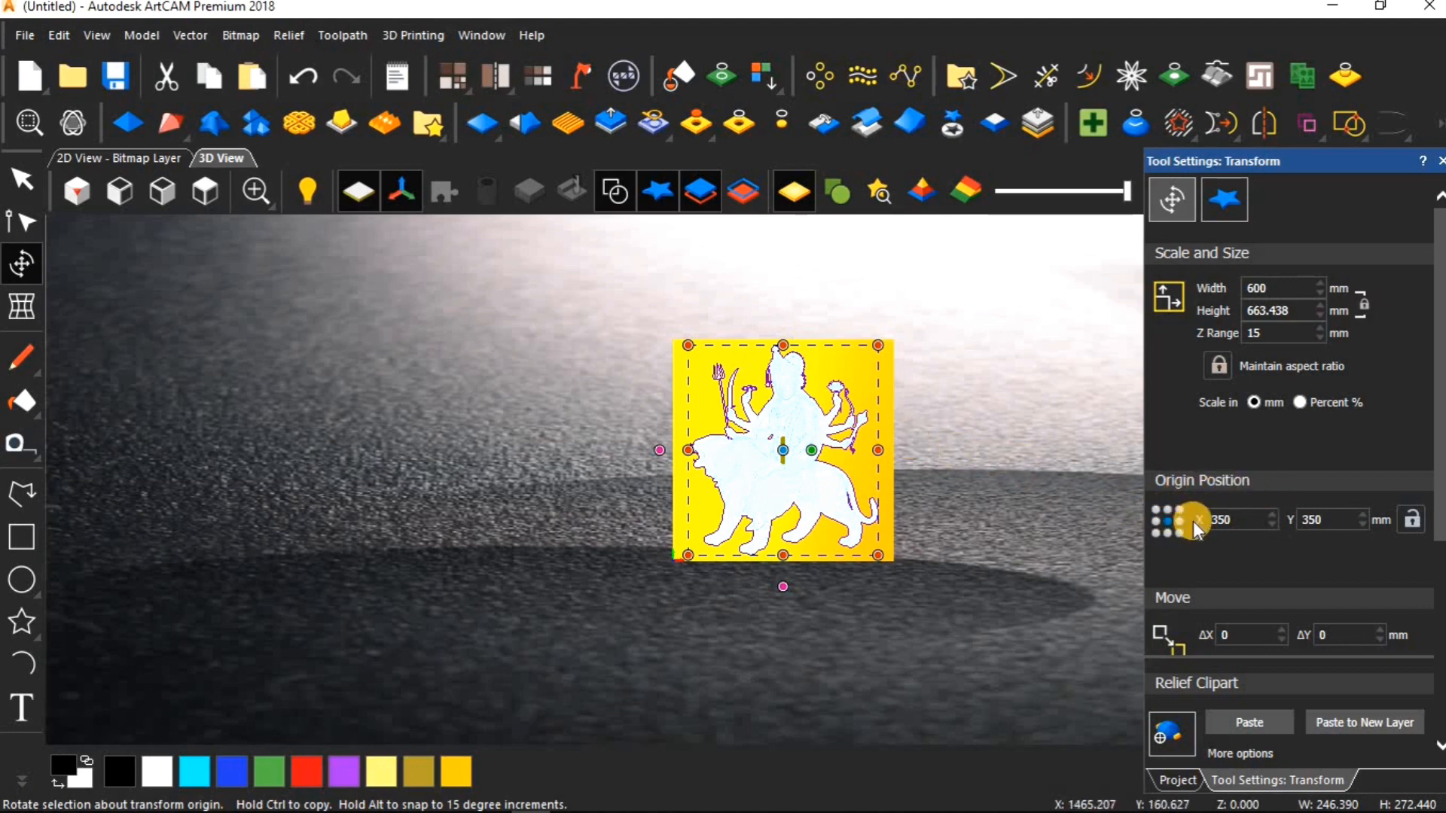
double_click(1226, 521)
click(1358, 527)
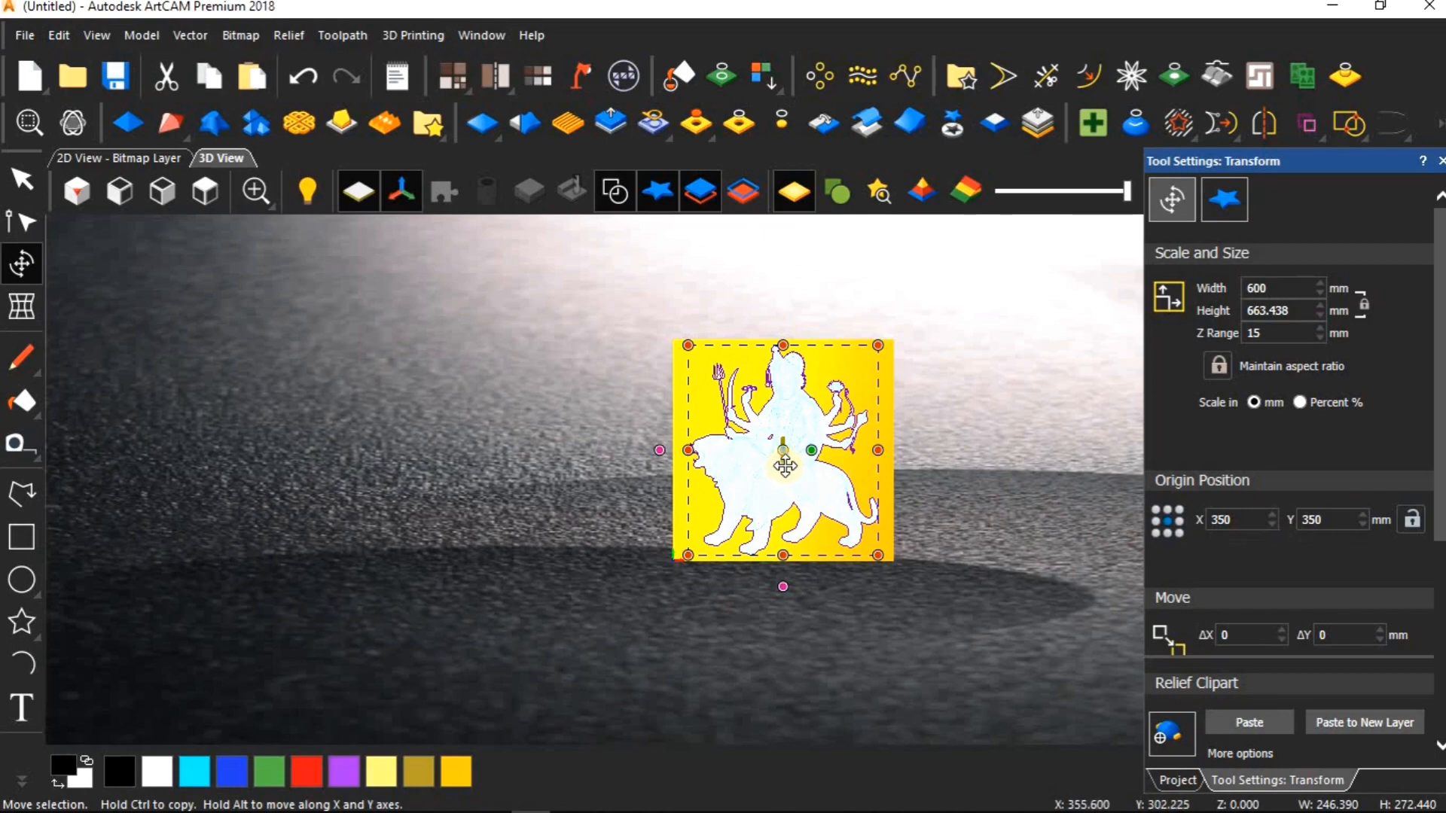
scroll(784, 467, up, 4)
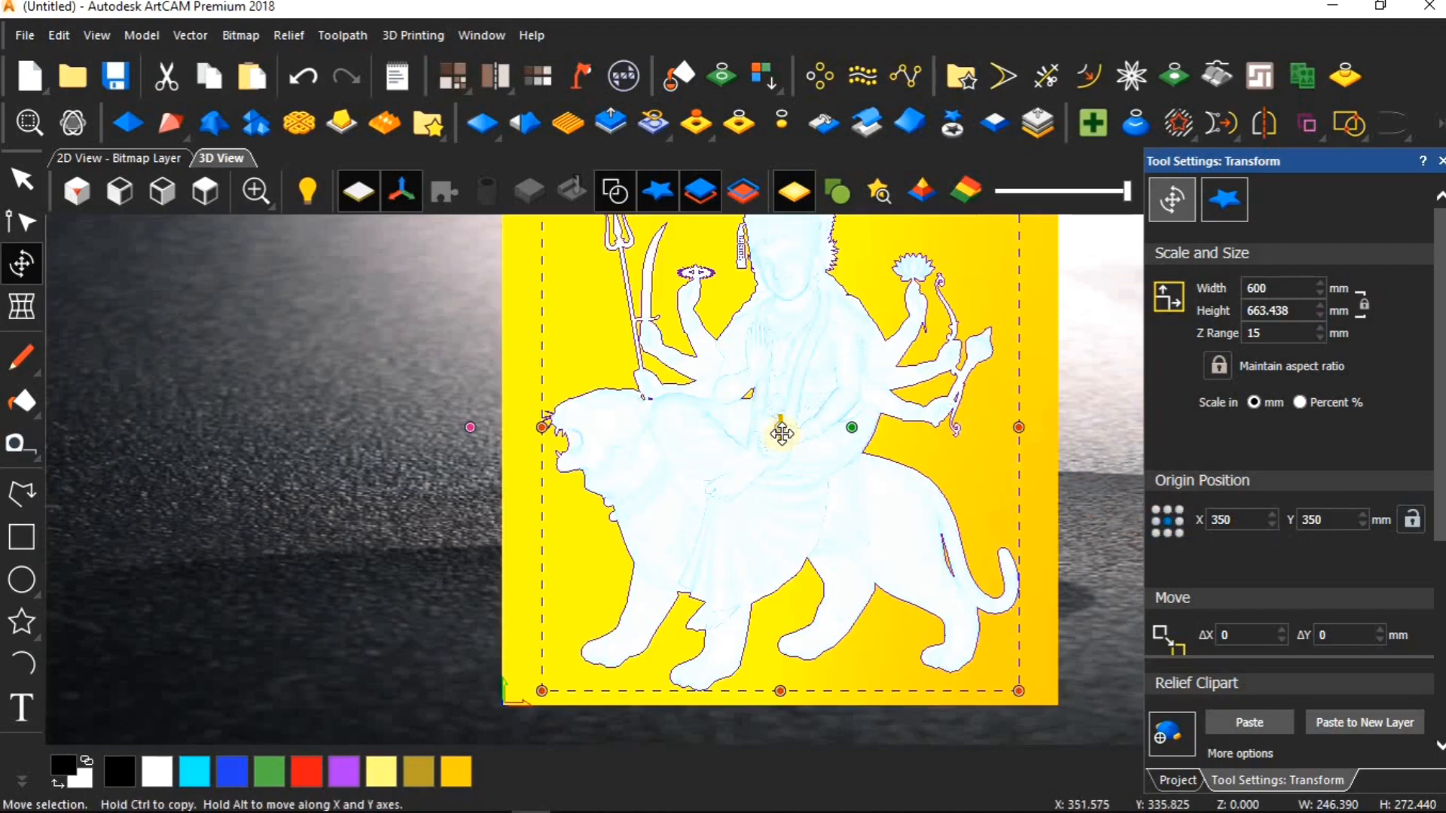
scroll(781, 434, down, 3)
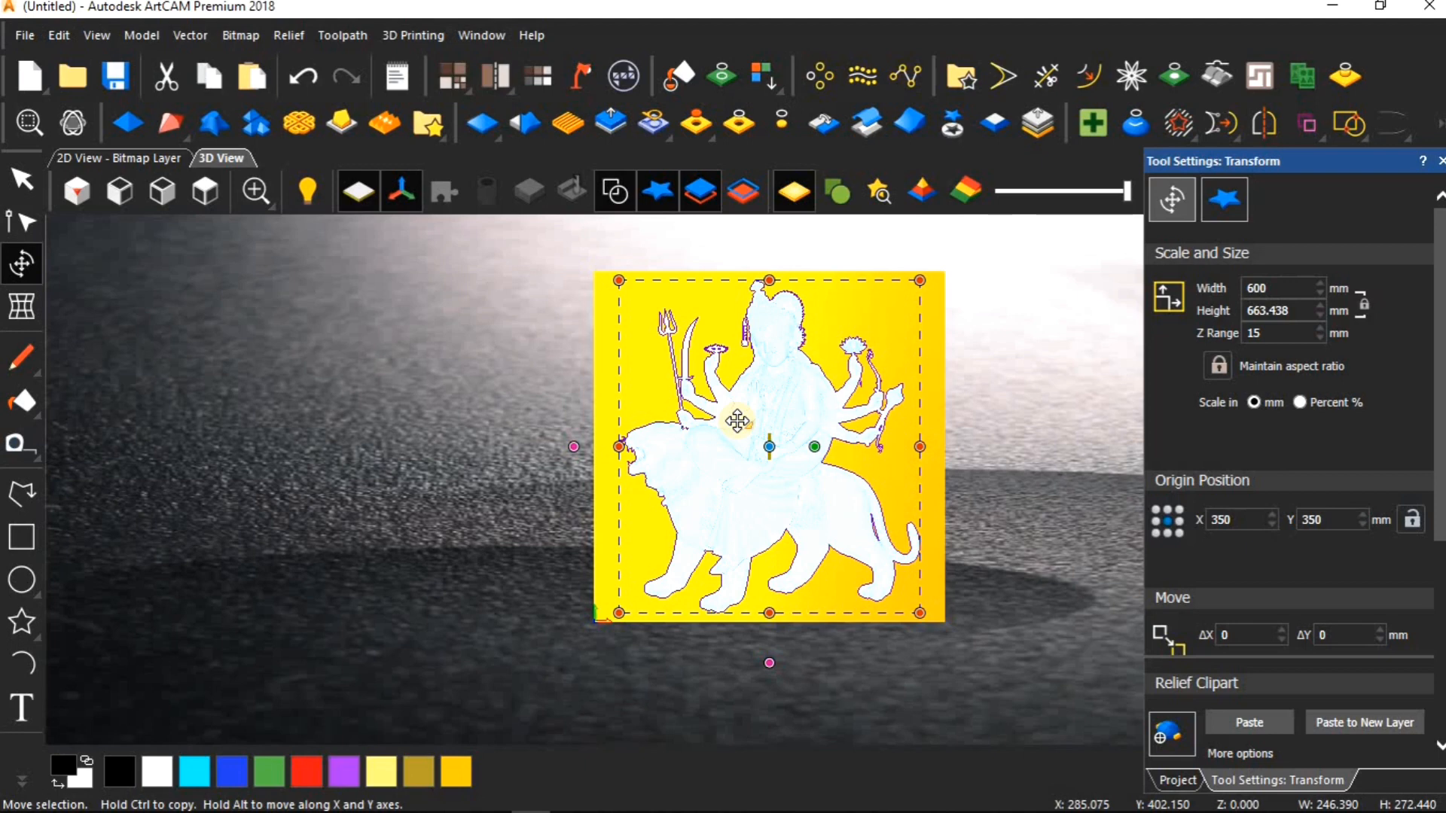
scroll(738, 422, down, 1)
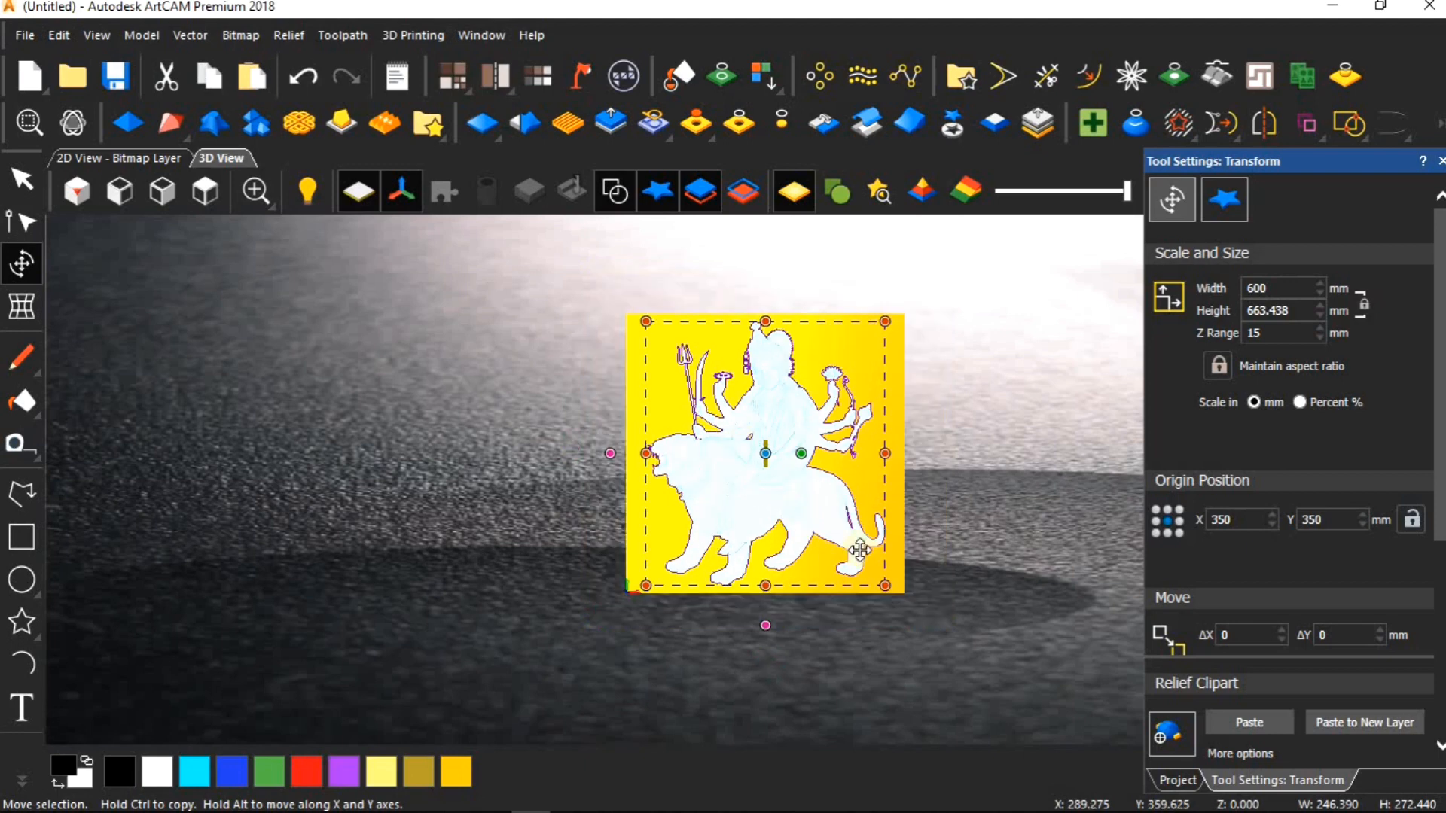
Move the relief clipart by 50 mm in X.
scroll(1173, 611, down, 3)
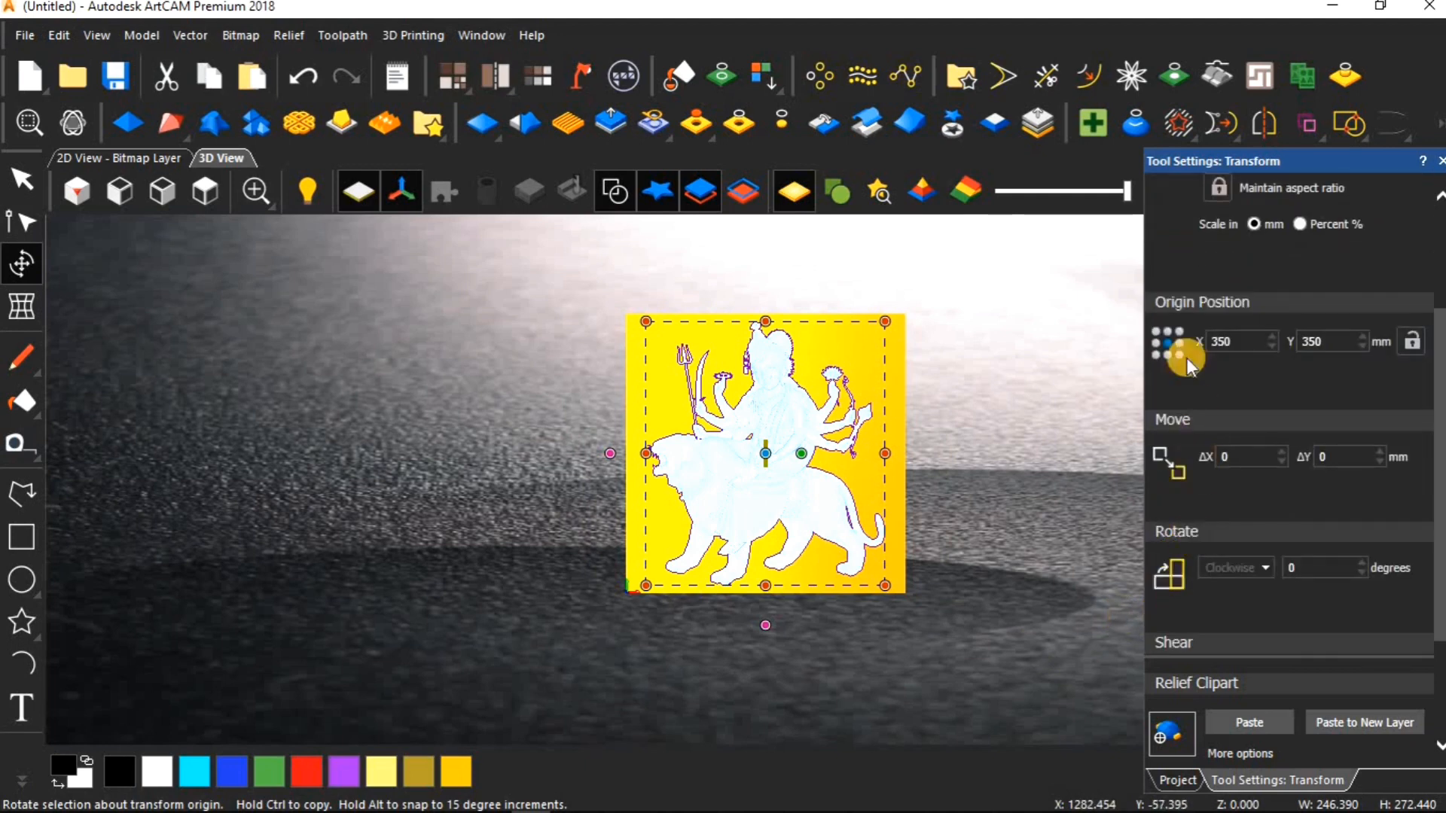
click(1242, 455)
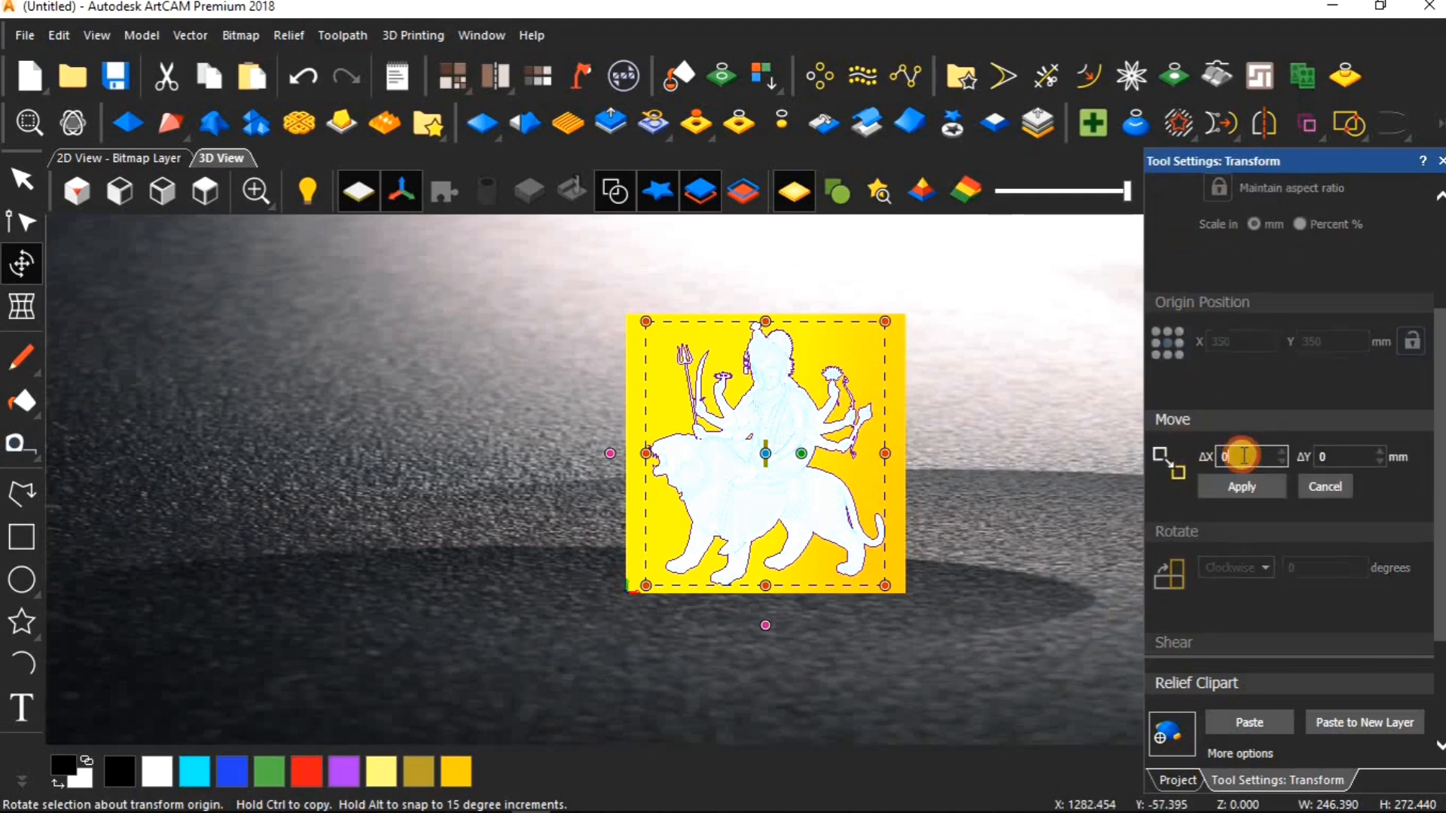
key(BackSpace)
text(50)
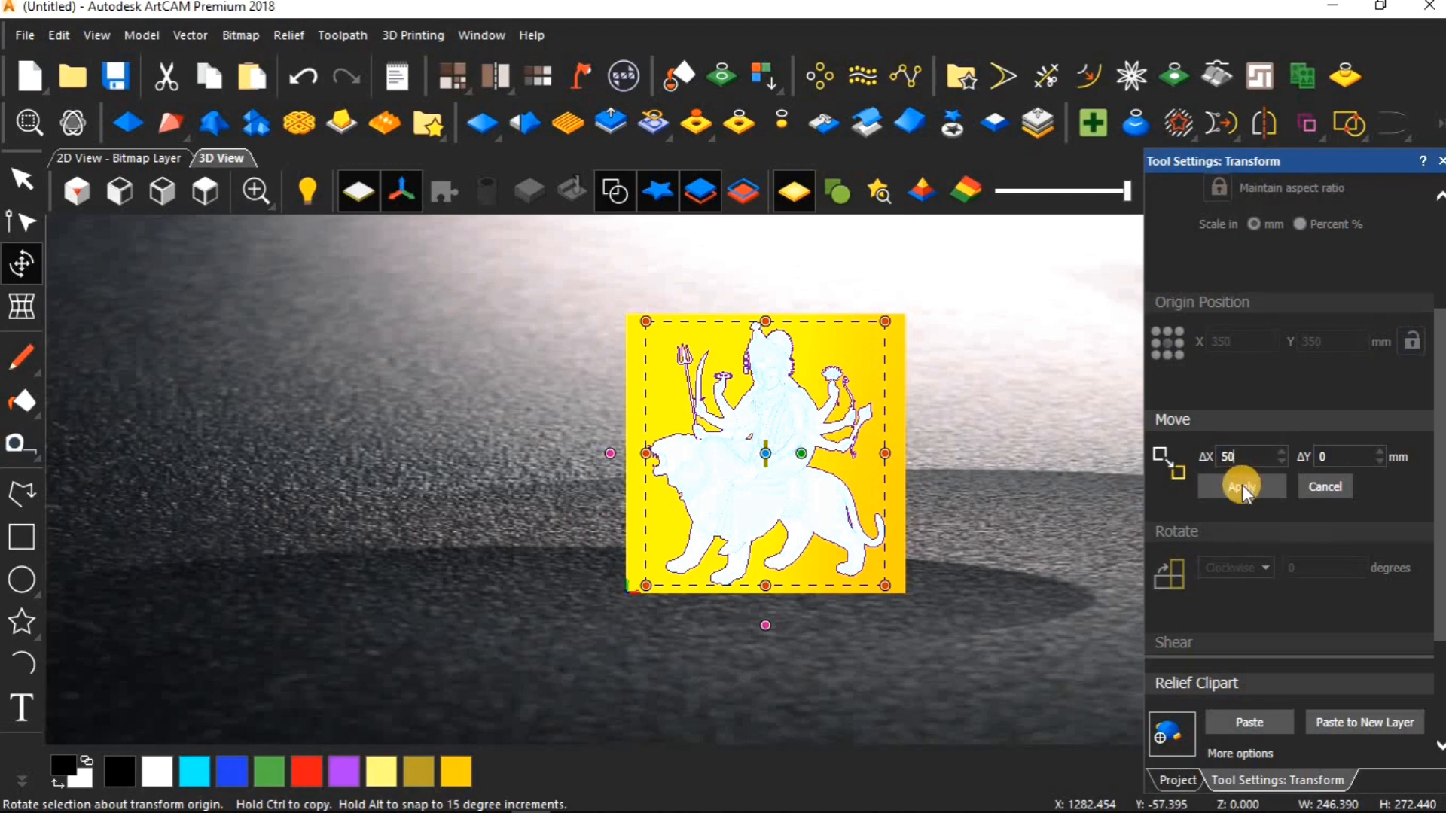
click(1241, 485)
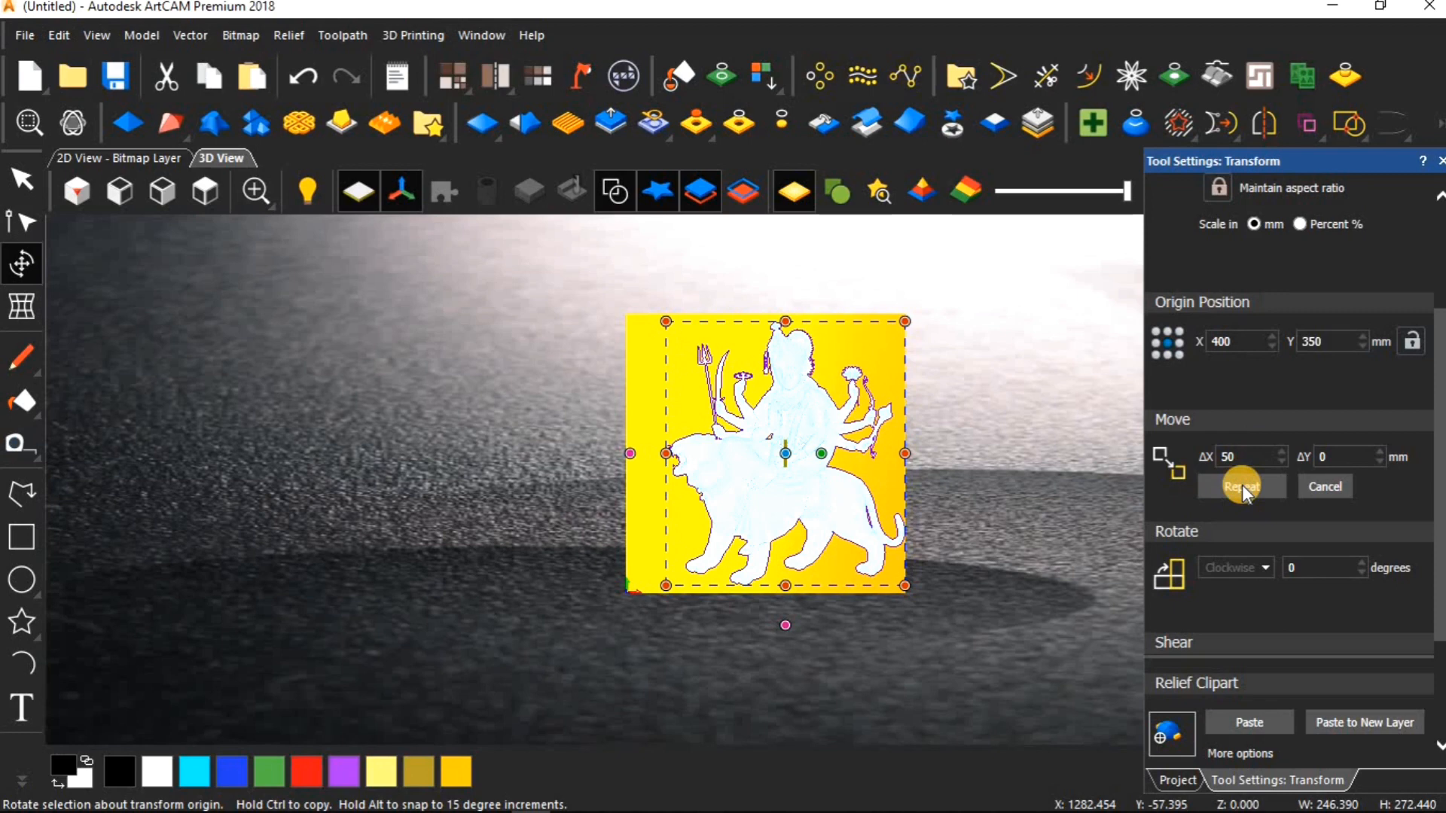
Move the relief clipart by a further 50 mm in X and 50 mm in Y, and undo both moves.
click(1345, 456)
key(BackSpace)
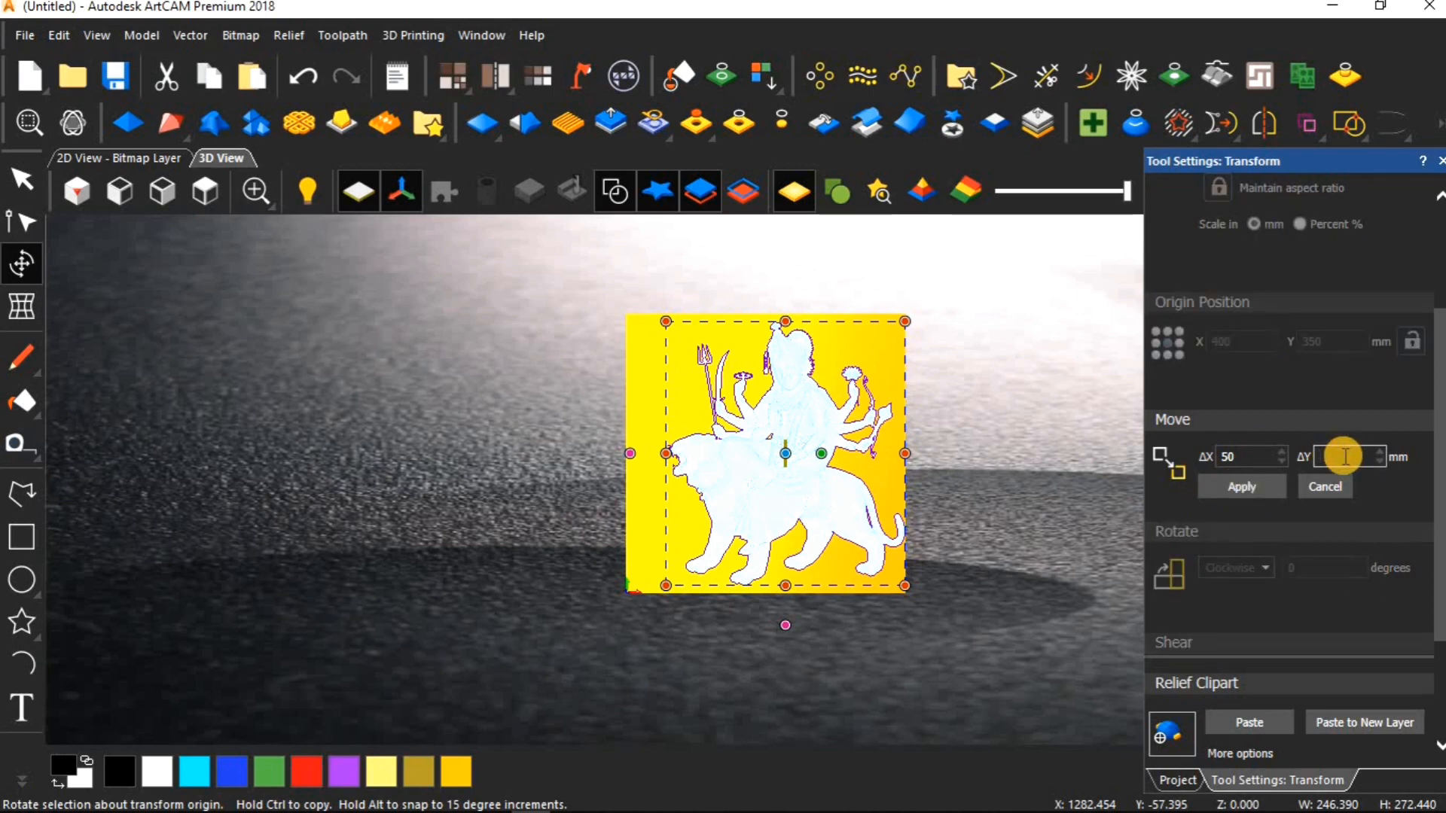
text(50)
click(1230, 488)
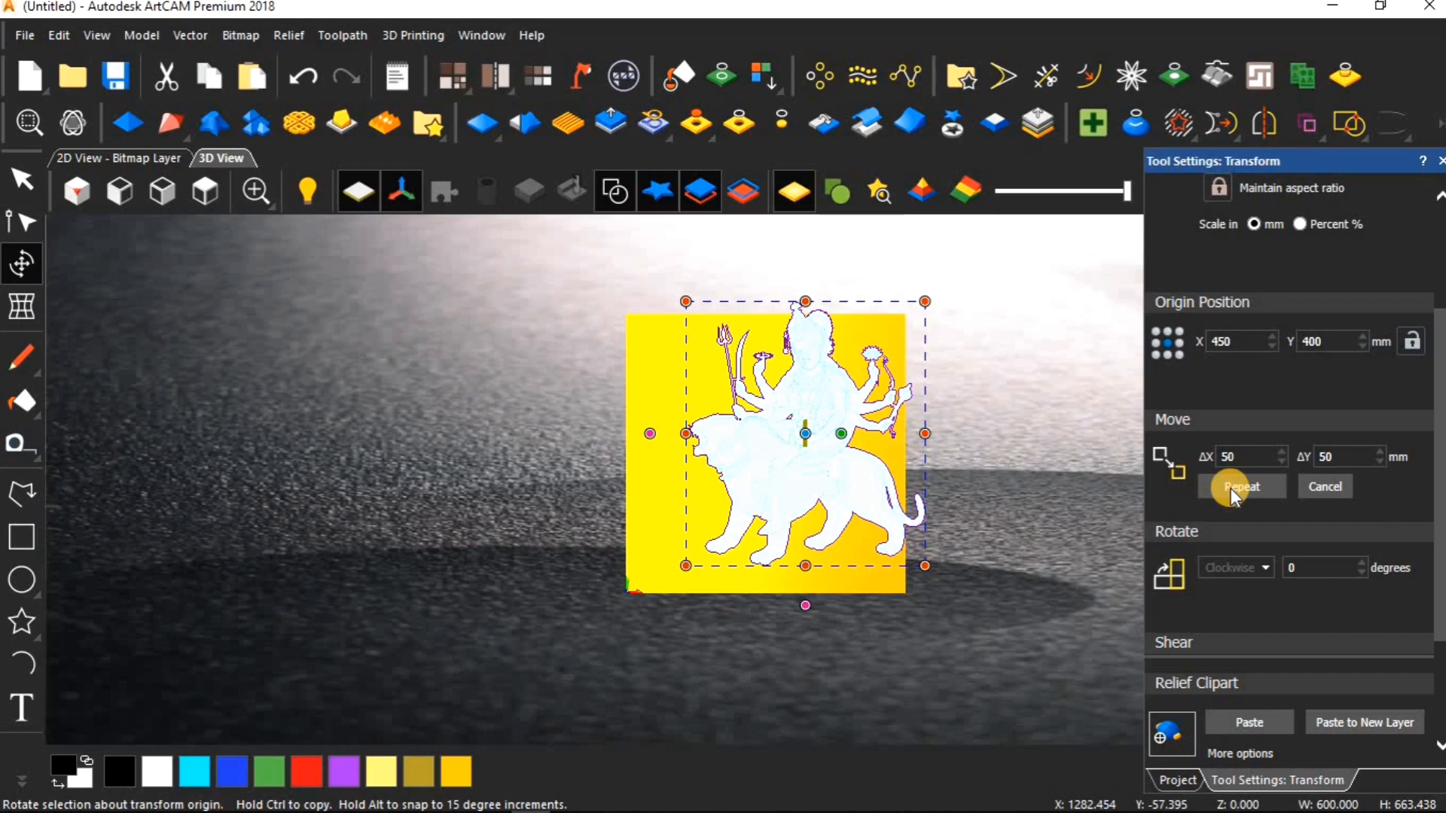
key(ctrl+z)
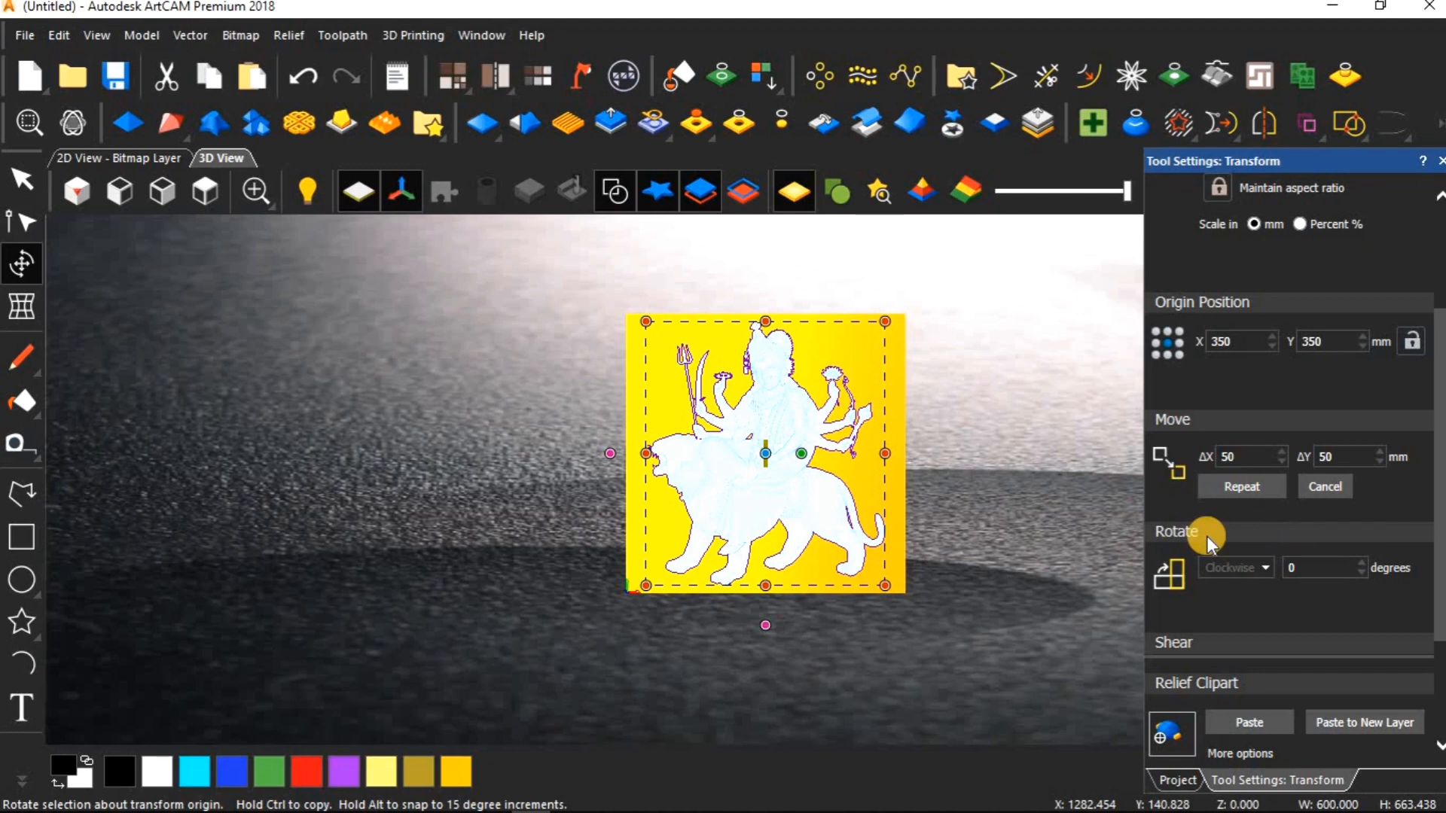
Rotate the relief clipart clockwise by 45 degrees.
click(1311, 570)
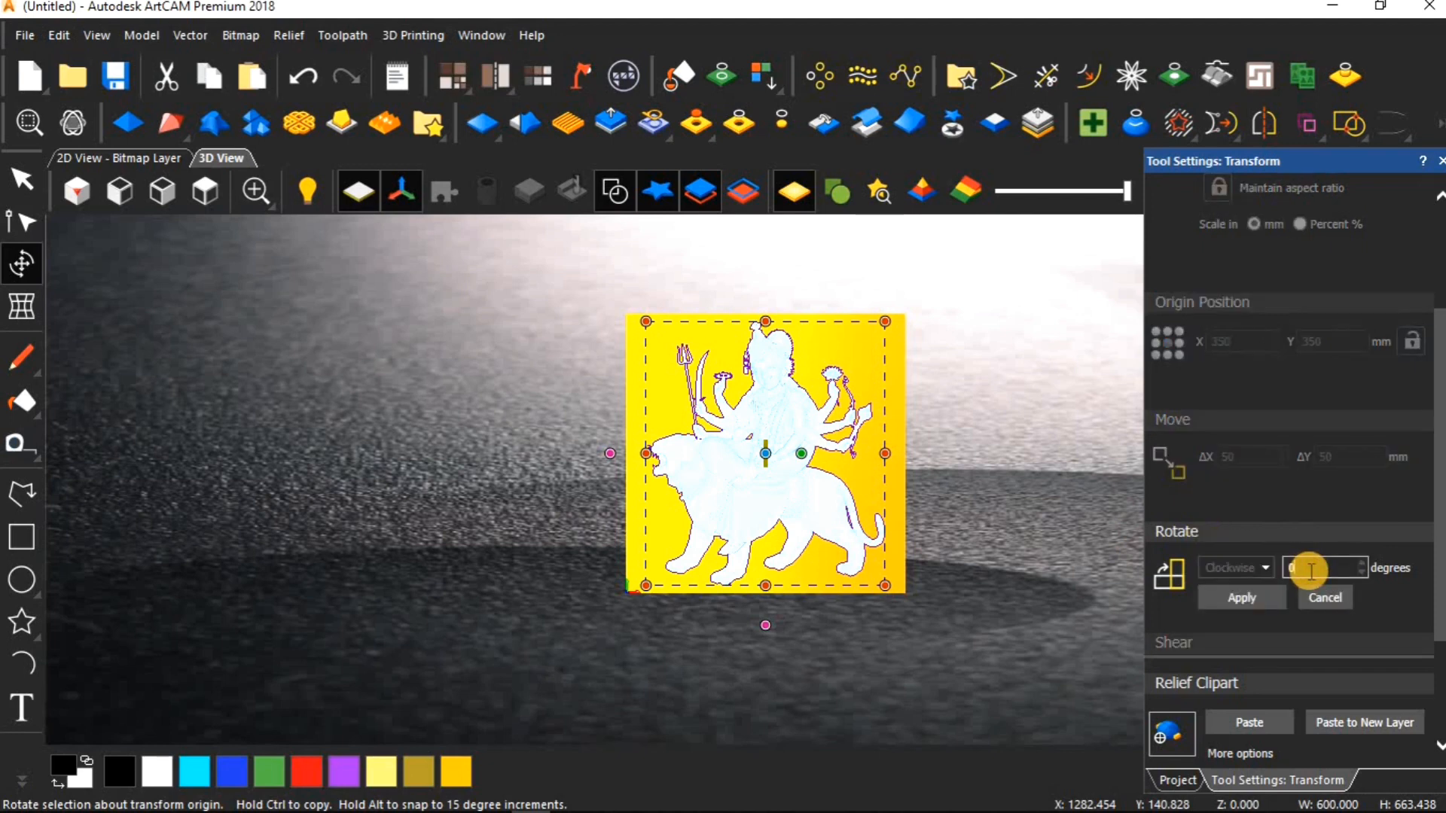
key(BackSpace)
text(45)
click(1257, 598)
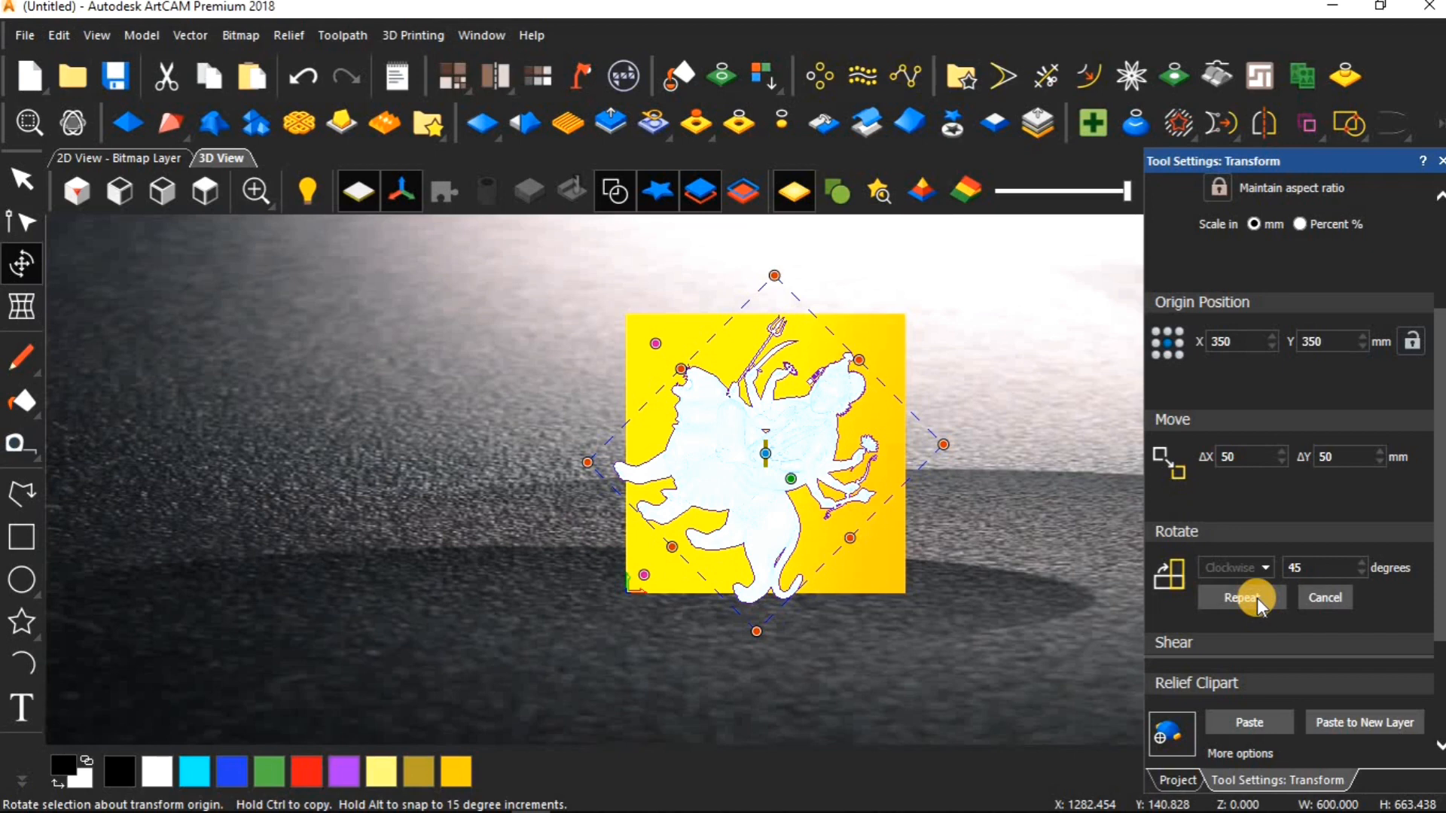
Rotate the relief clipart by -45 degrees to bring it back upright.
click(1325, 572)
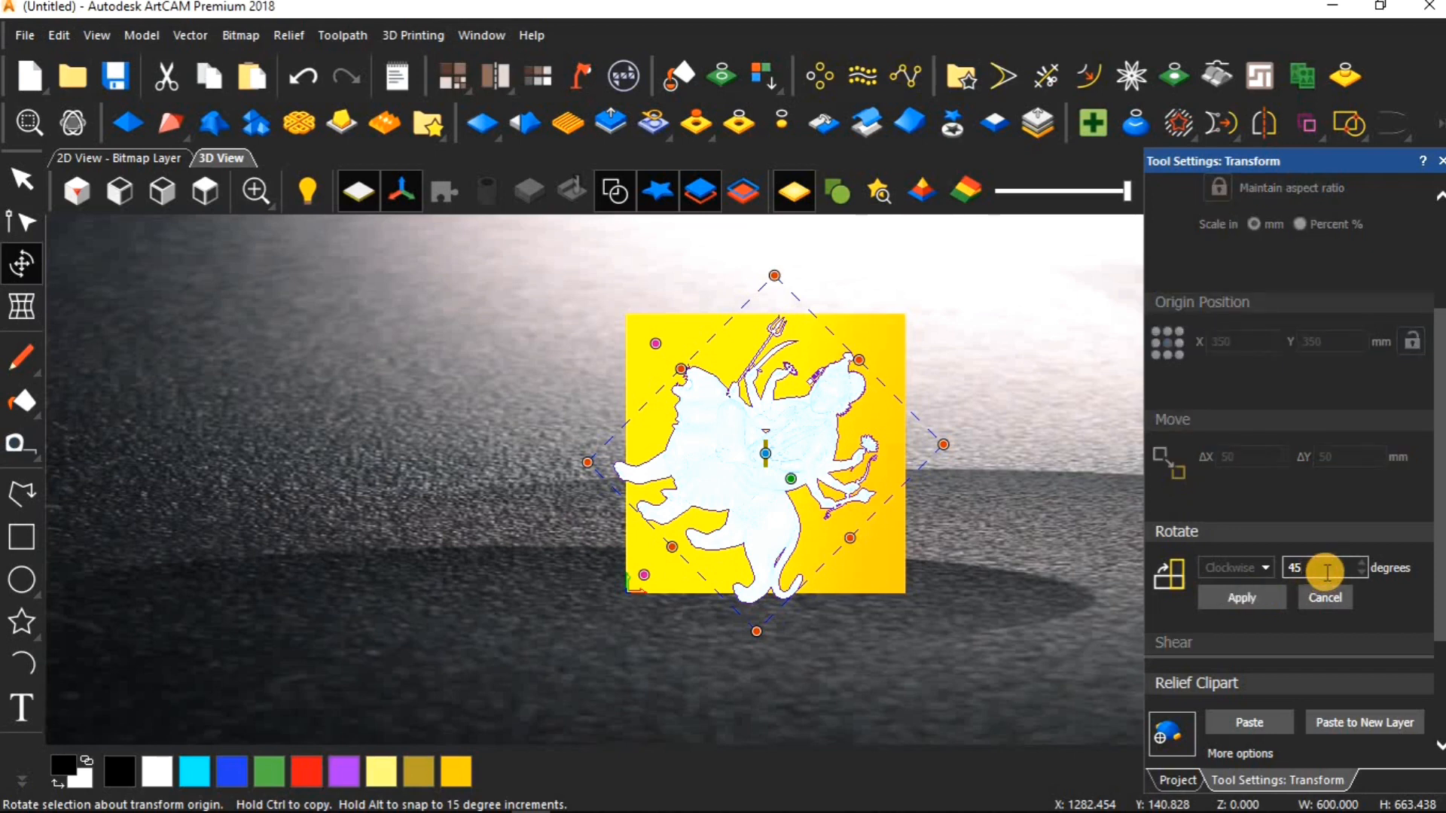
key(BackSpace)
key(BackSpace)
text(-45)
click(1262, 599)
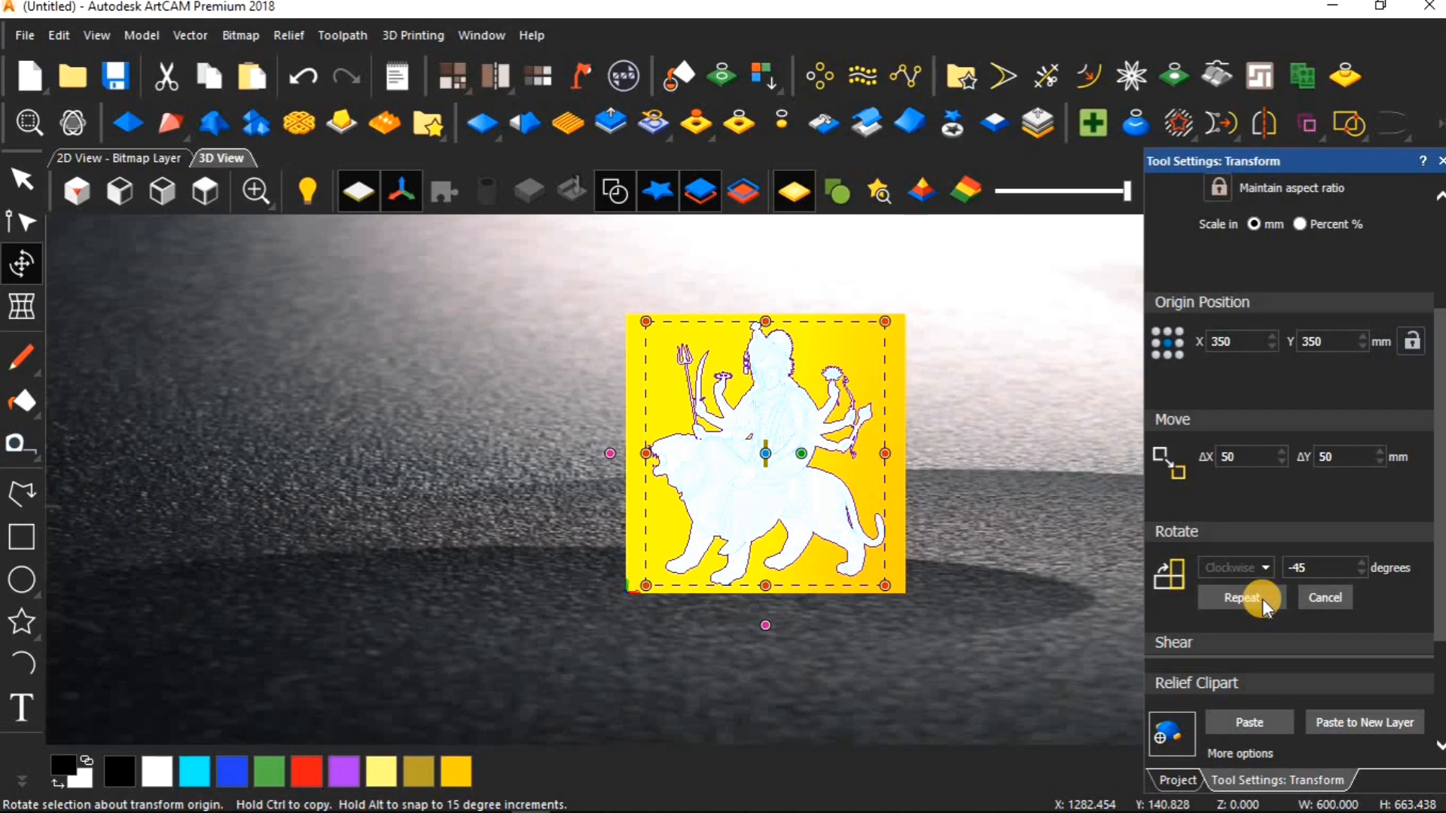
Paste the transformed relief clipart into the model's front relief.
scroll(1262, 599, down, 3)
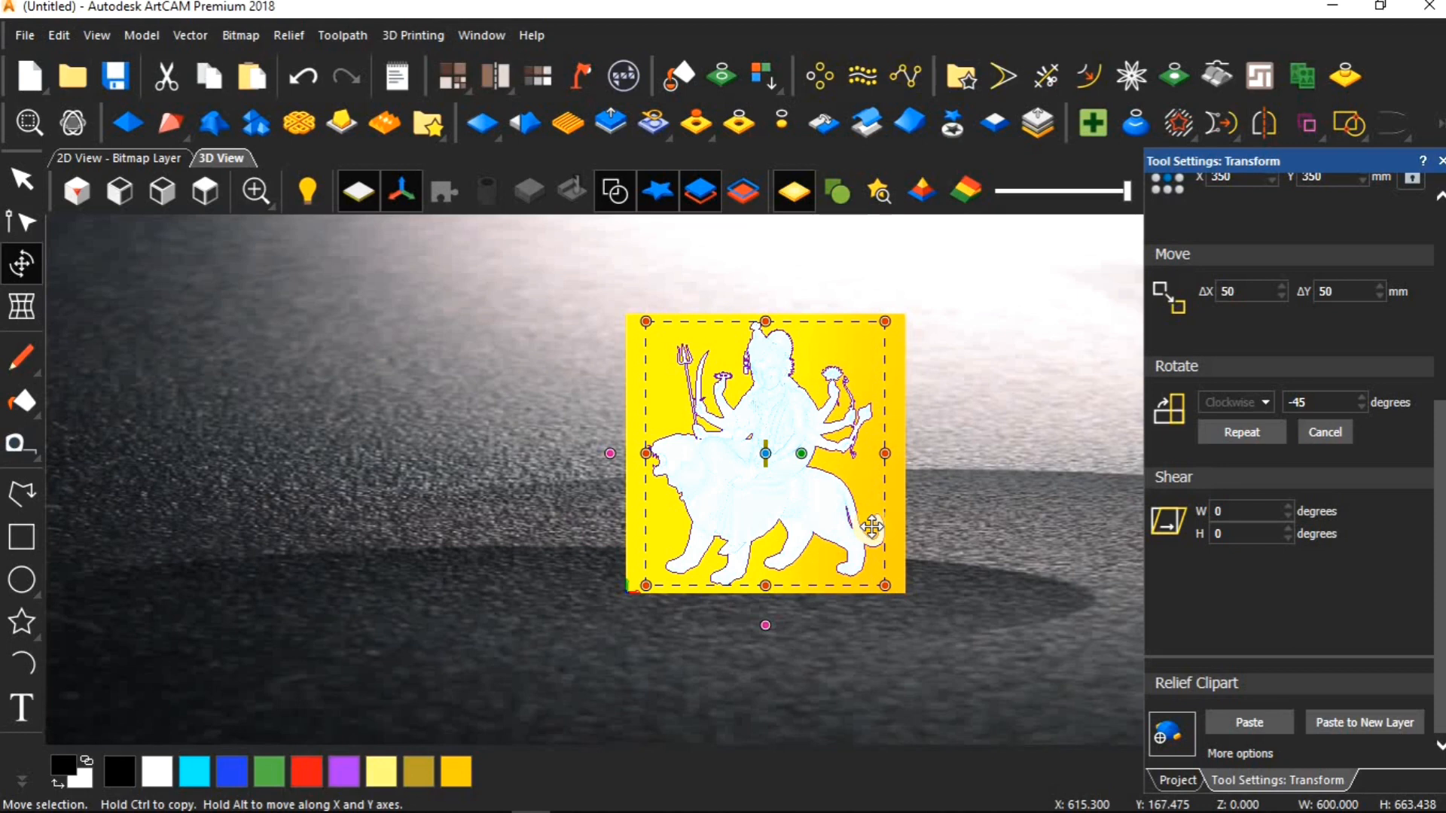
click(1239, 719)
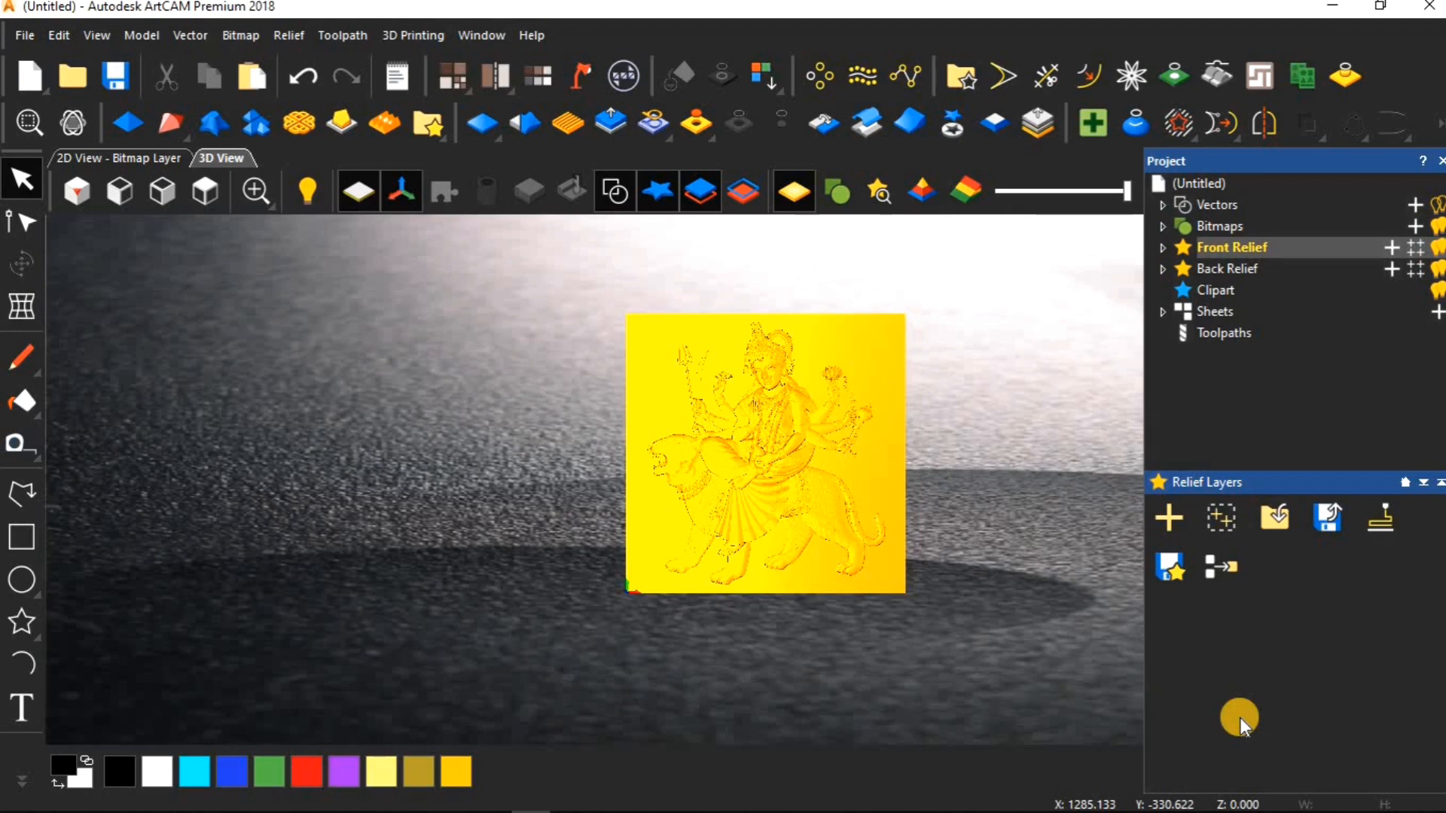
Examine the pasted relief's carved detail and depth in an isometric 3D view from close up and at a low angle.
click(73, 188)
scroll(722, 471, up, 3)
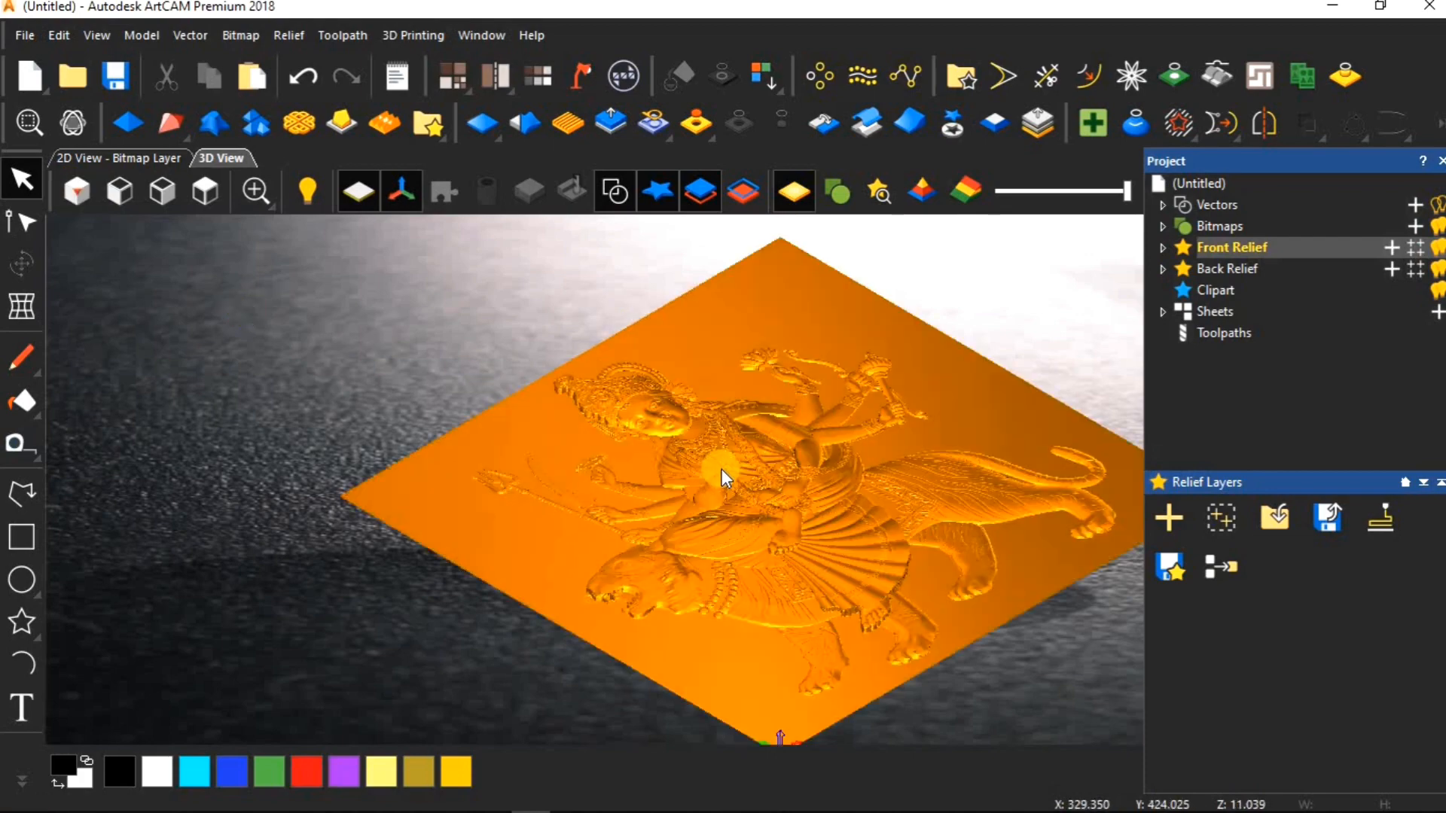
scroll(721, 470, up, 3)
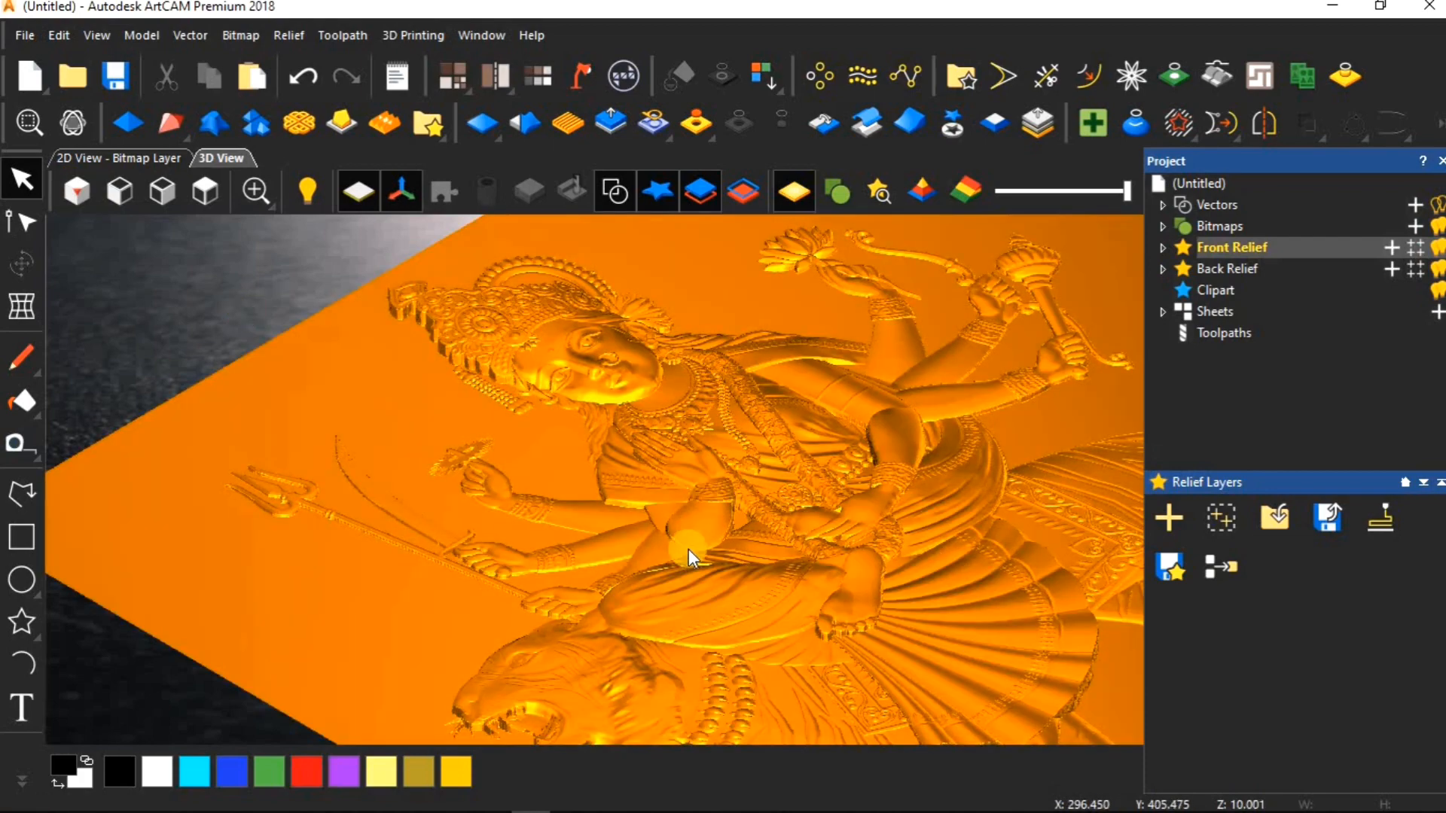
scroll(684, 556, down, 2)
scroll(701, 459, down, 2)
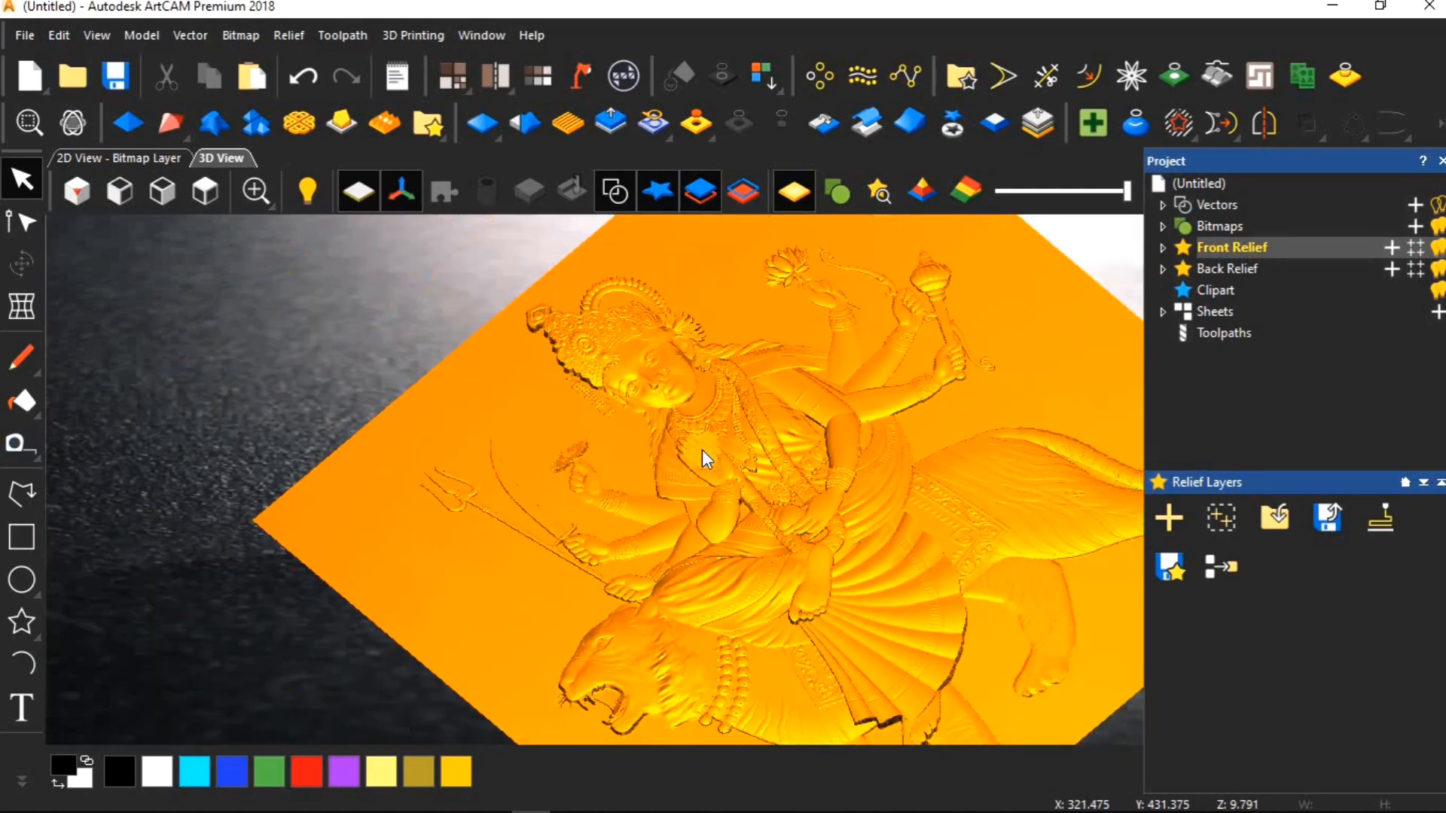
scroll(701, 363, up, 5)
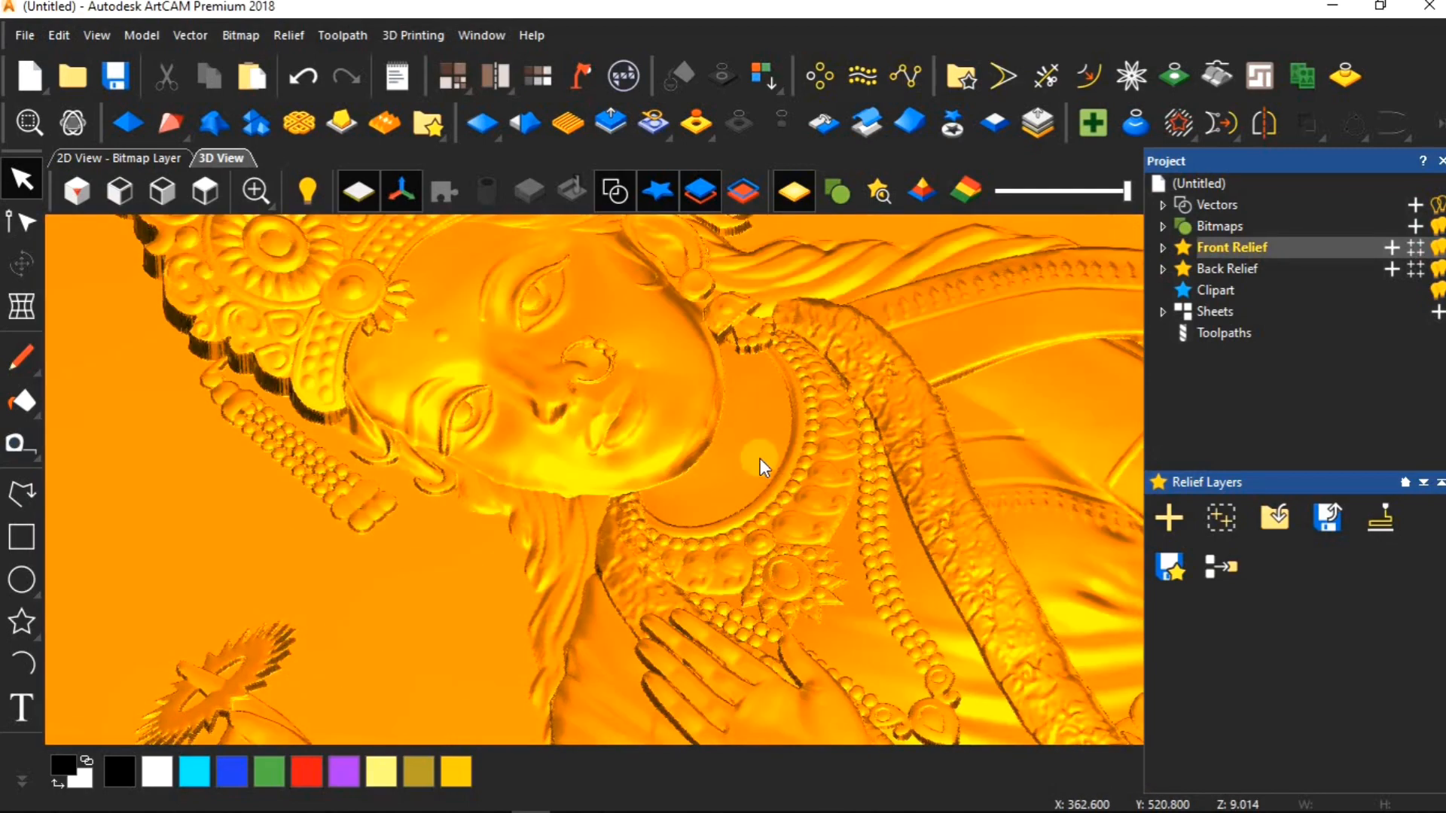
scroll(837, 526, down, 6)
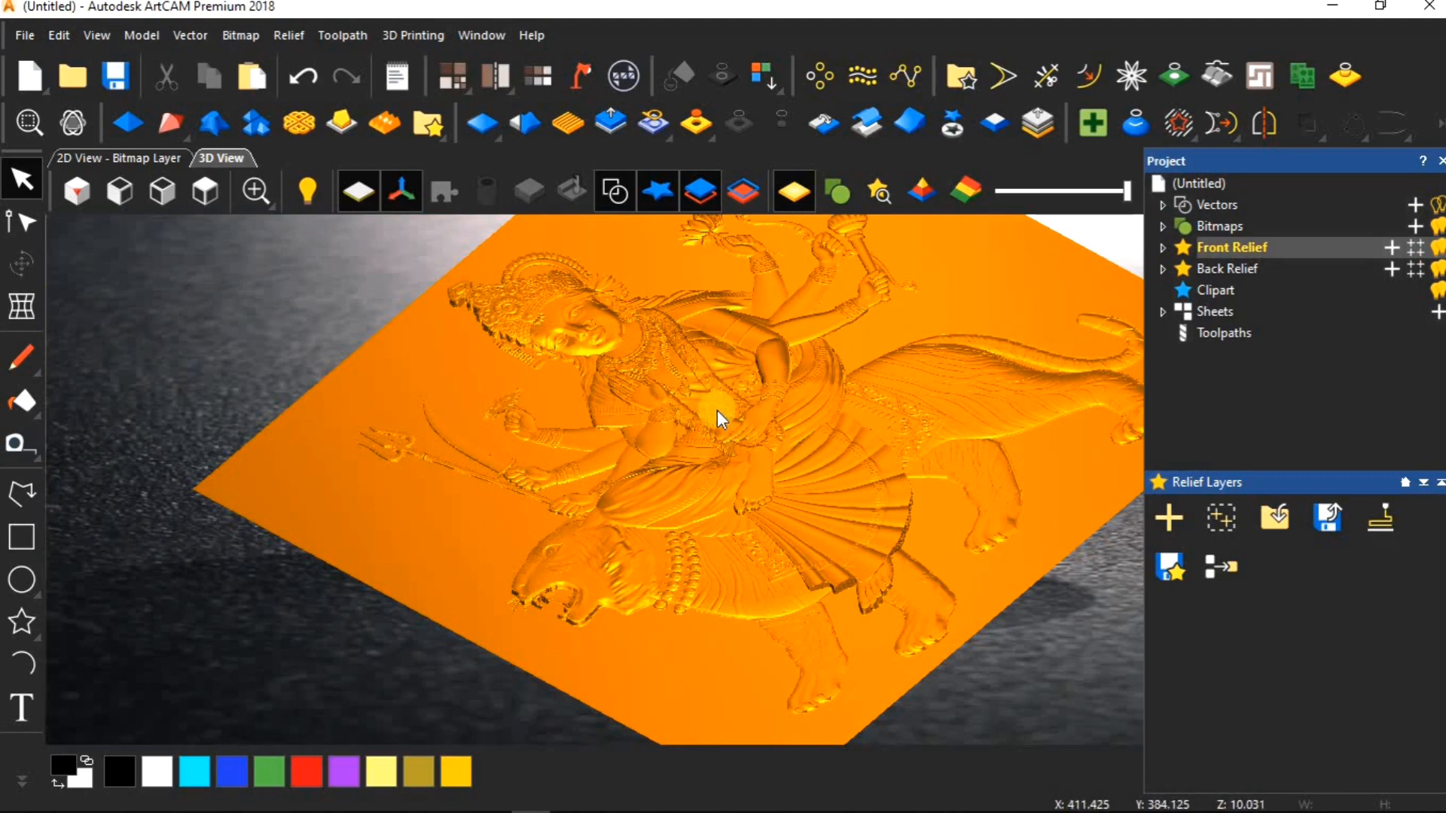
drag(730, 382, 535, 411)
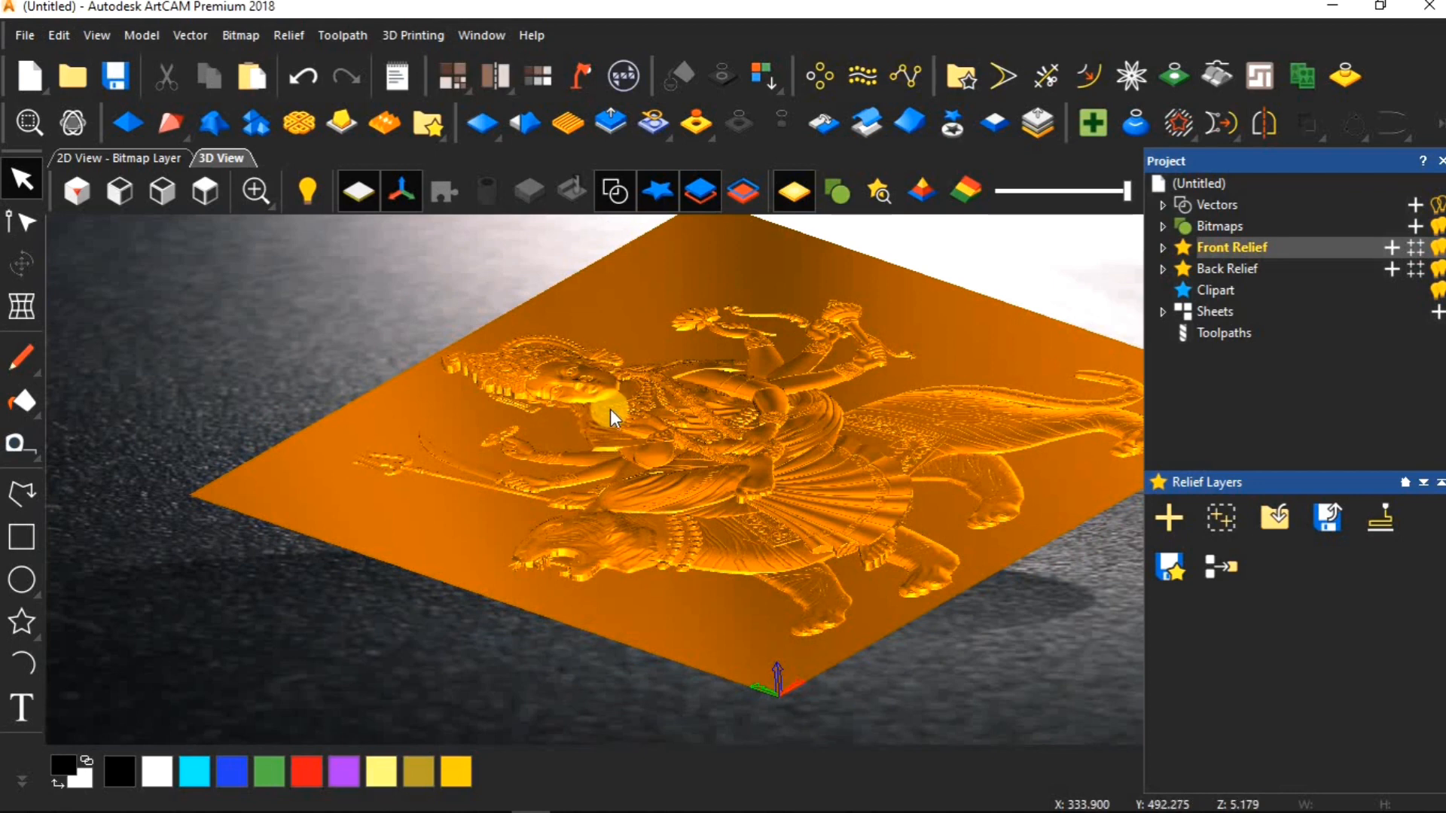
Scale the relief to a height of 25 mm with Scale Relief, and close the tool settings.
click(625, 123)
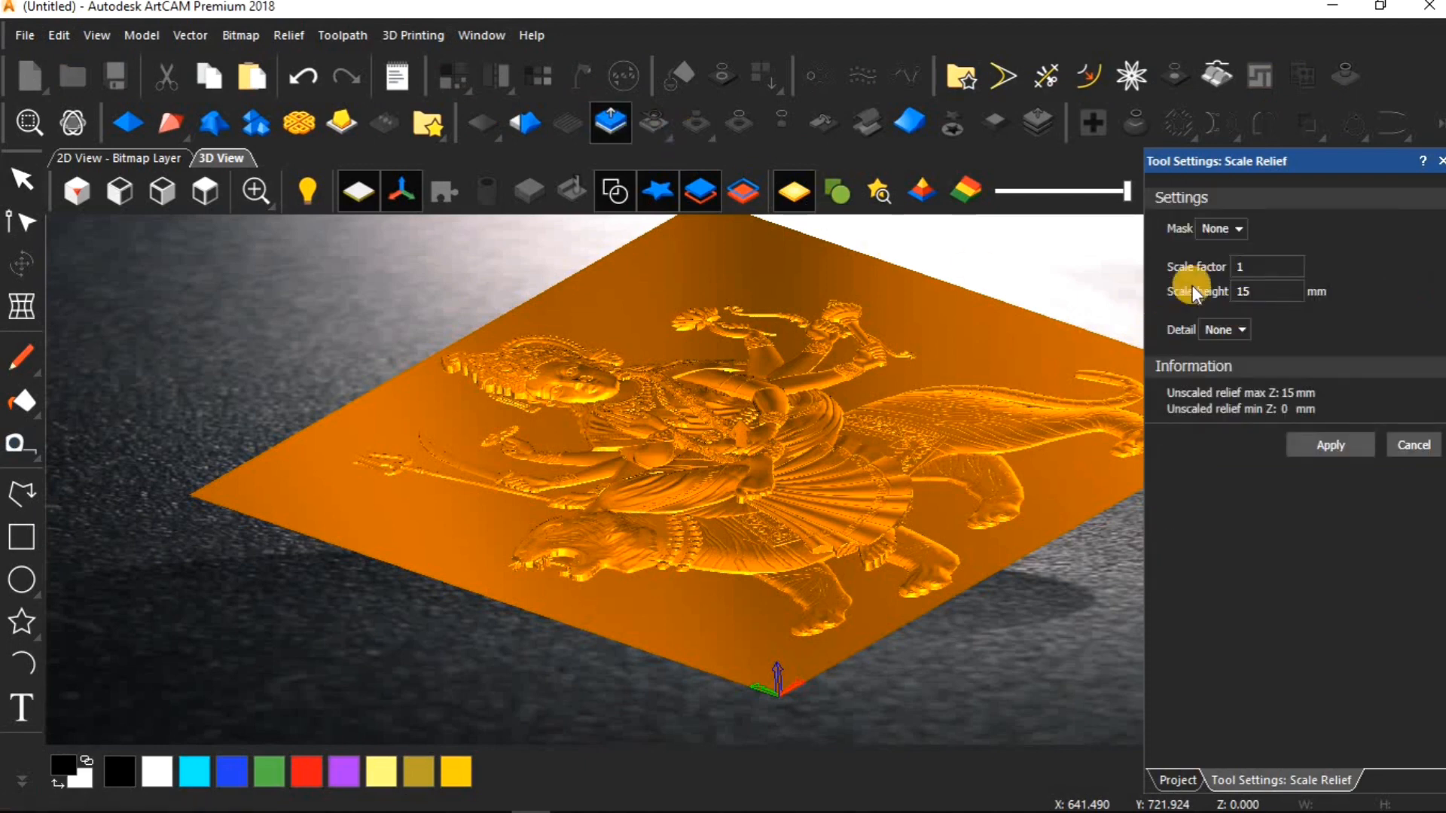
click(1241, 290)
click(1270, 290)
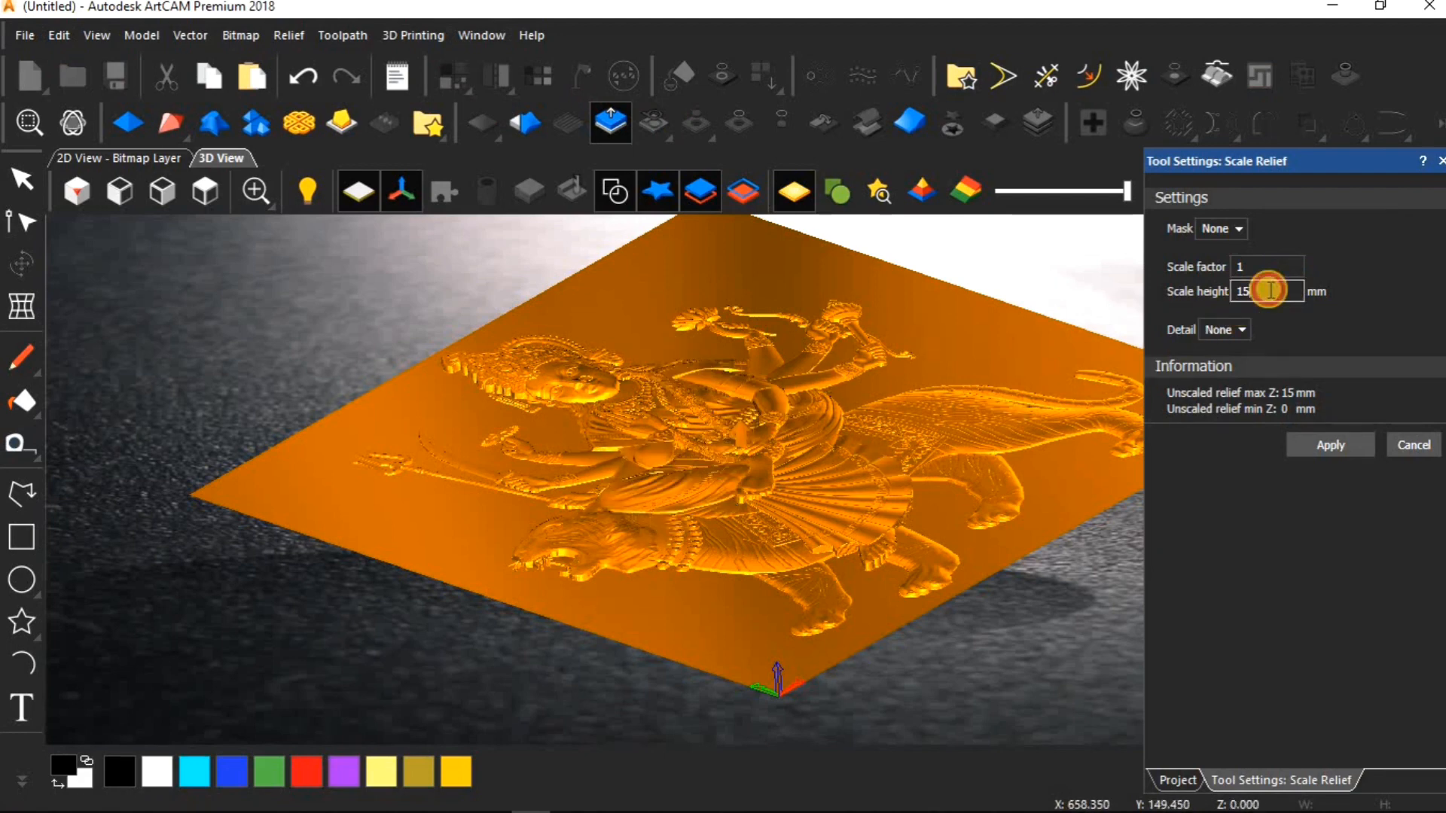
key(BackSpace)
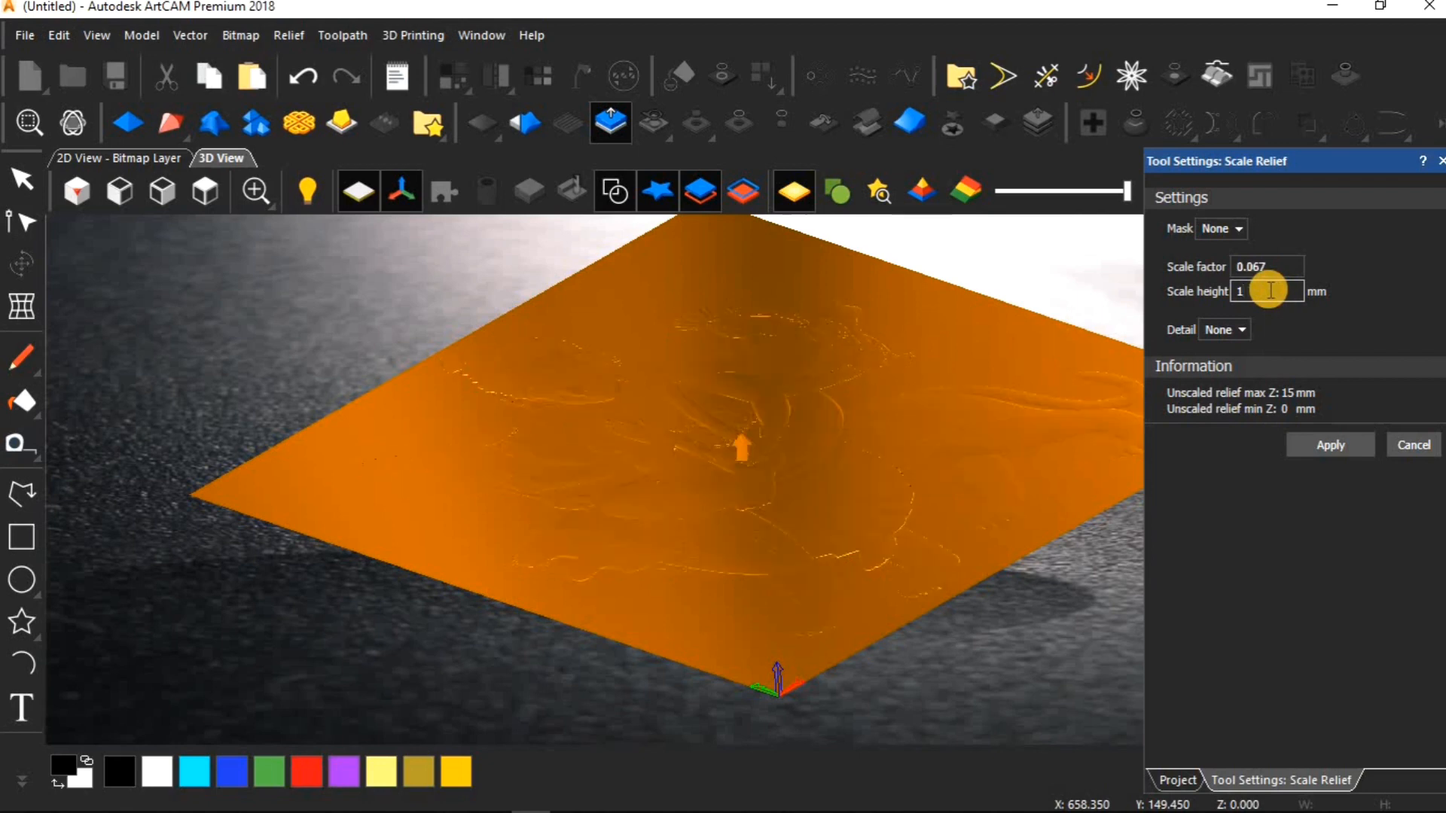
key(BackSpace)
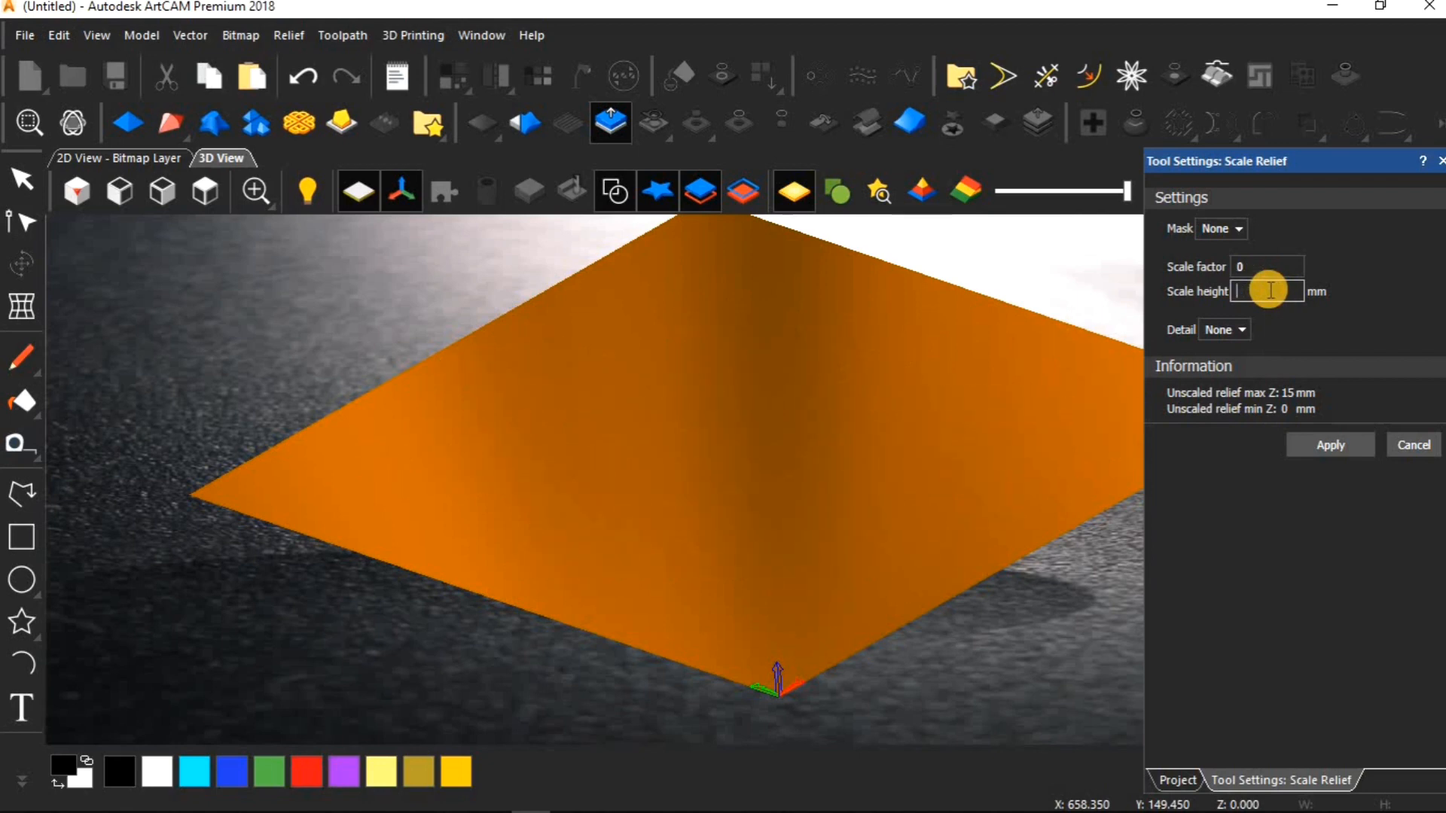
text(25)
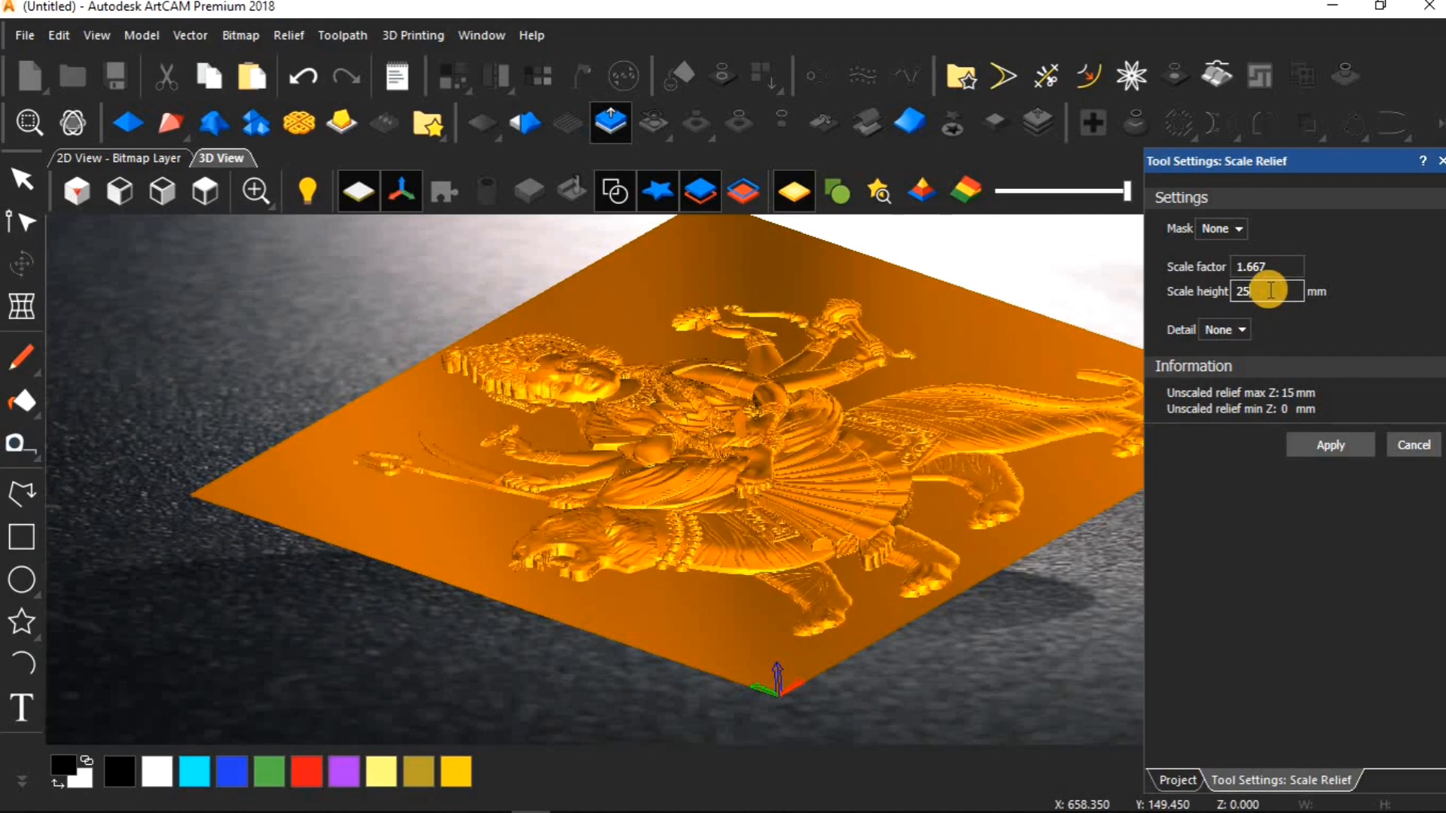
click(1321, 445)
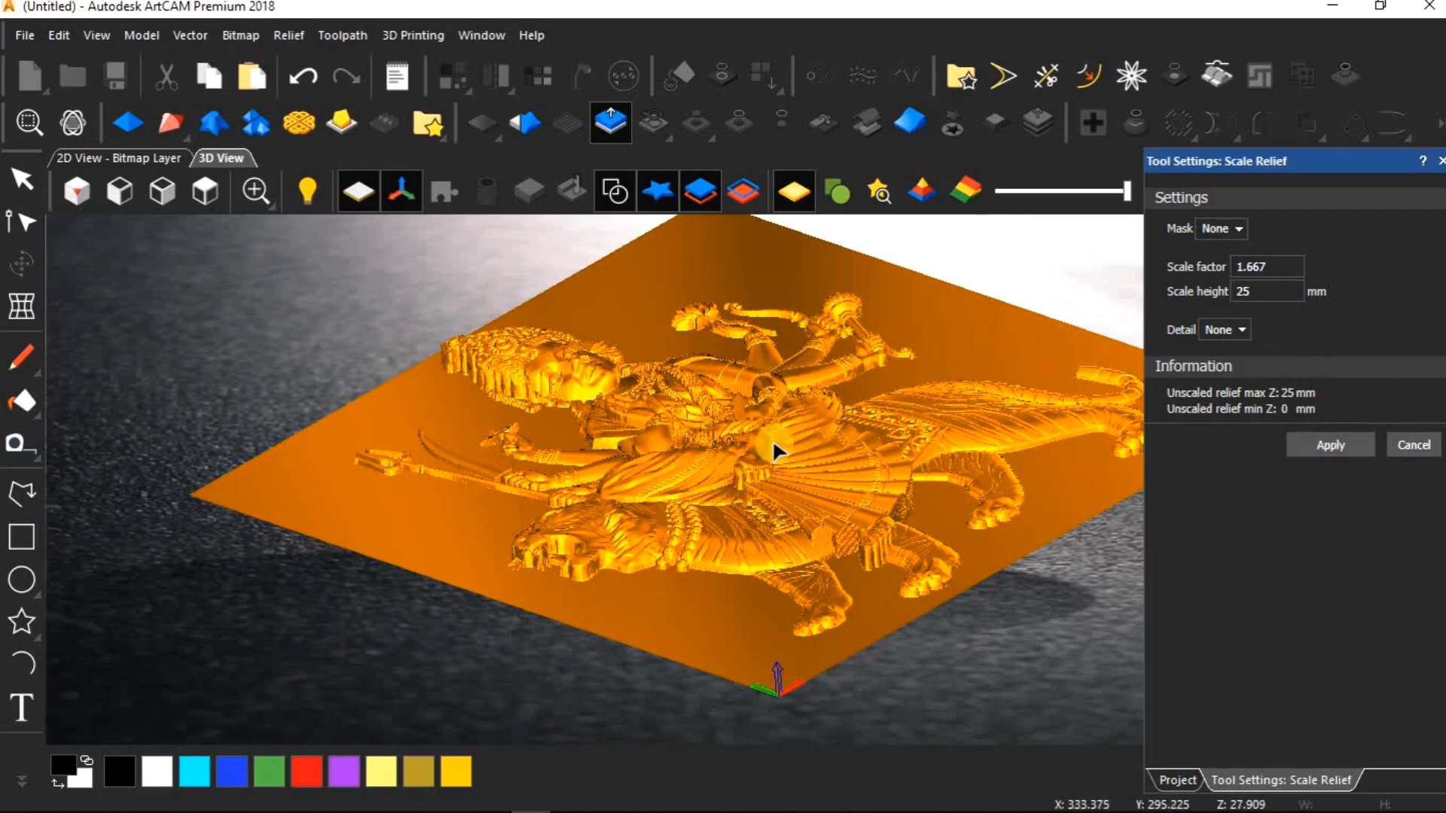
scroll(773, 438, down, 5)
click(1078, 488)
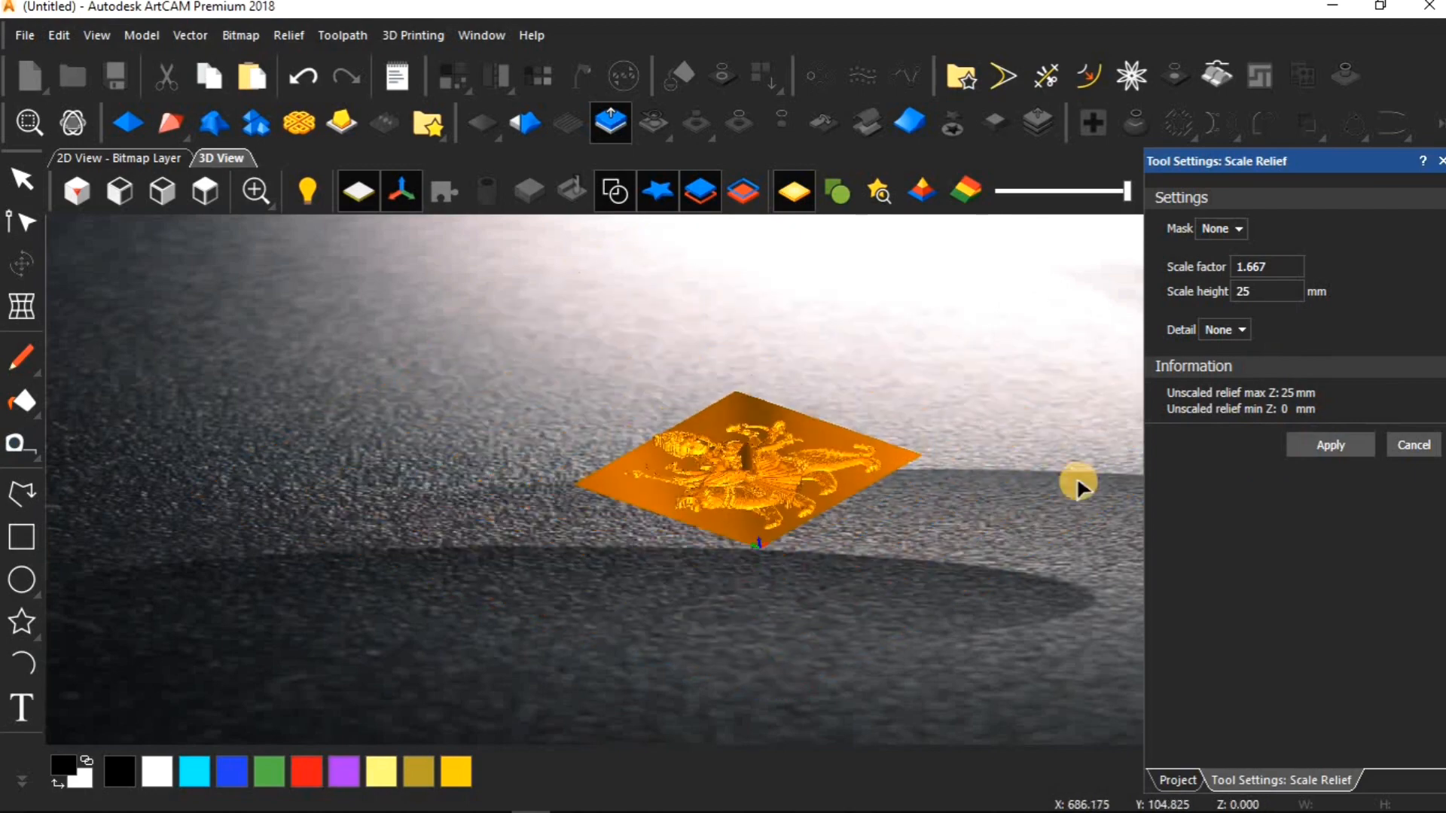
click(1414, 445)
Start a Machine Relief toolpath and set its area to machine to Whole Relief.
scroll(738, 458, up, 6)
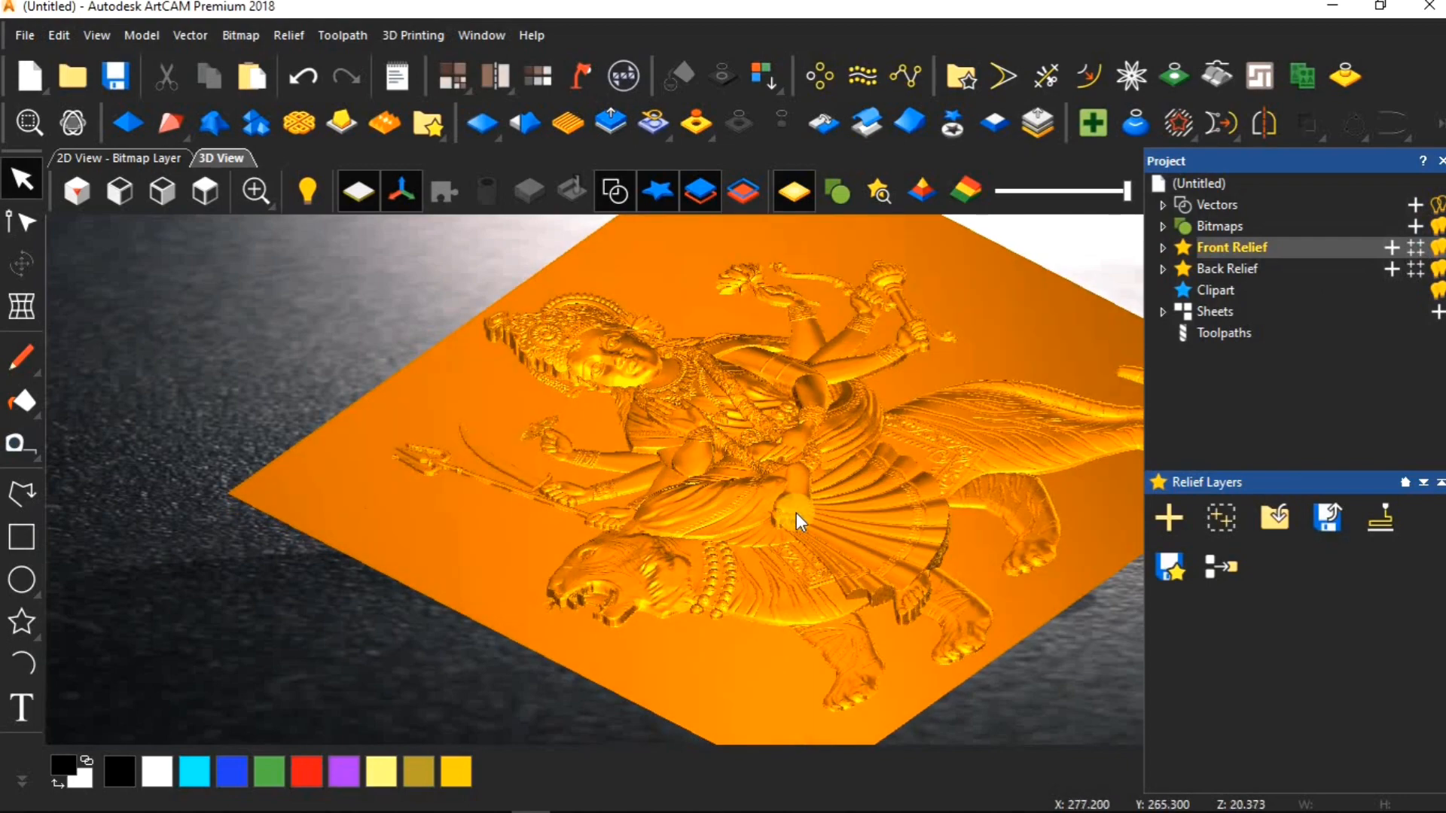
drag(797, 513, 819, 467)
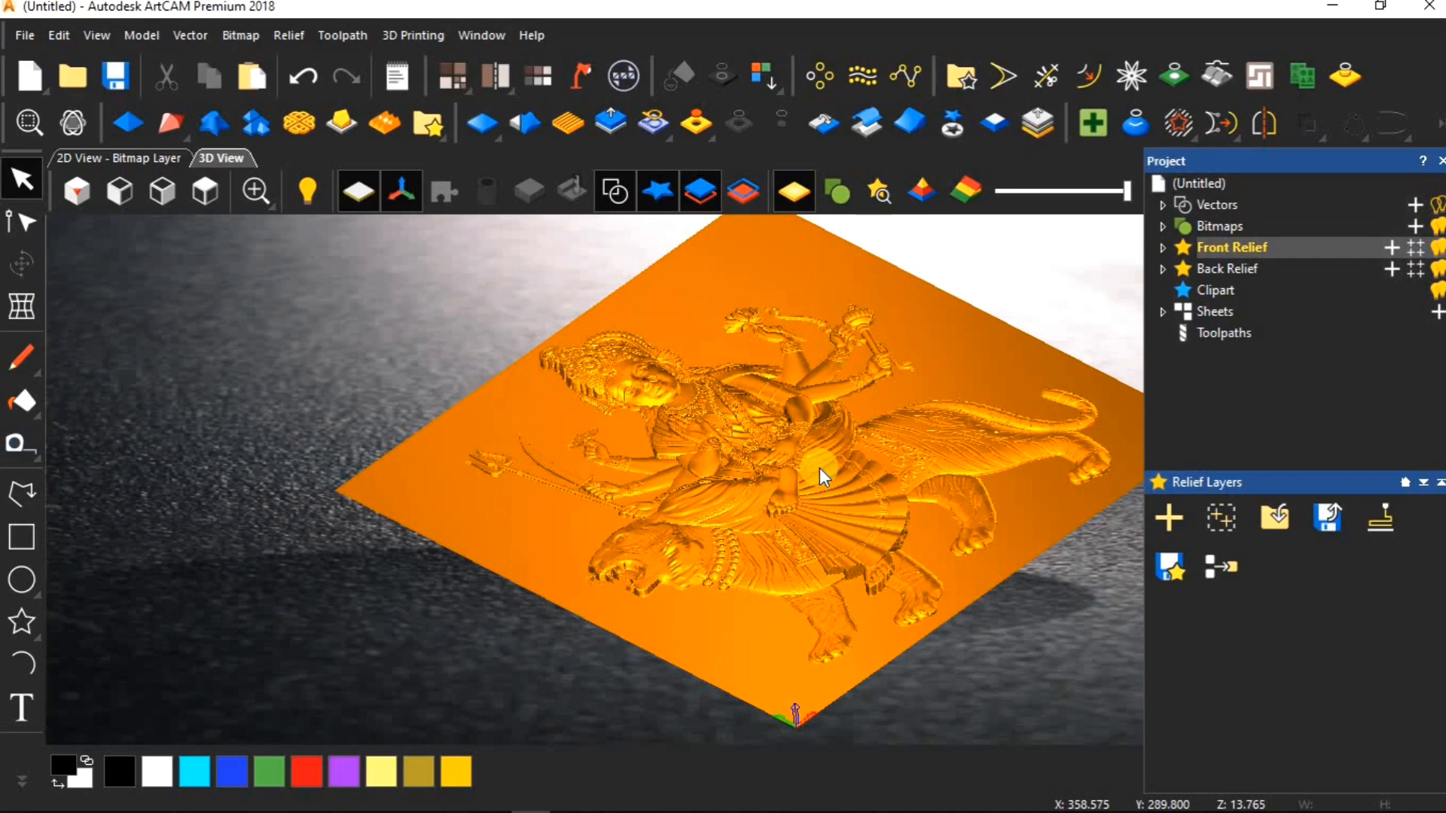
click(1207, 331)
click(1218, 332)
scroll(1248, 540, down, 3)
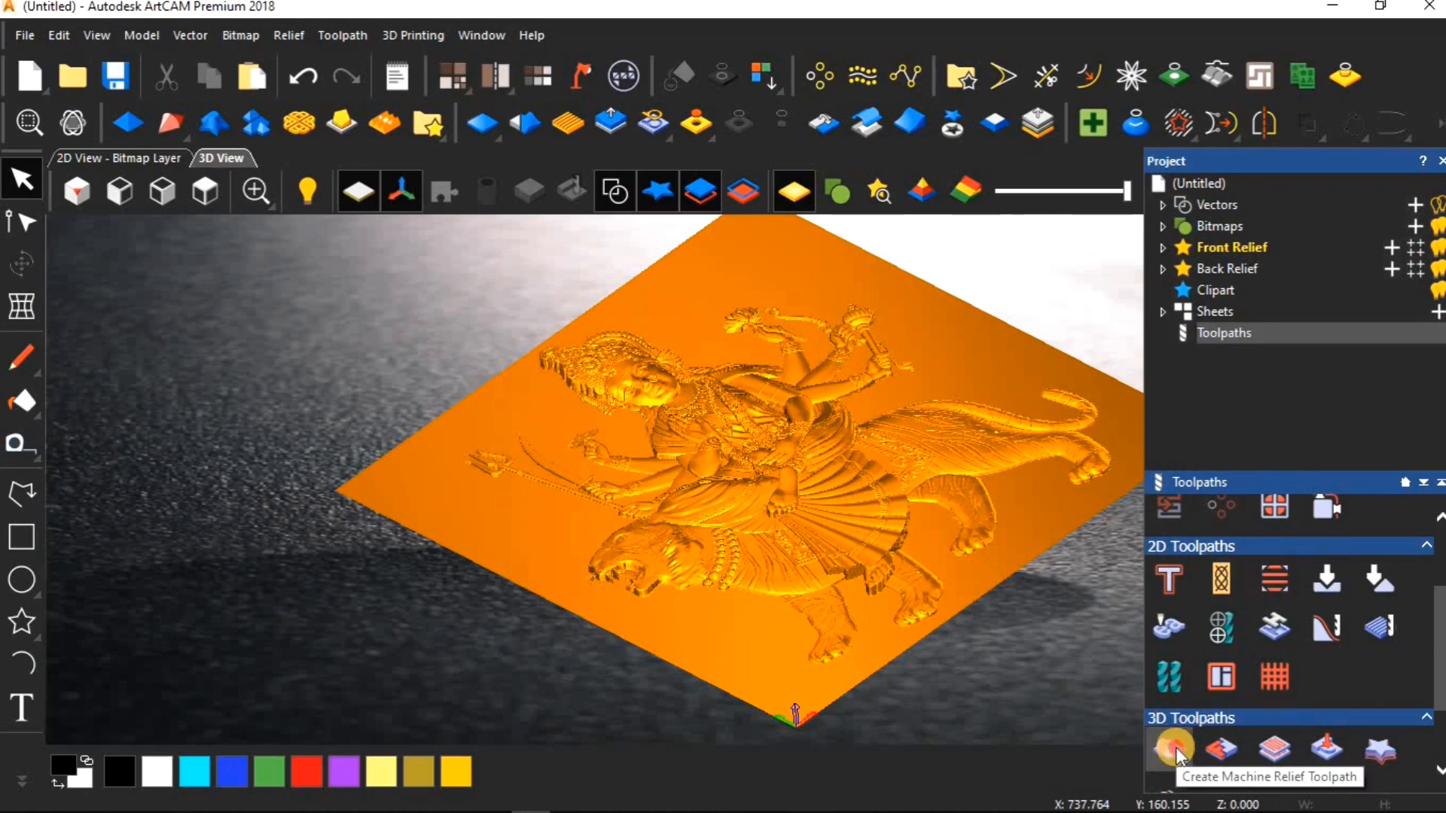
click(1173, 748)
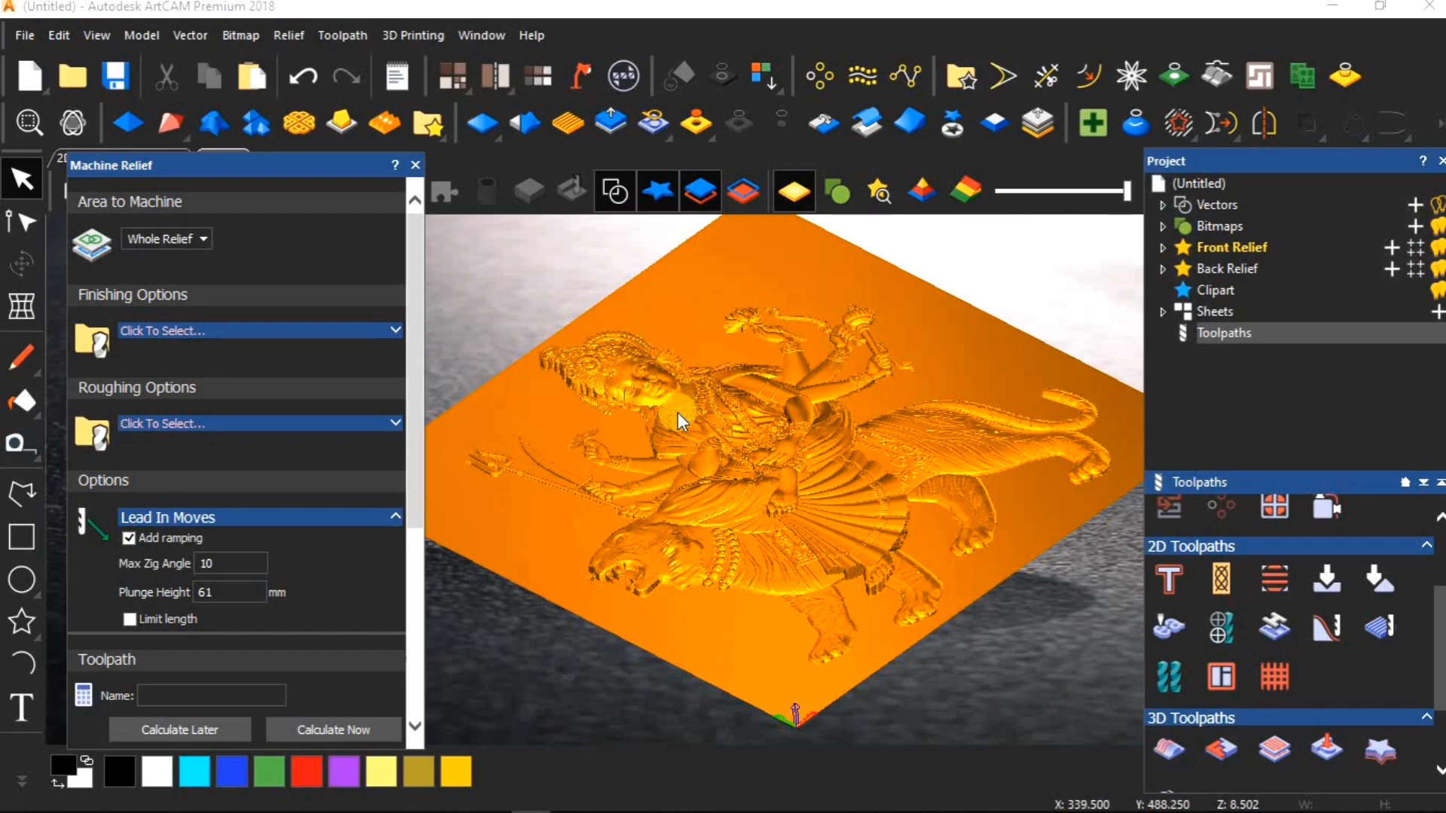
click(205, 236)
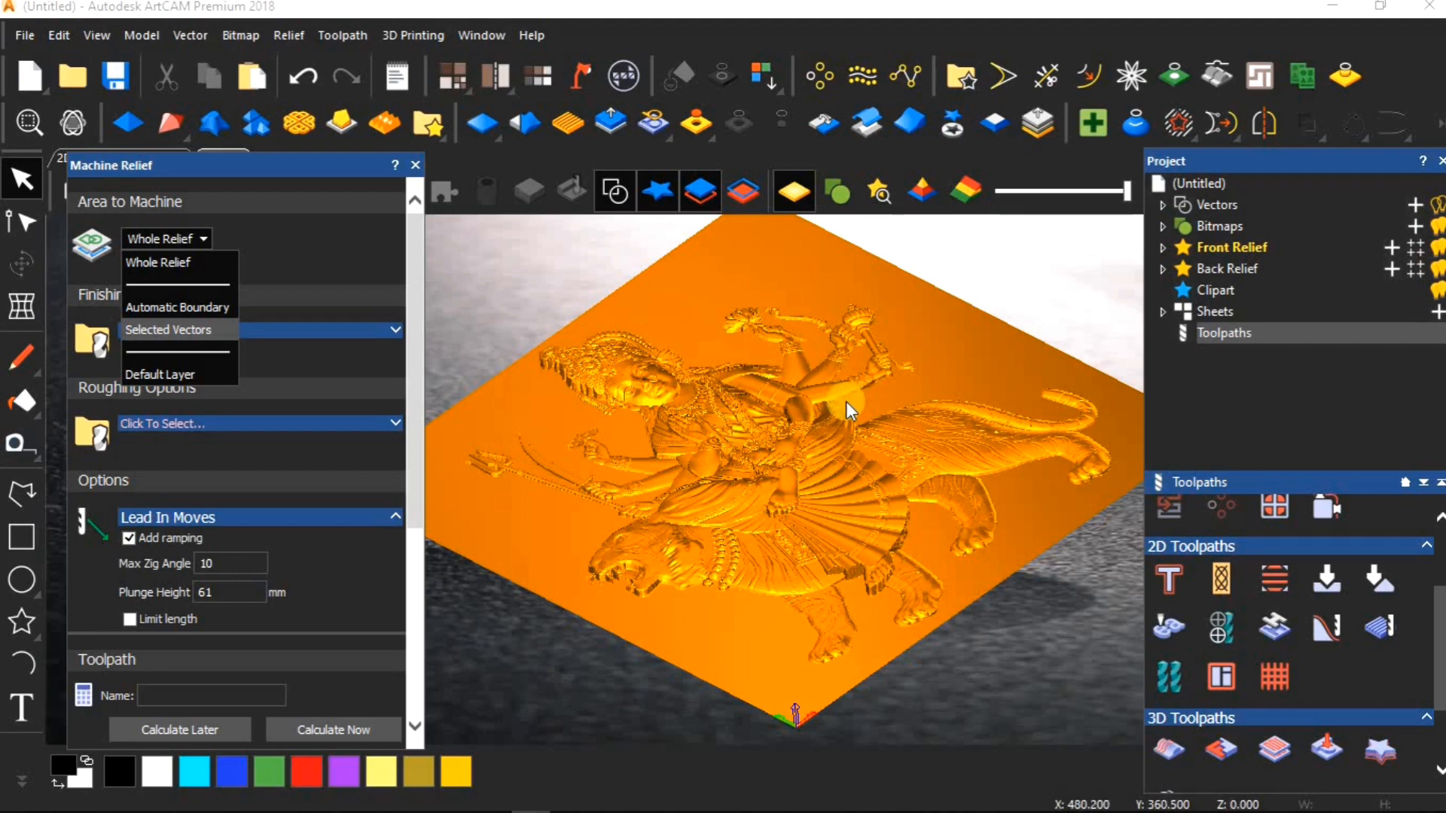
click(191, 271)
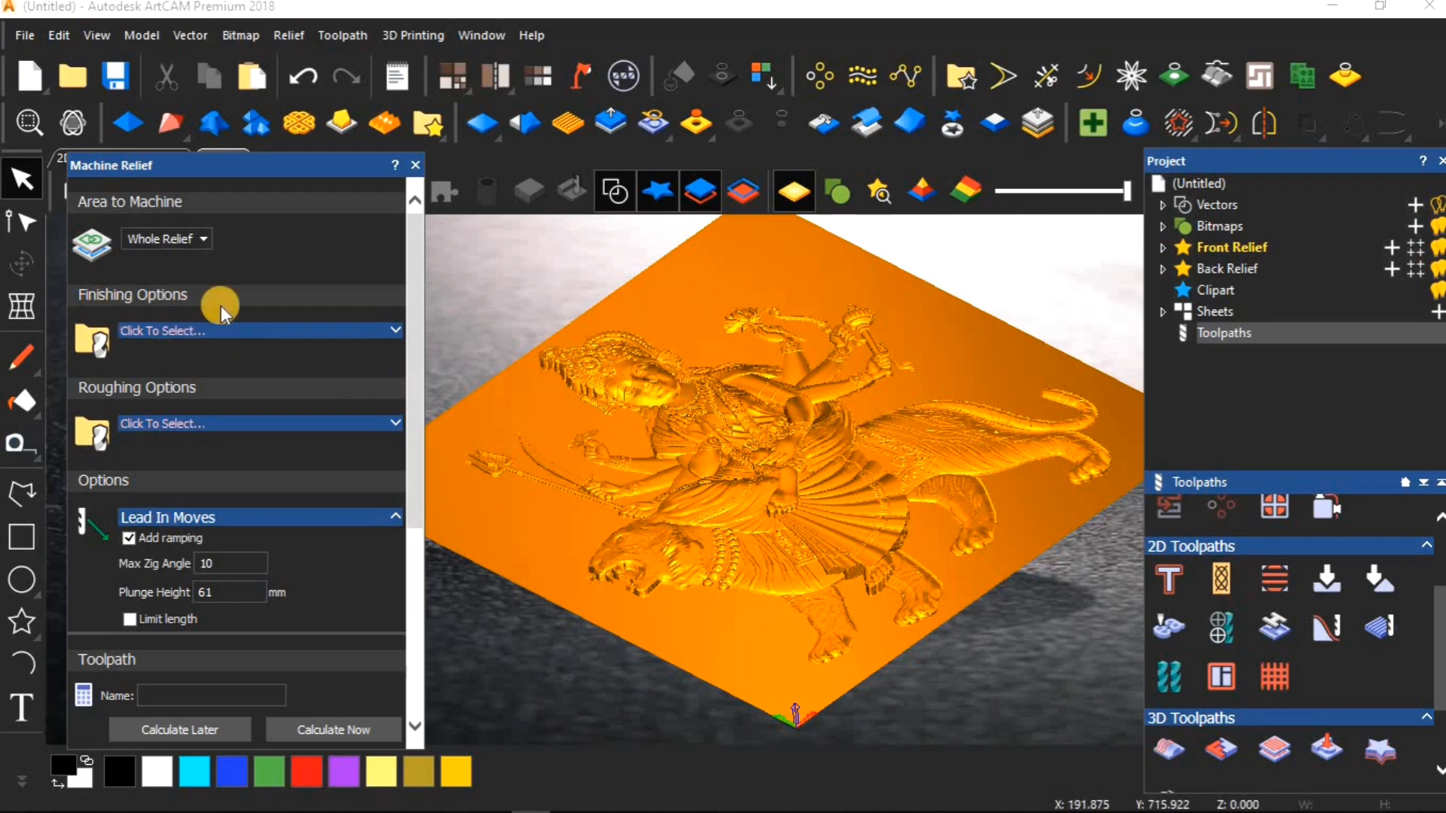
Choose the Ball Nose 3 mm tool from the metric aluminum 3D finishing group as the finishing tool and expand its parameters.
click(315, 332)
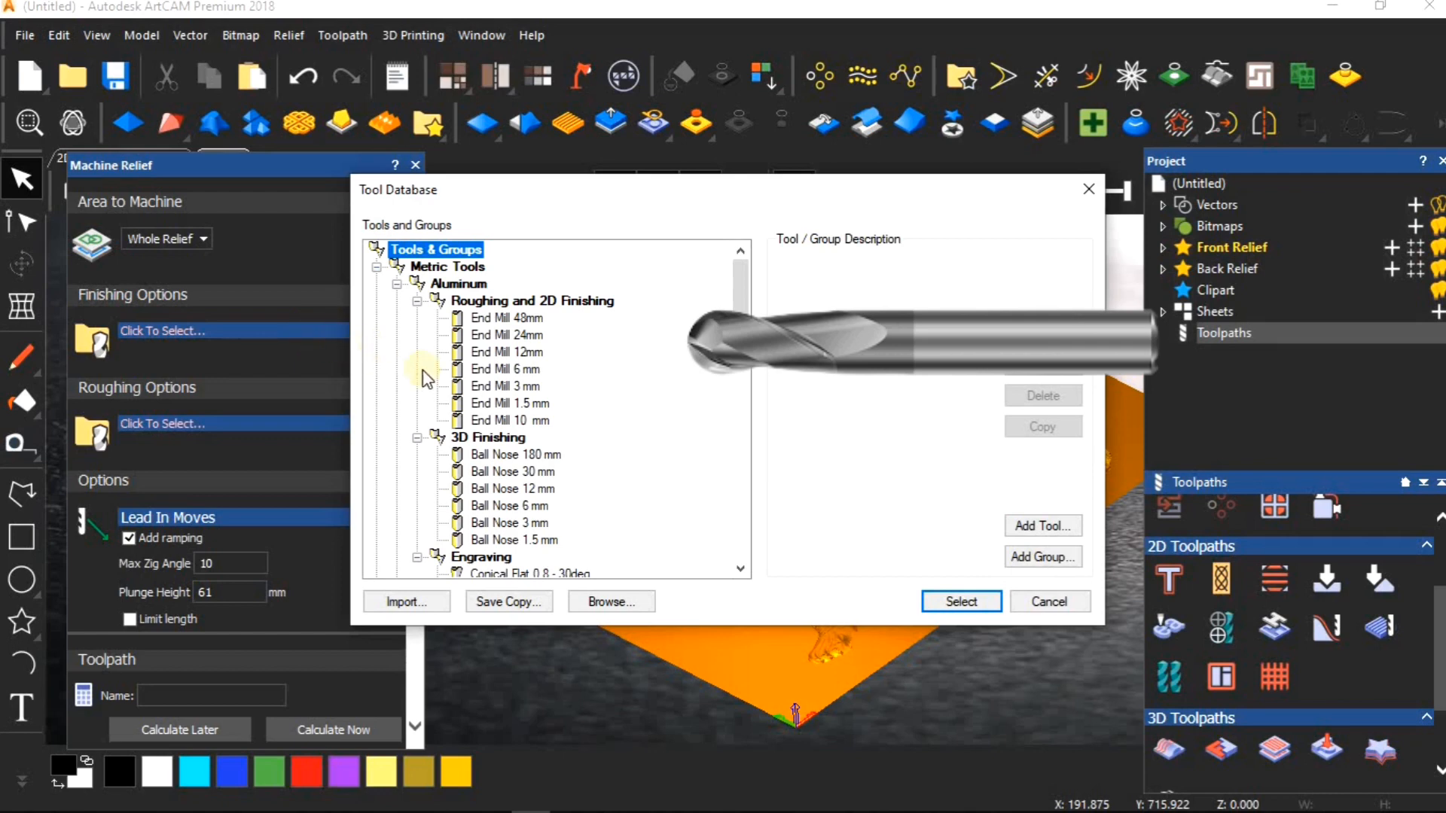
click(502, 388)
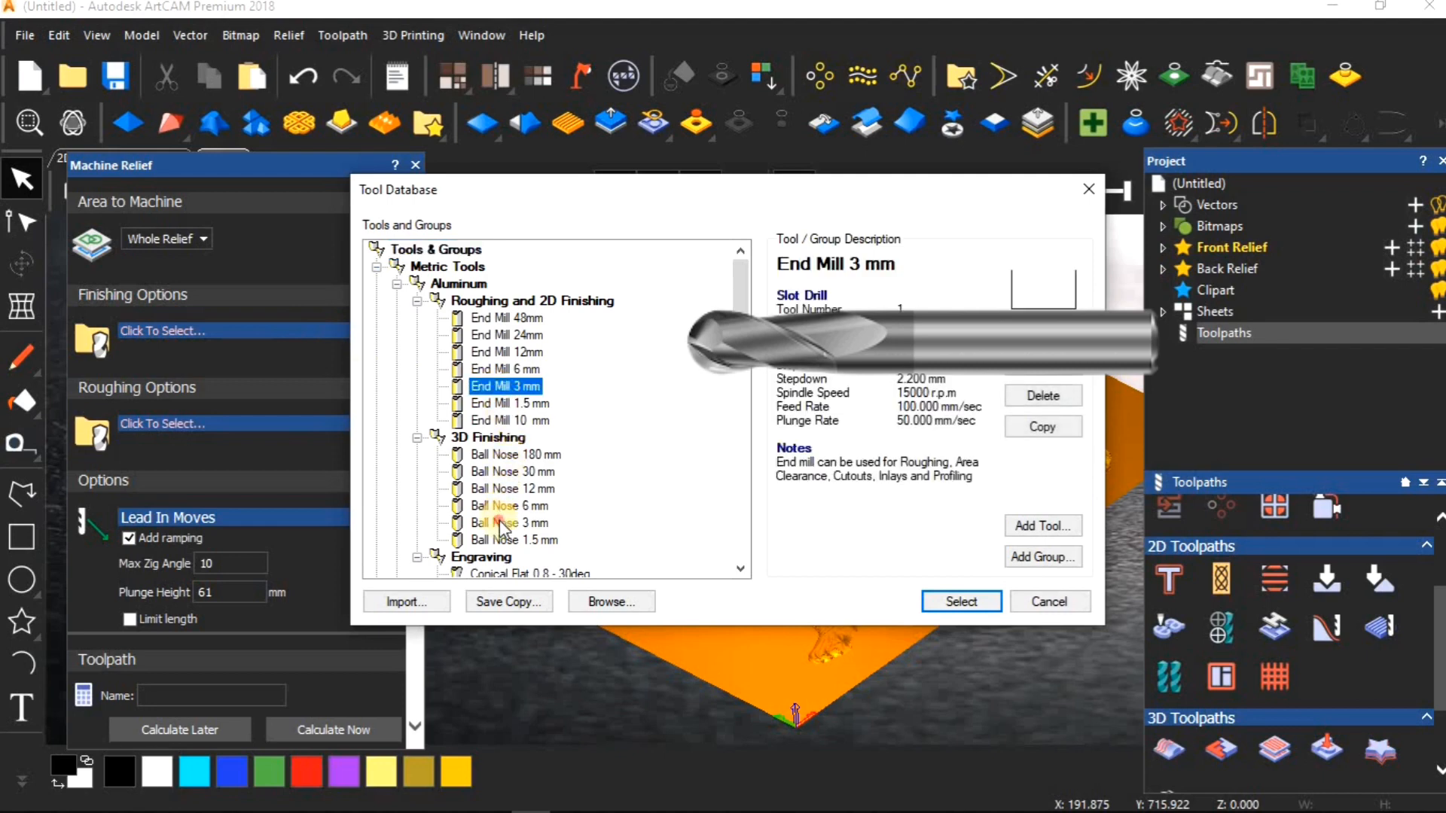
click(478, 525)
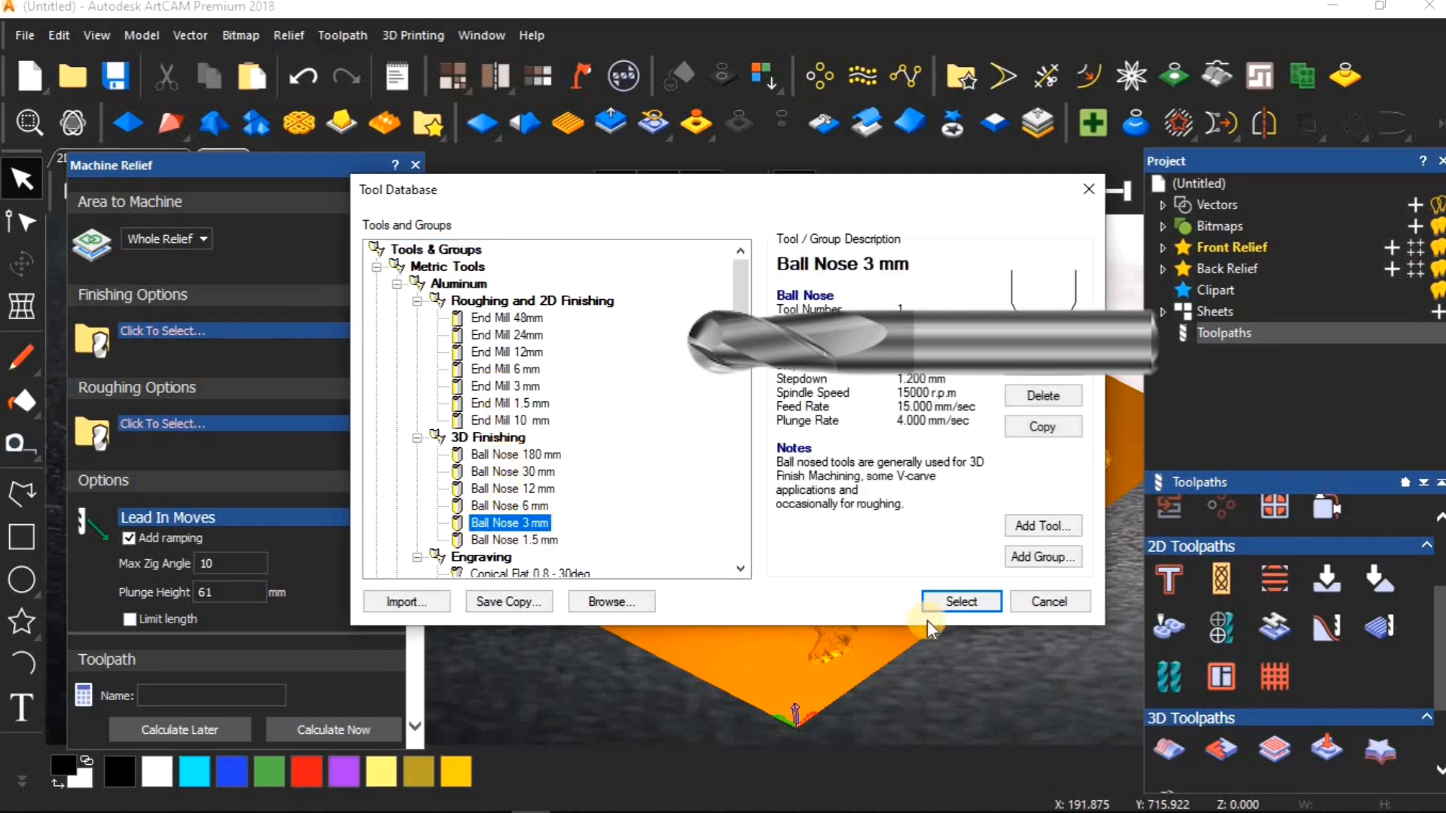
click(952, 605)
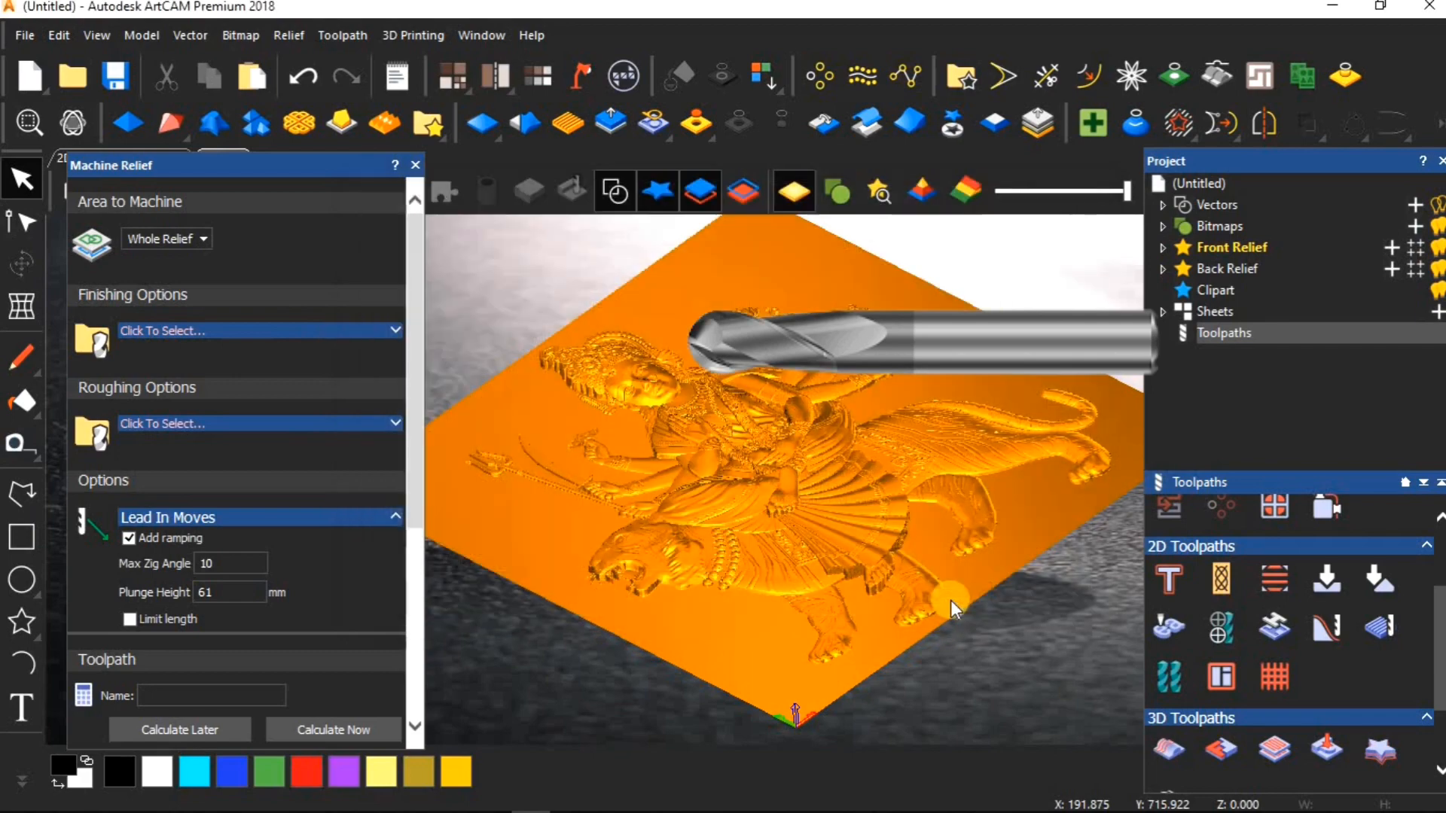
click(395, 327)
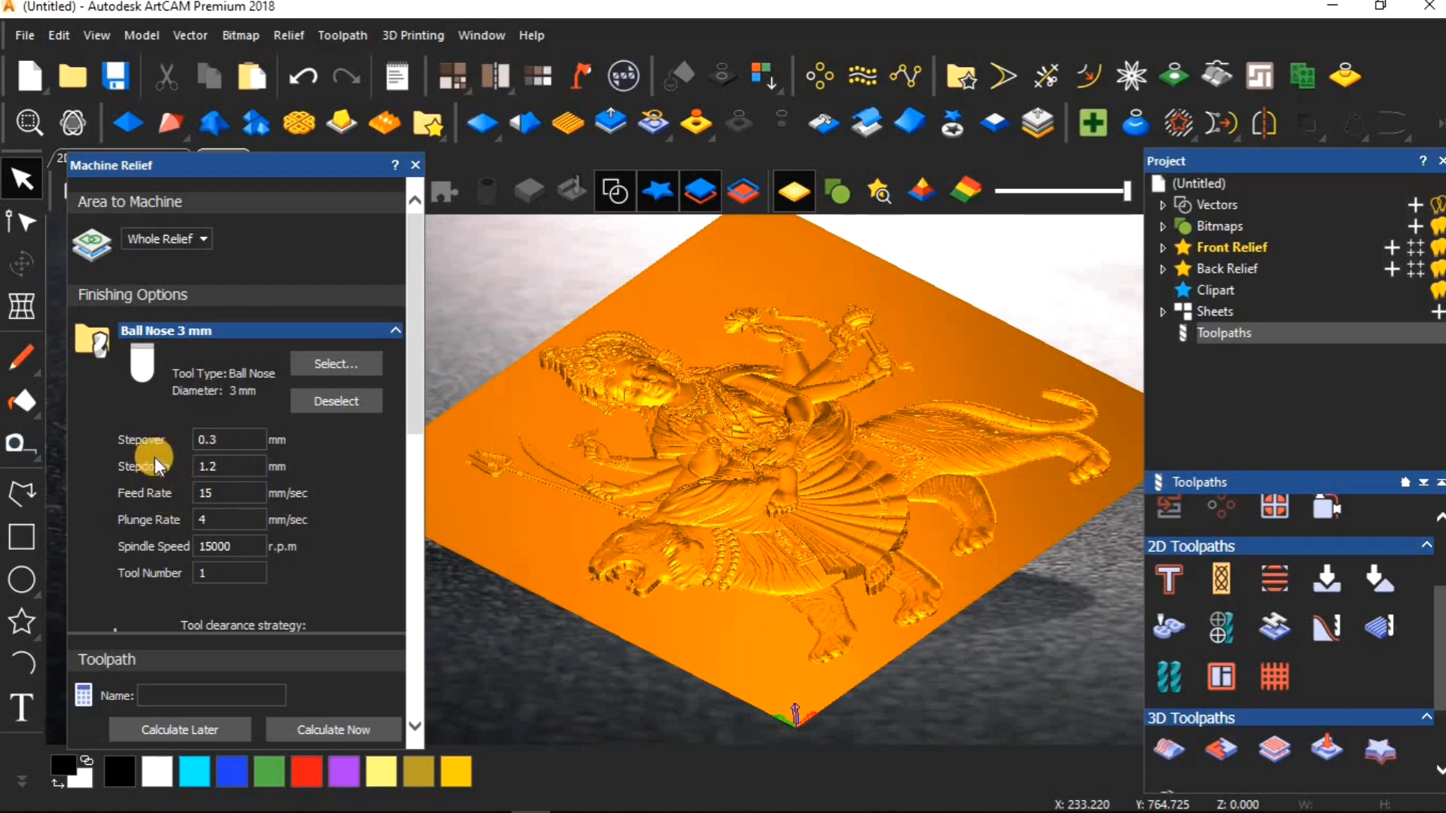
Set the finishing tool's feed rate to 100 mm/sec and its plunge rate to 50 mm/sec.
click(233, 467)
click(209, 494)
click(232, 490)
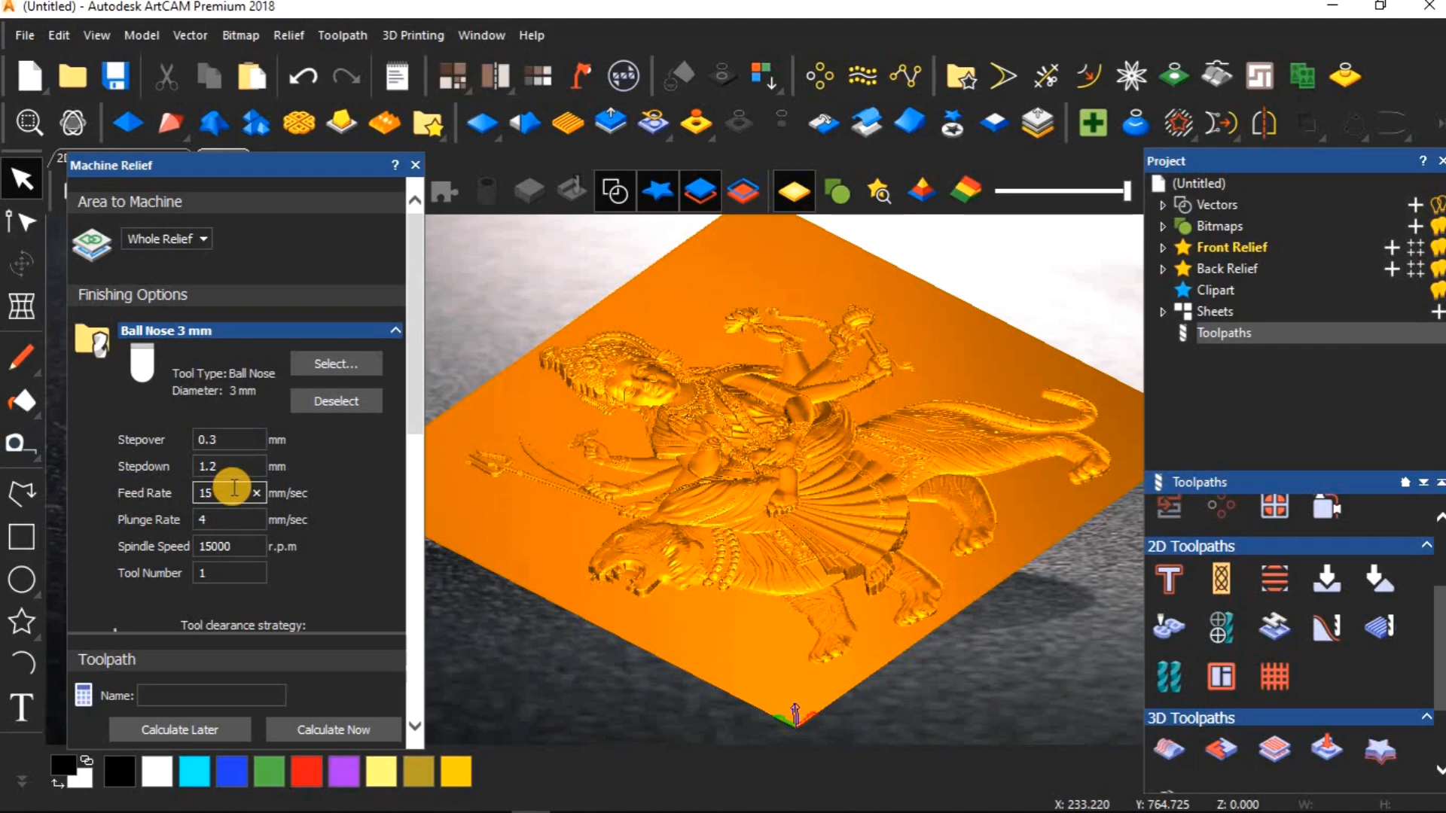
key(BackSpace)
key(BackSpace)
text(100)
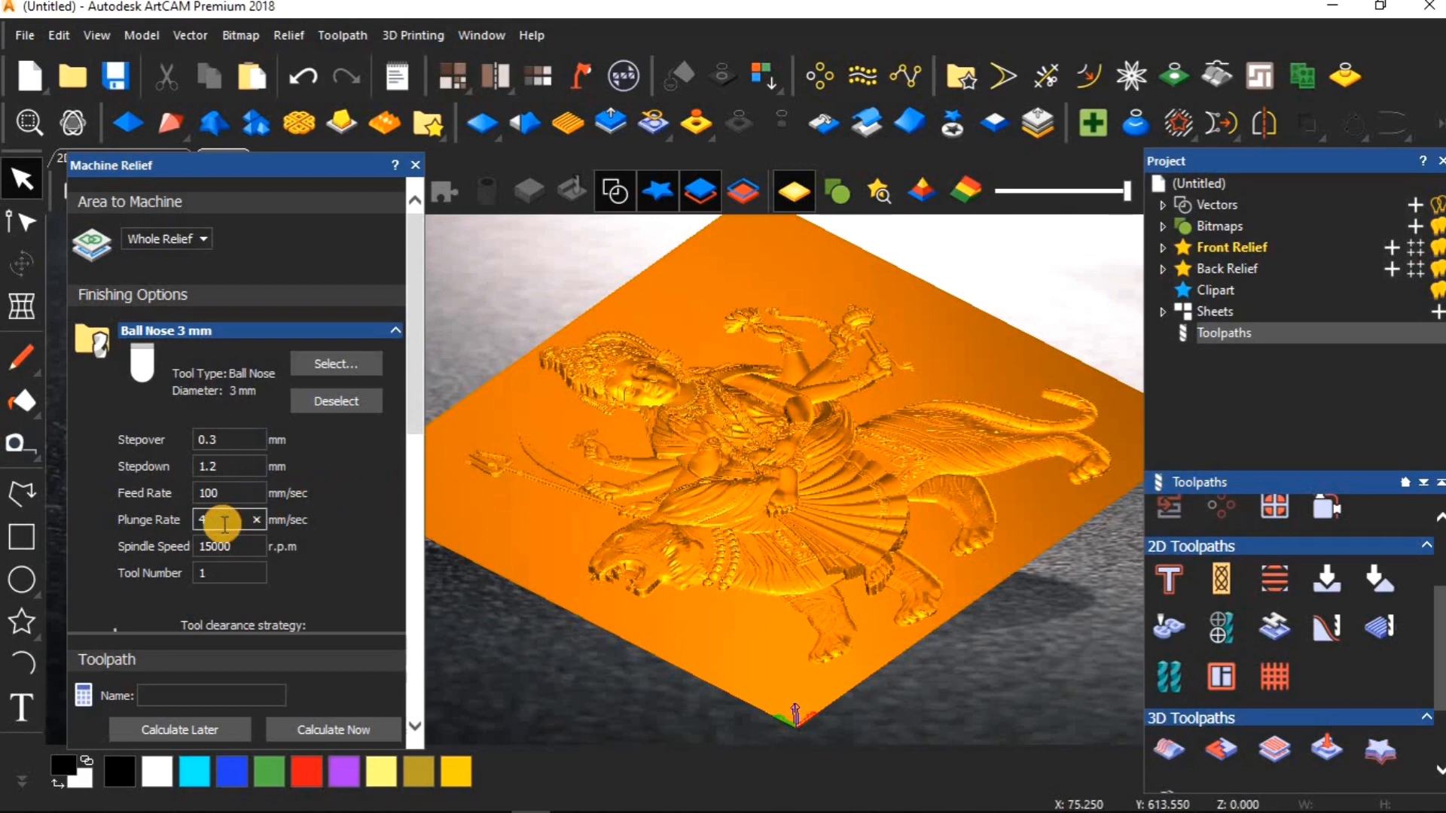
key(BackSpace)
text(50)
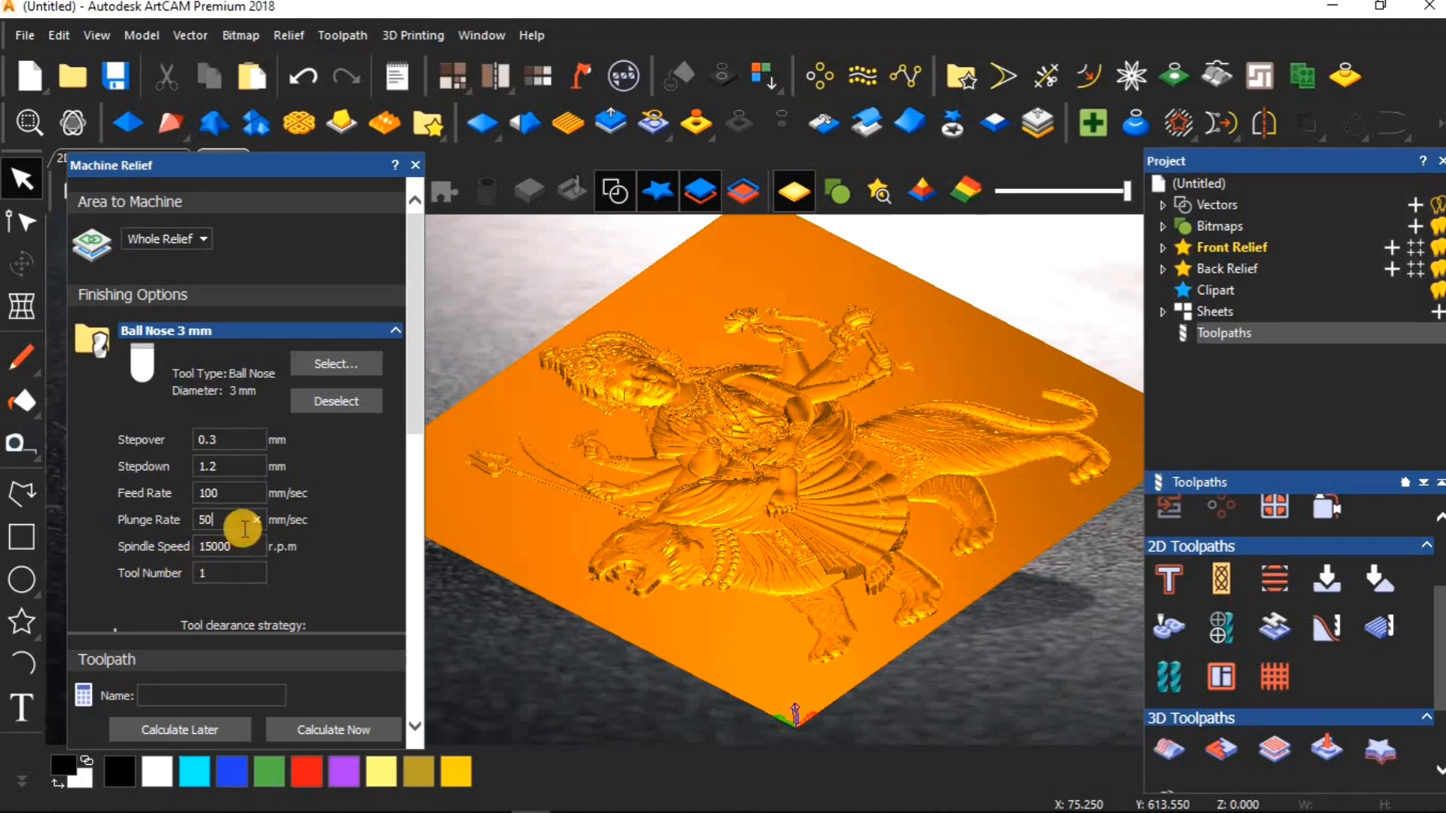
click(195, 552)
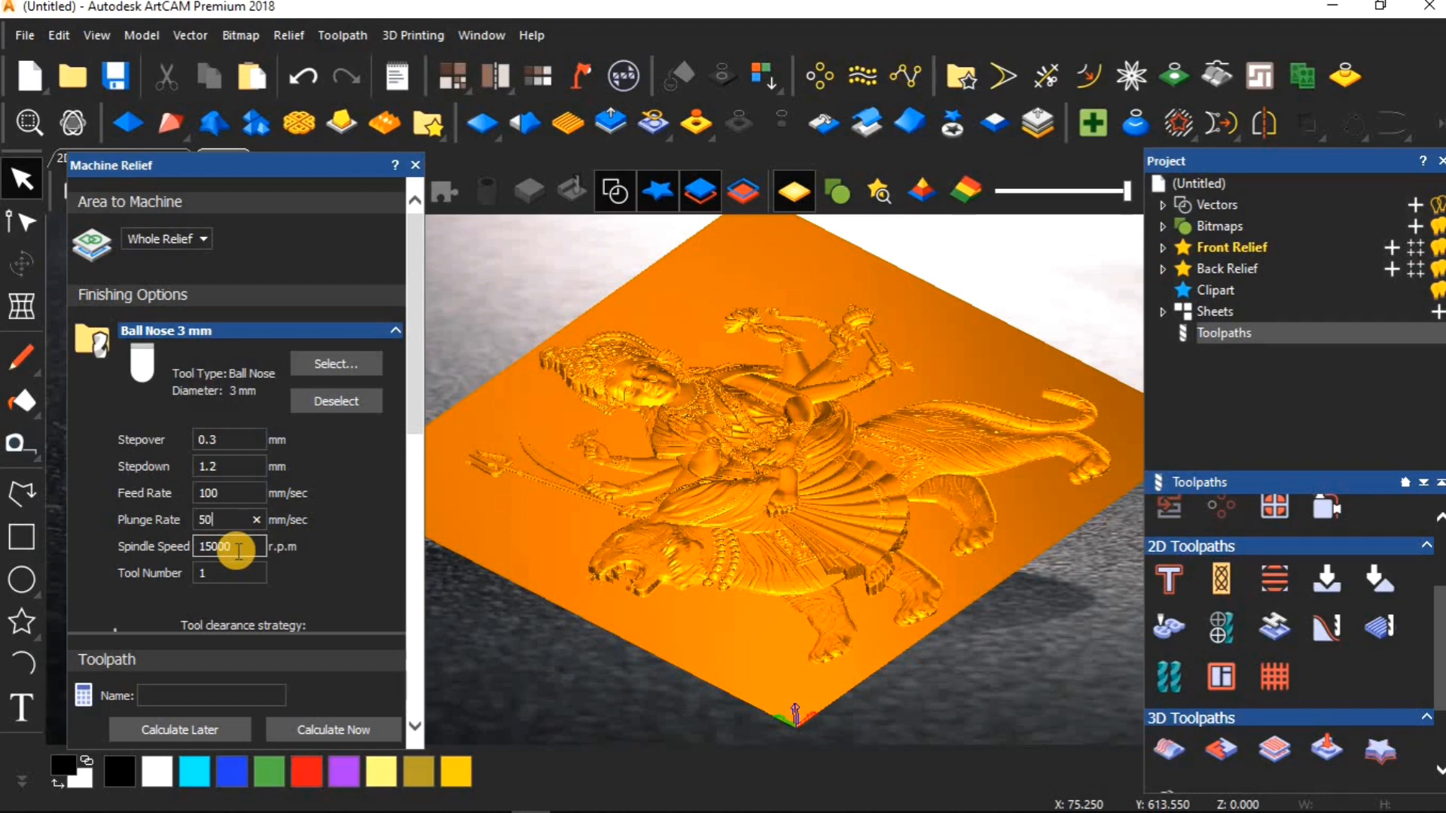
Try the Spiral tool clearance strategy for the finishing pass and return it to Raster.
scroll(238, 551, down, 3)
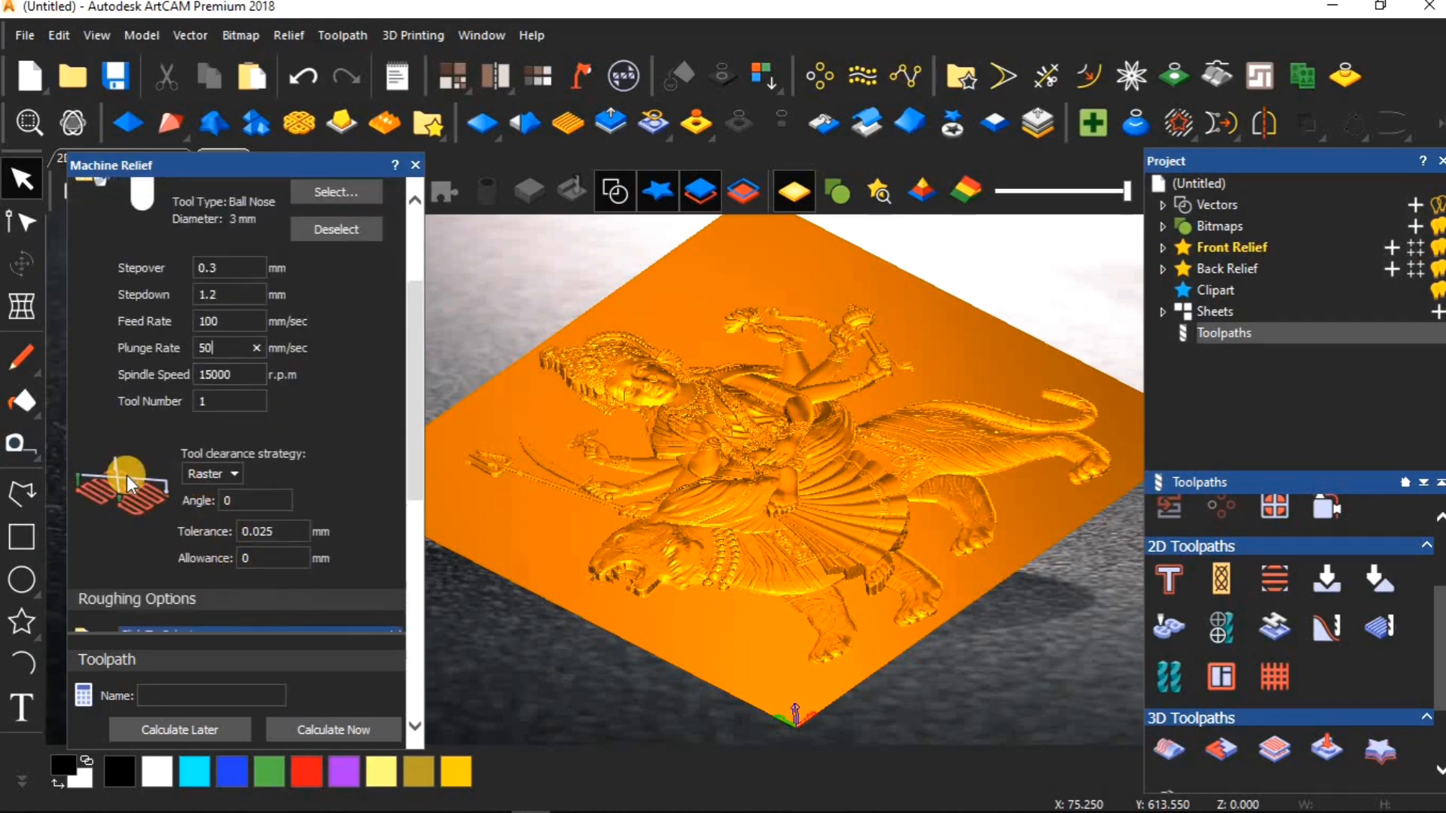
click(237, 470)
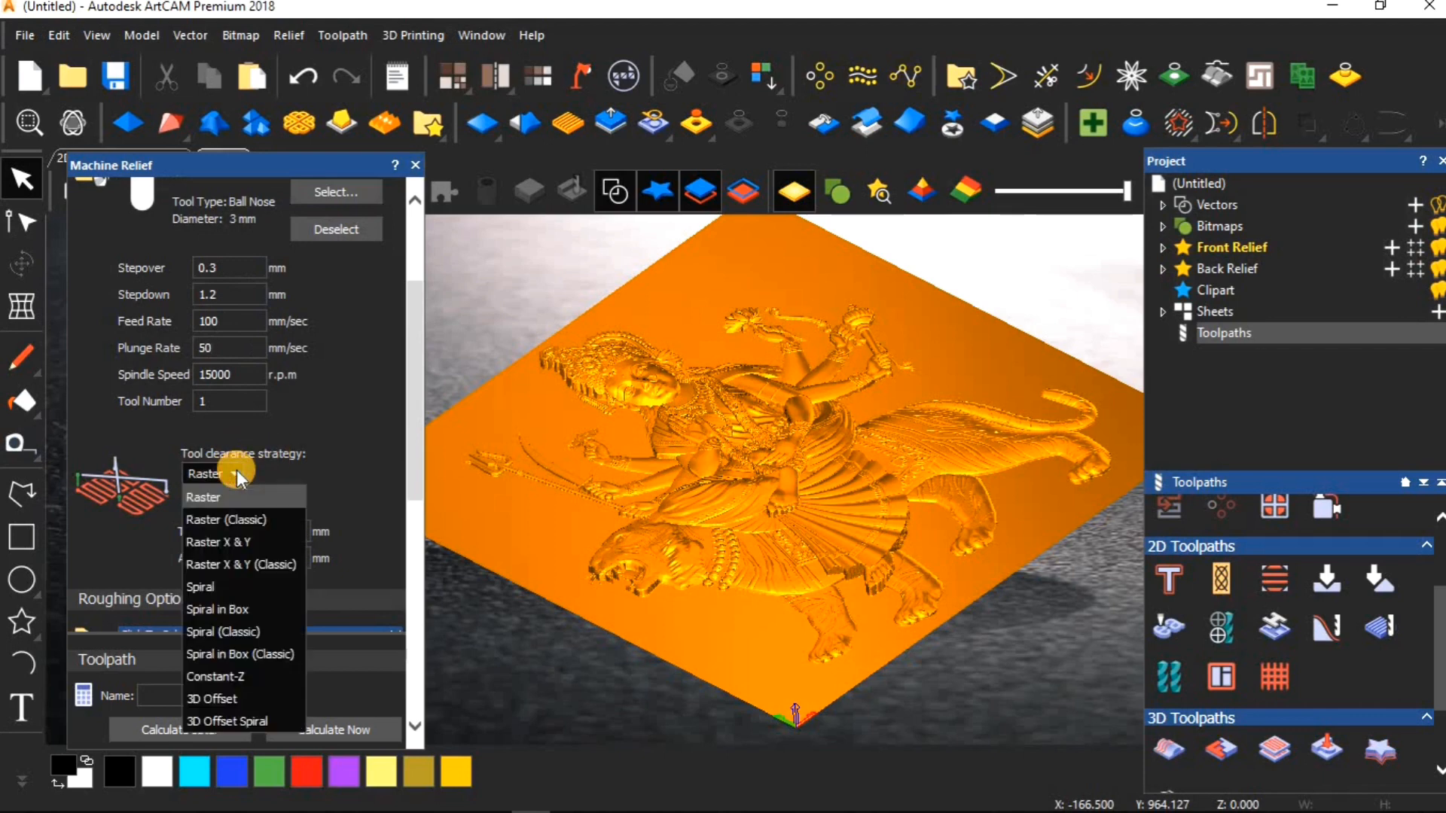
click(207, 587)
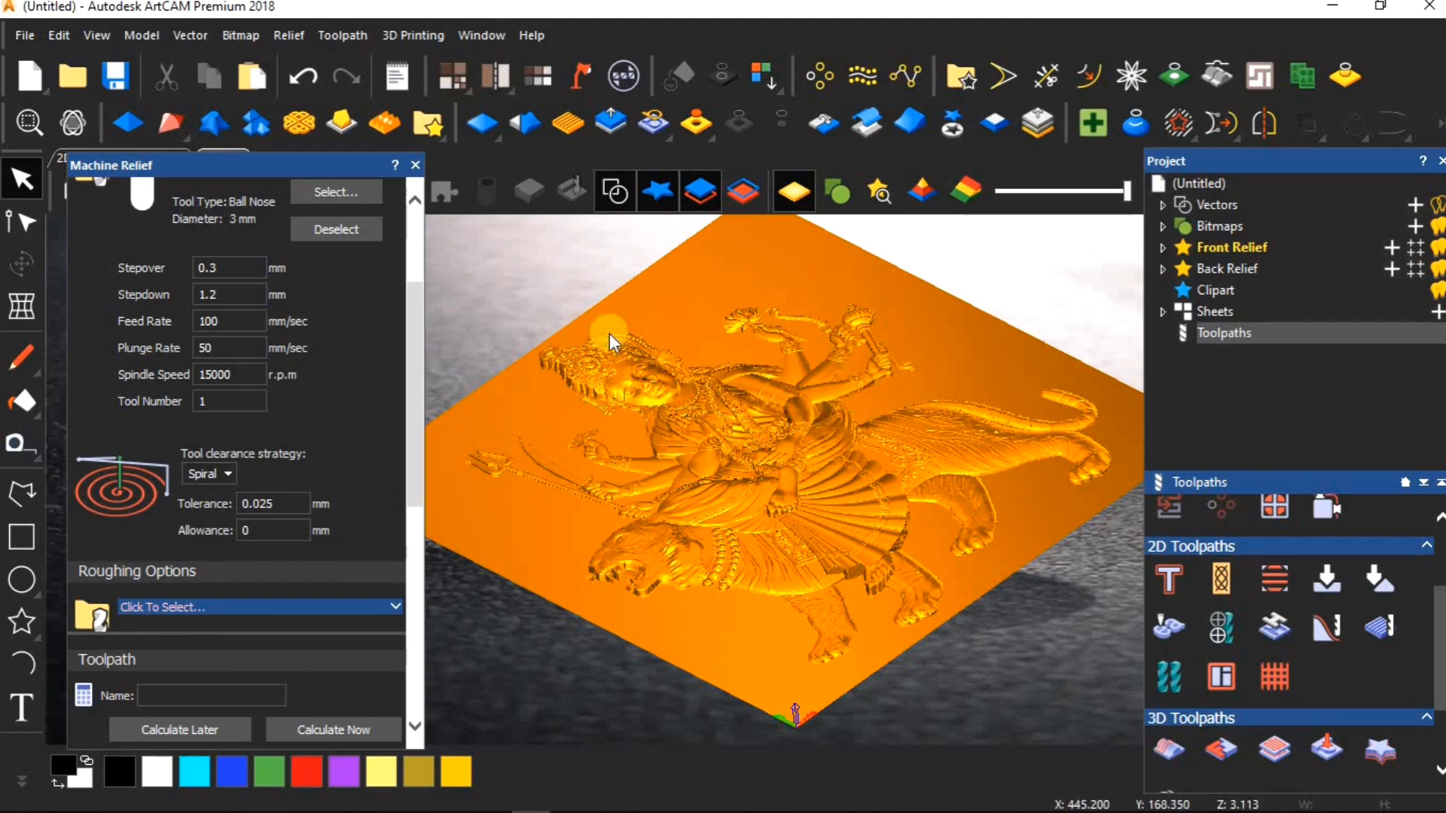
click(231, 472)
click(214, 494)
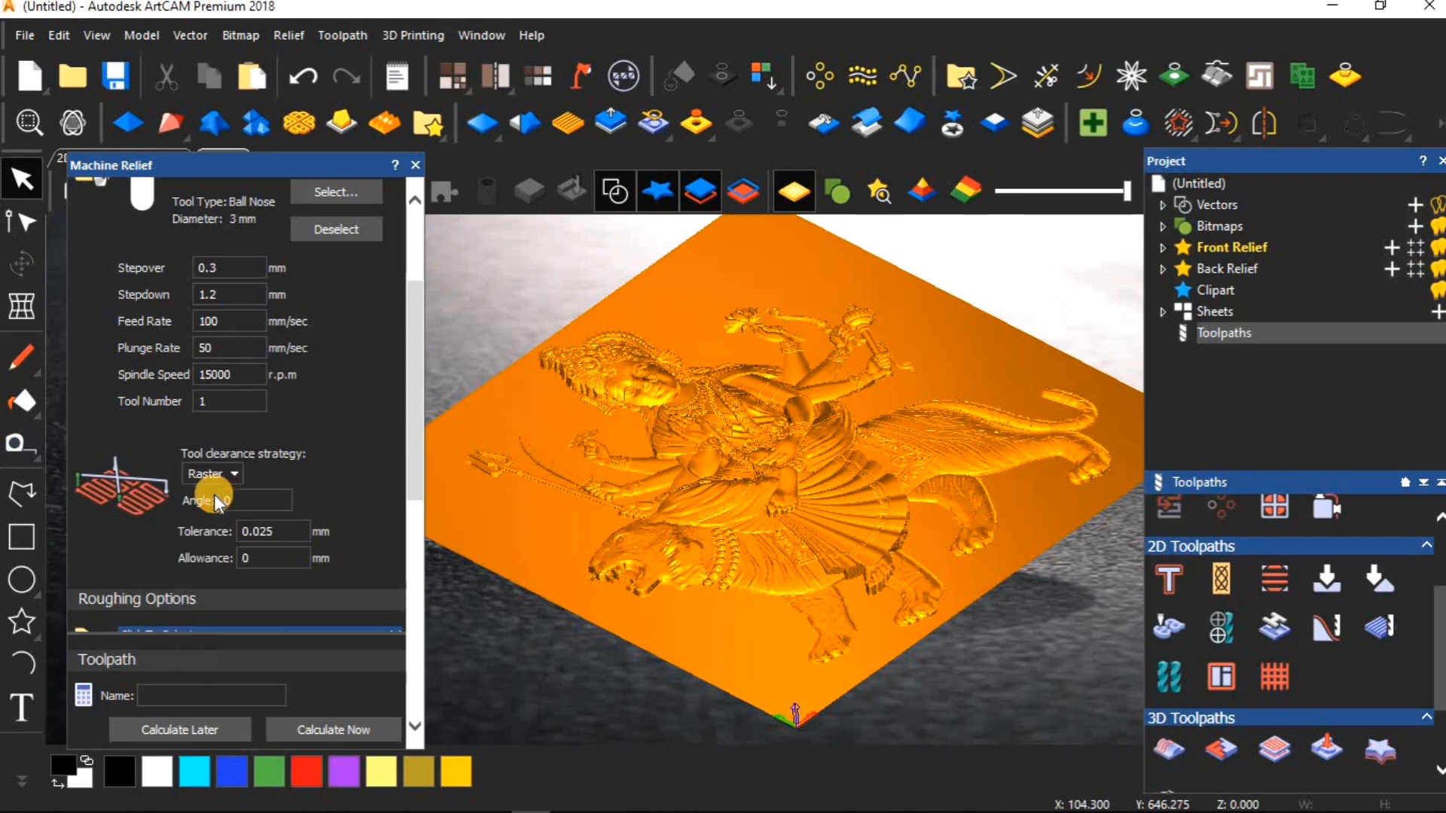
Set the finishing pass's raster angle to 45.
click(251, 500)
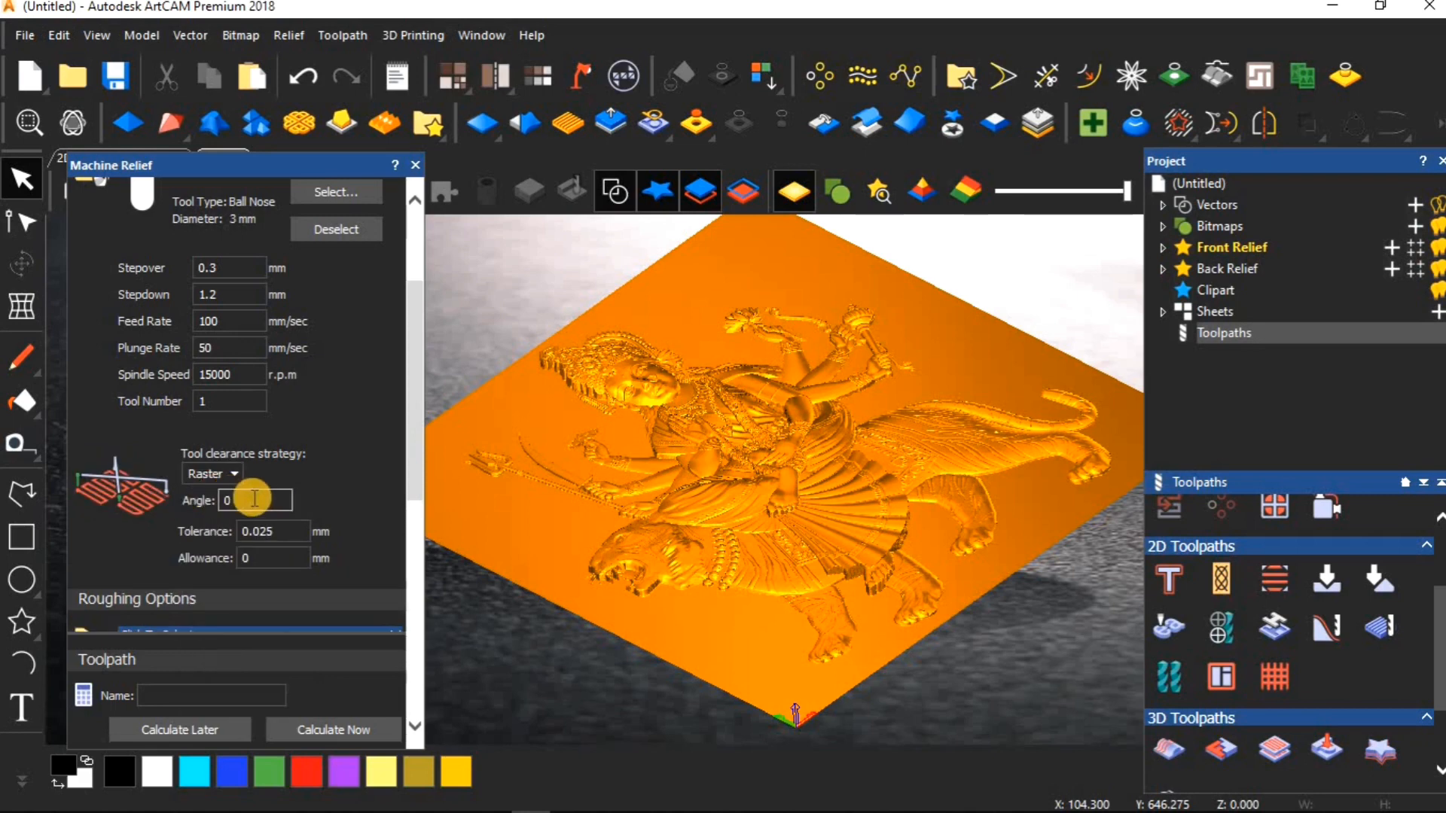
text(45)
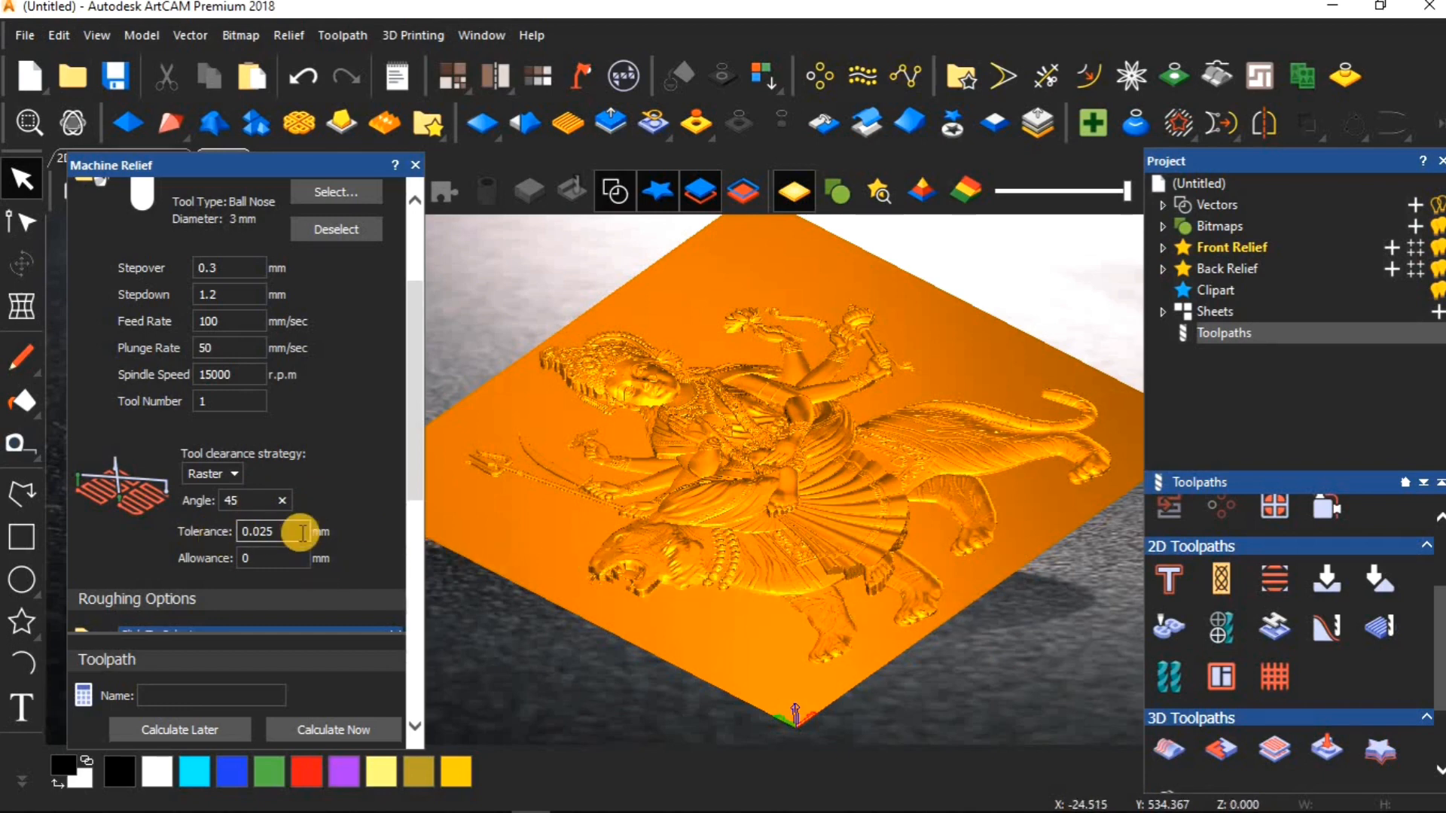
Choose the End Mill 6 mm from the metric aluminum Roughing and 2D Finishing group as the roughing tool and expand its parameters.
scroll(300, 532, down, 3)
scroll(297, 527, down, 2)
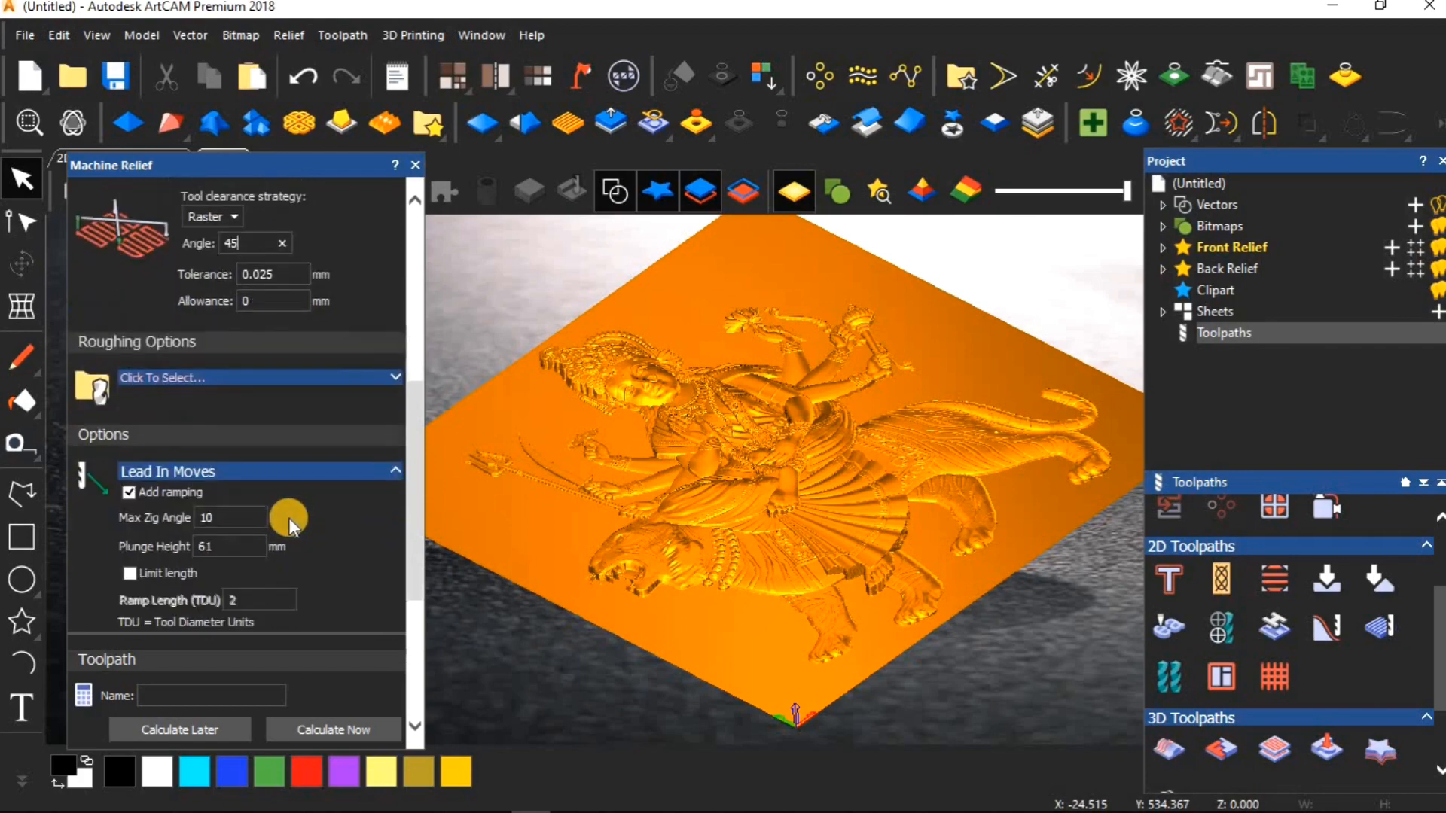
scroll(288, 517, down, 2)
scroll(288, 517, up, 4)
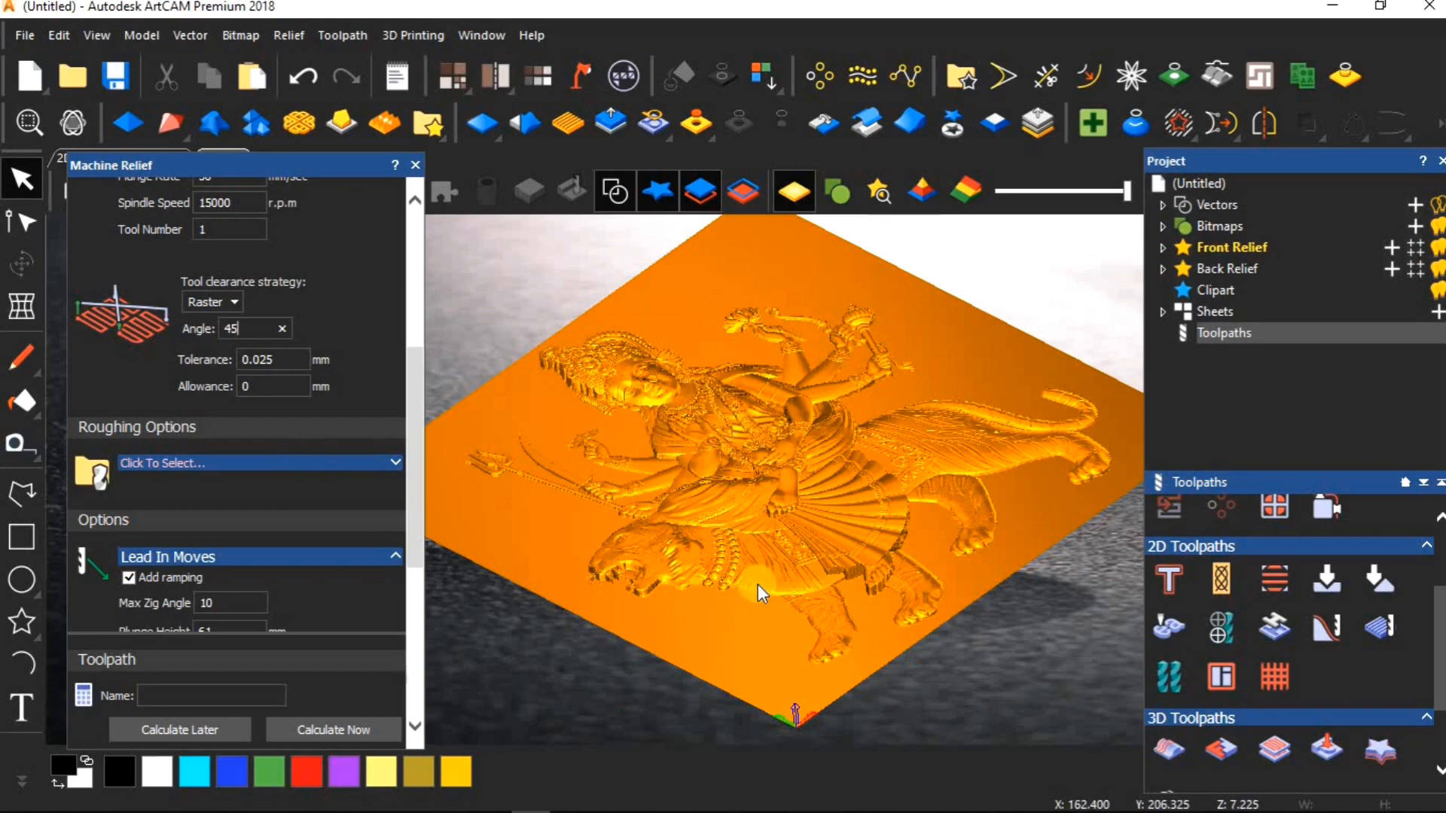
drag(782, 544, 764, 489)
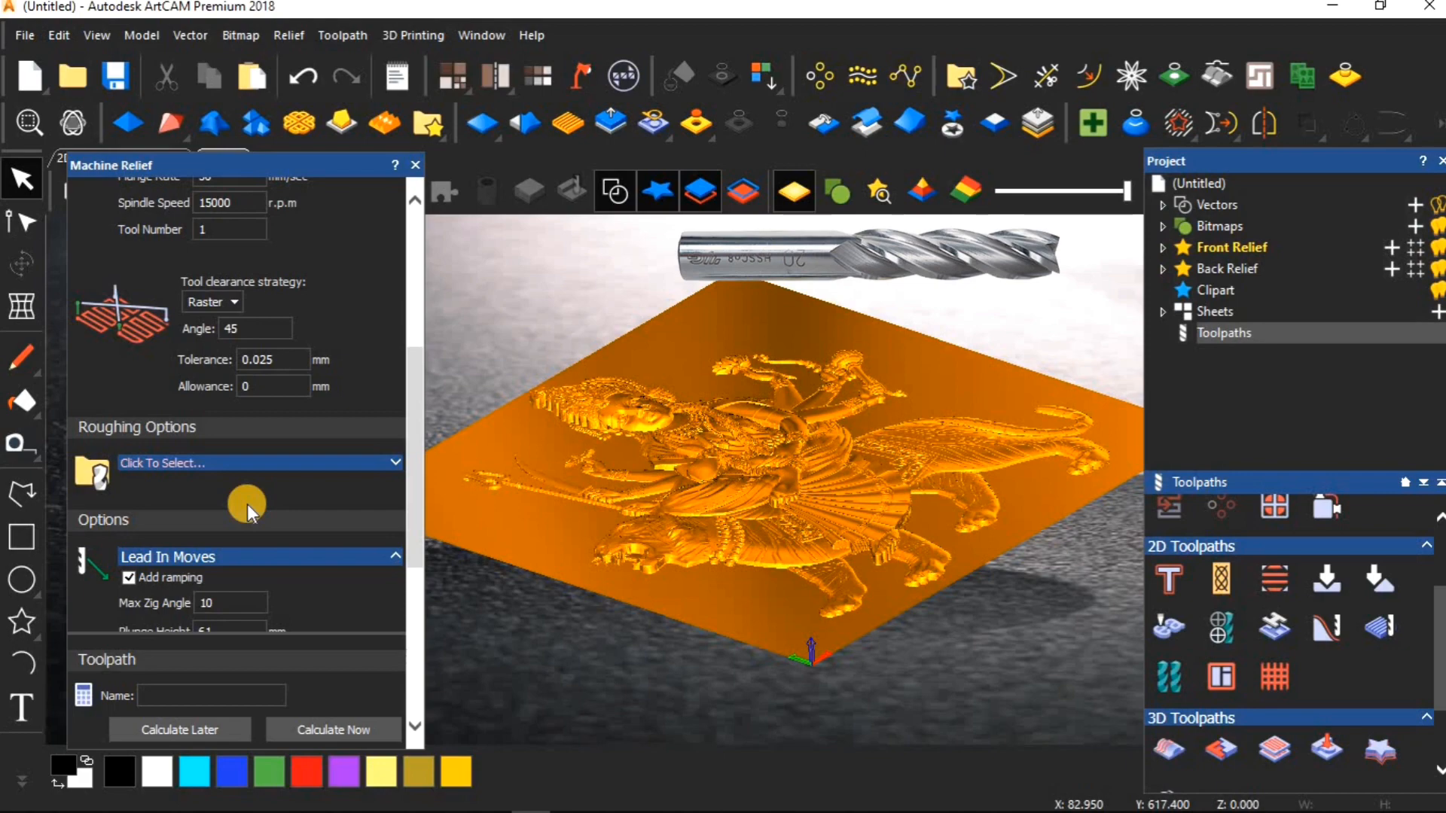
click(354, 463)
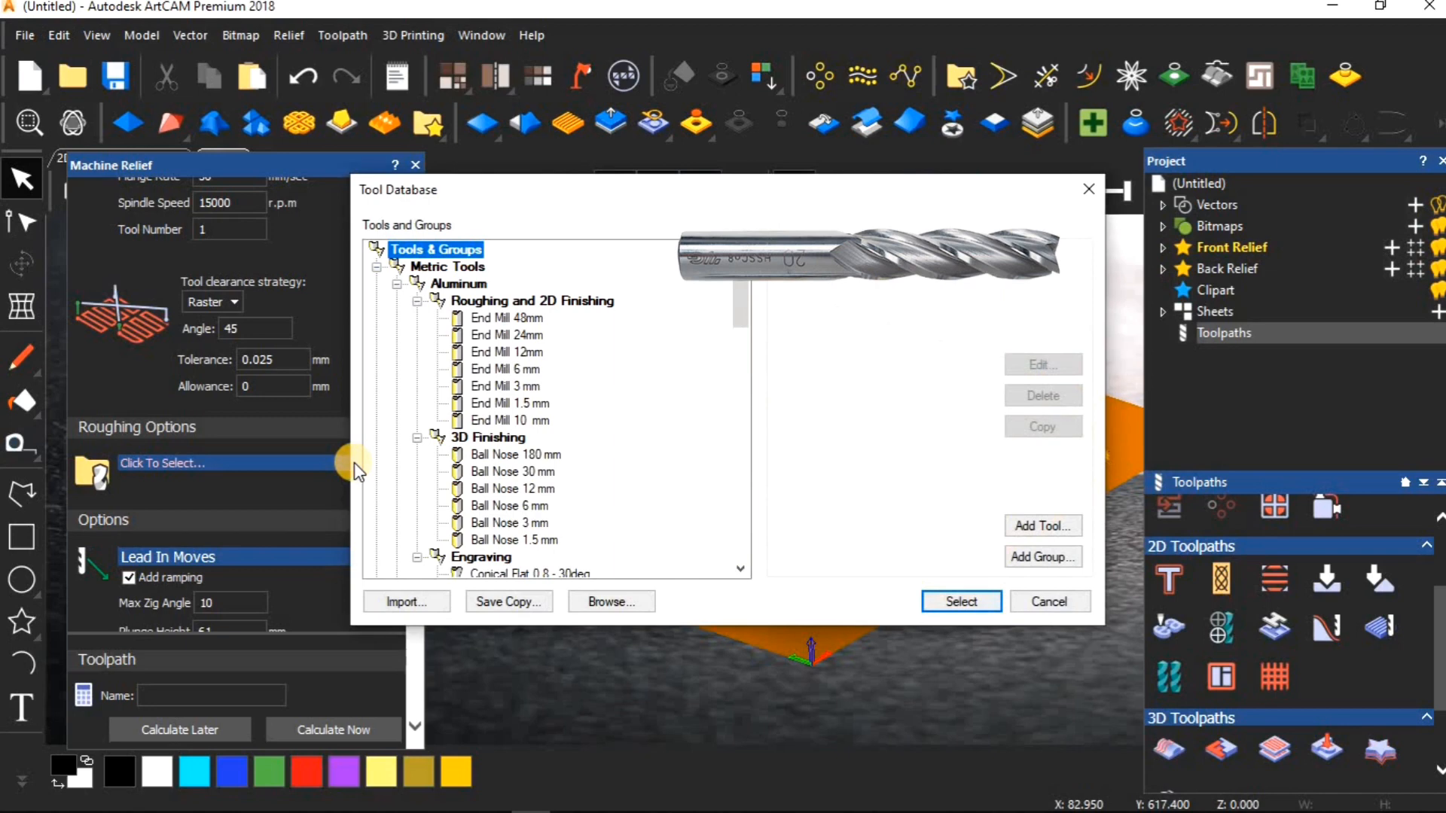
click(506, 369)
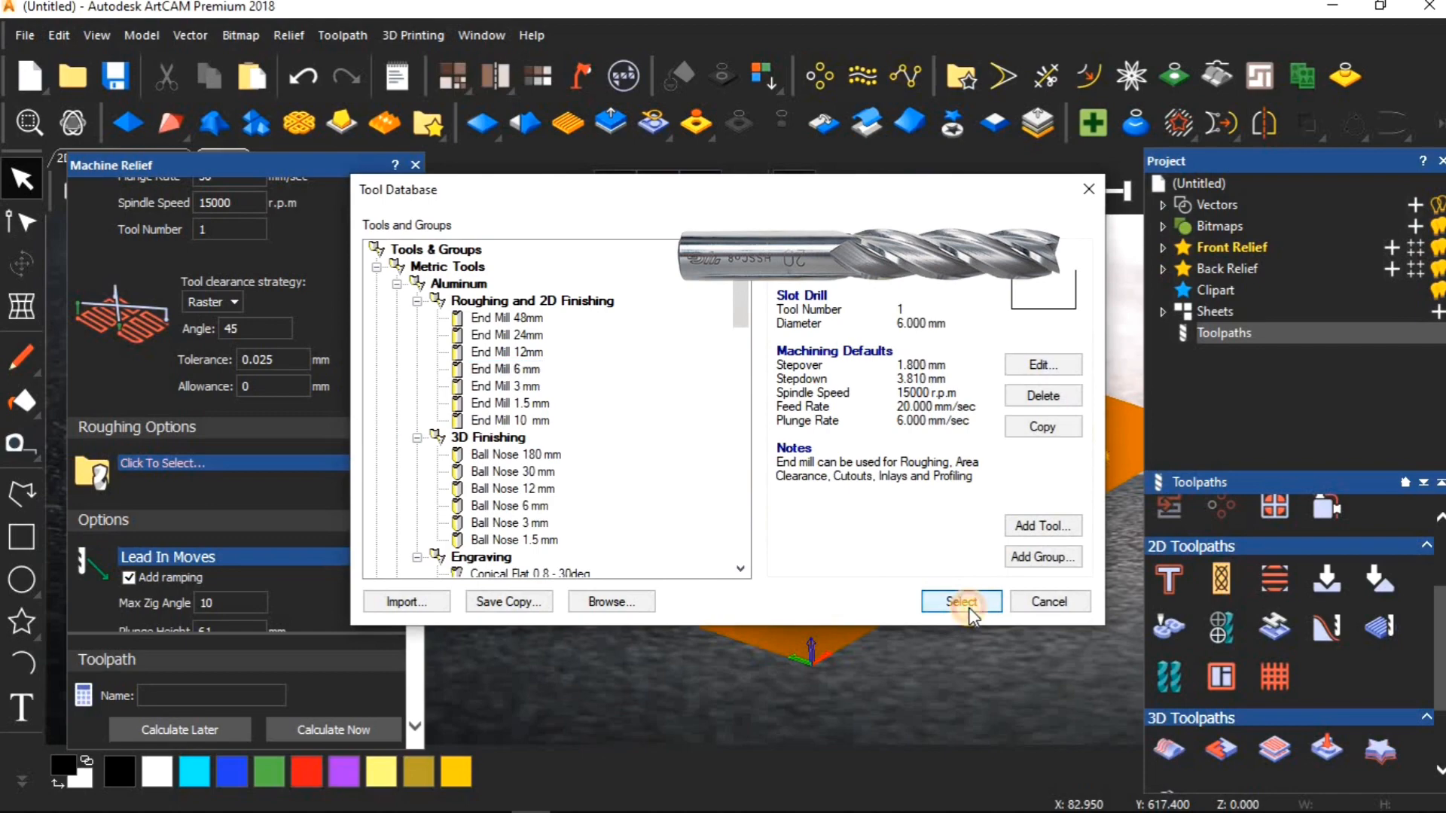
click(961, 601)
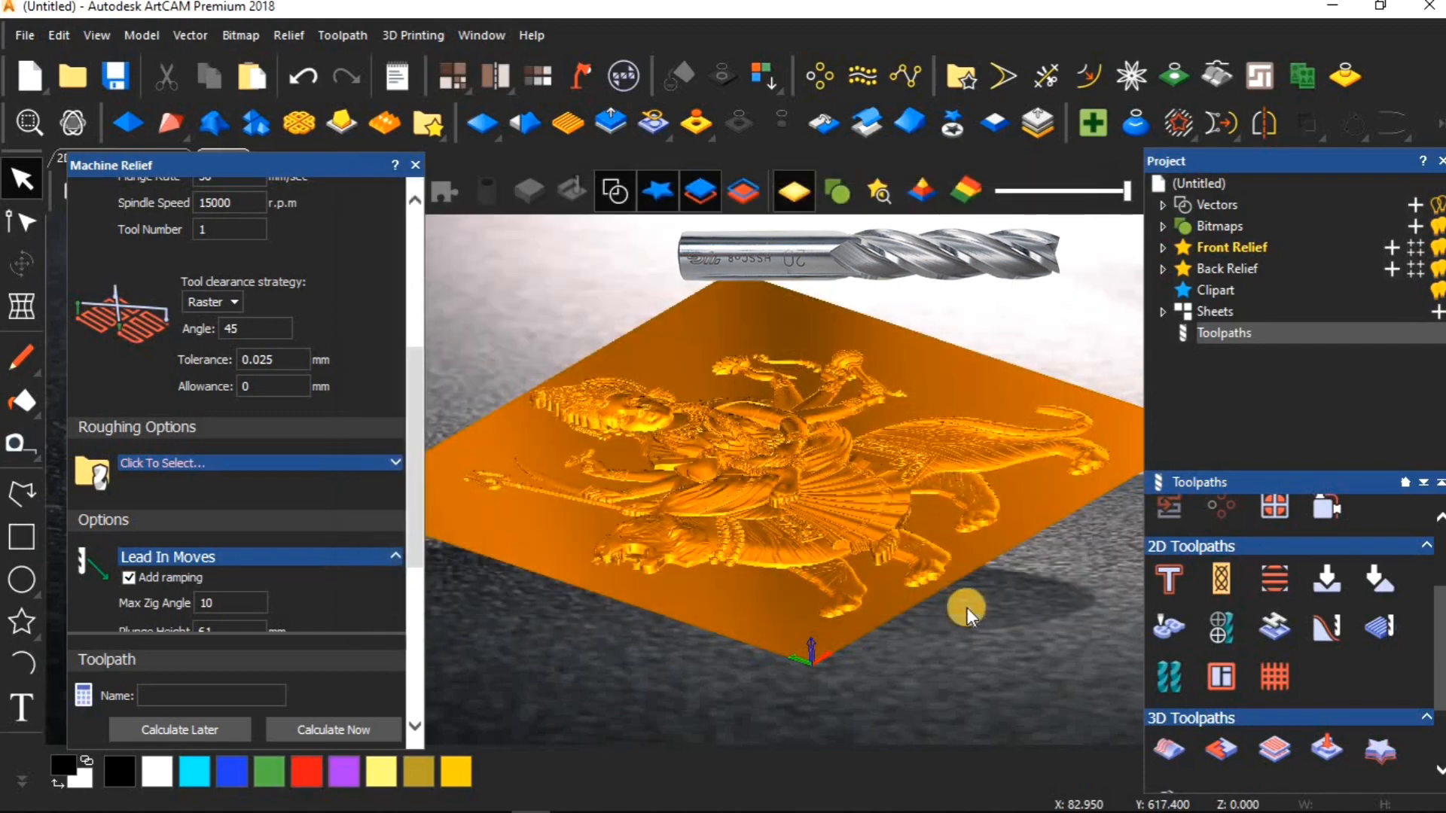
click(397, 462)
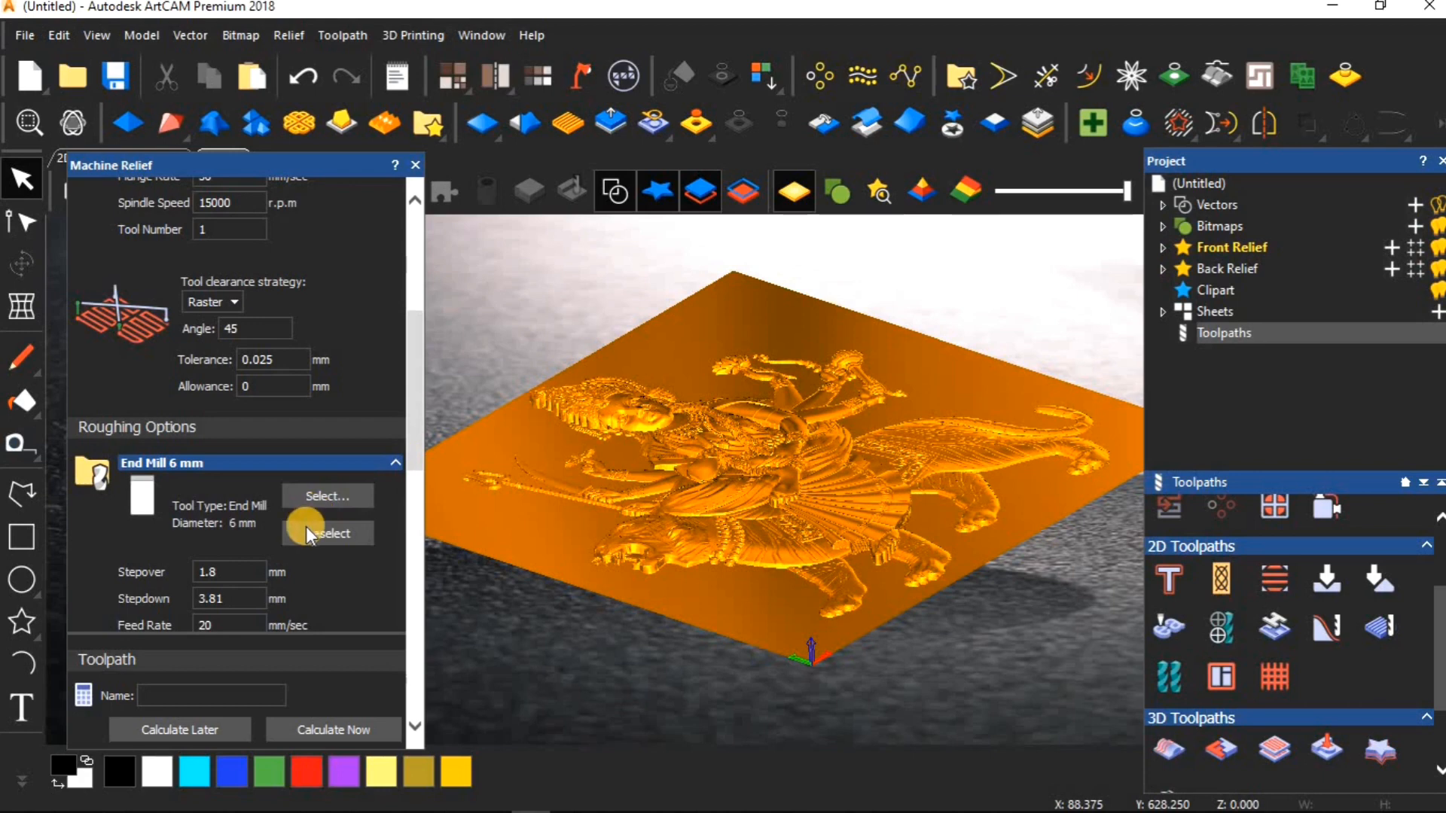
Set the roughing tool's stepover to 2.6 mm.
scroll(306, 527, down, 3)
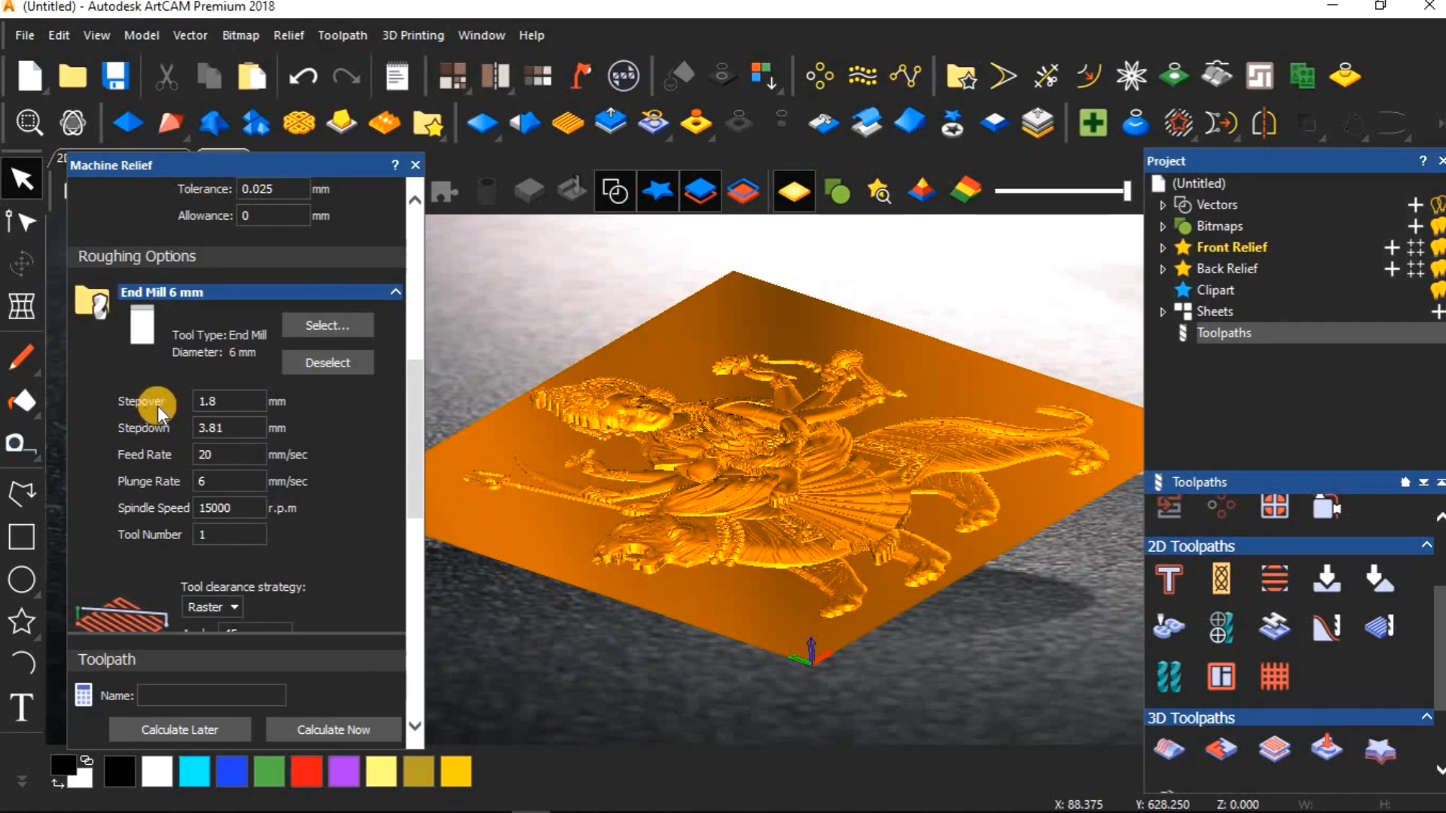
click(213, 399)
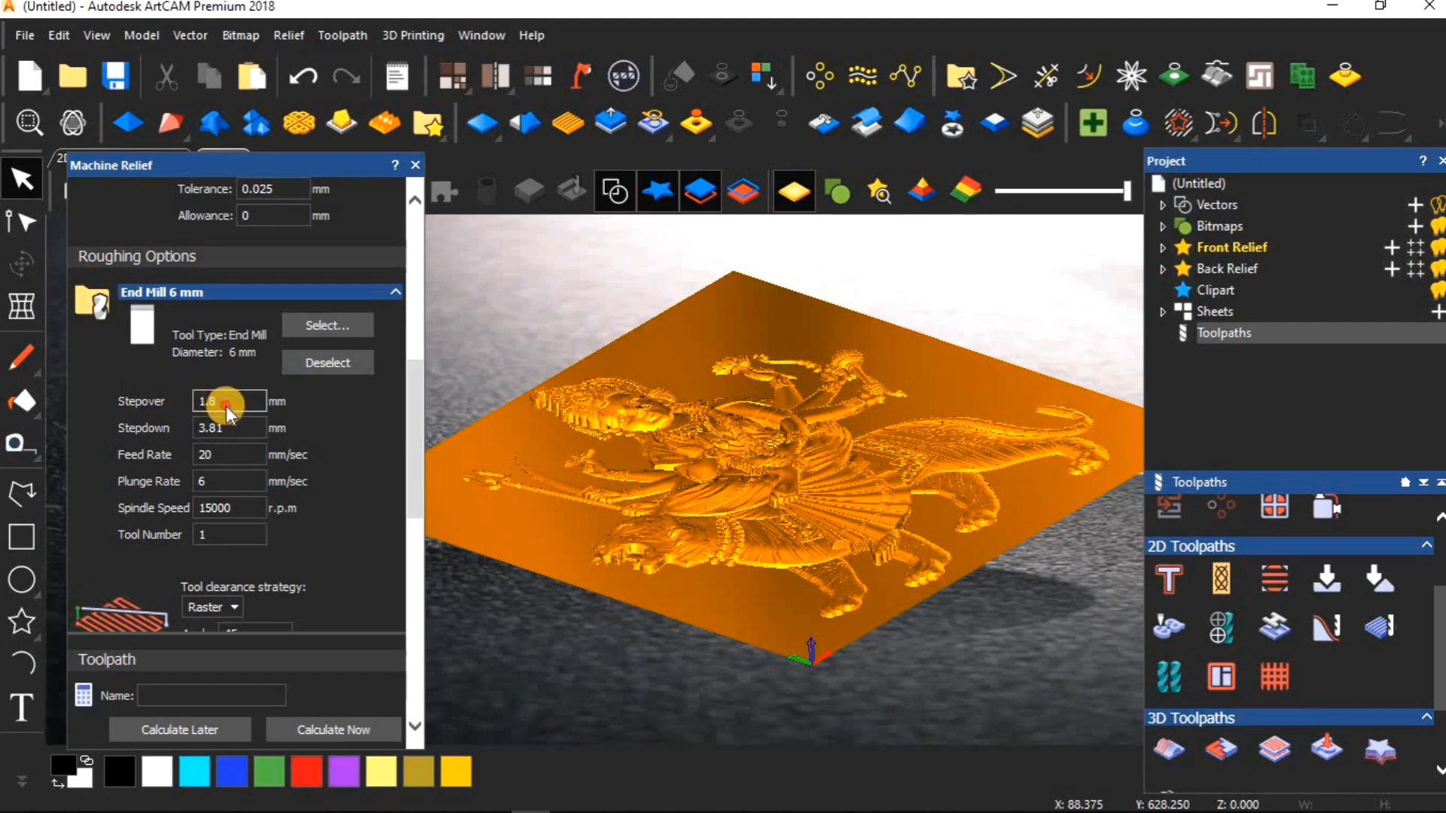
click(228, 405)
key(BackSpace)
key(BackSpace)
key(BackSpace)
text(40)
key(BackSpace)
key(BackSpace)
text(2.6)
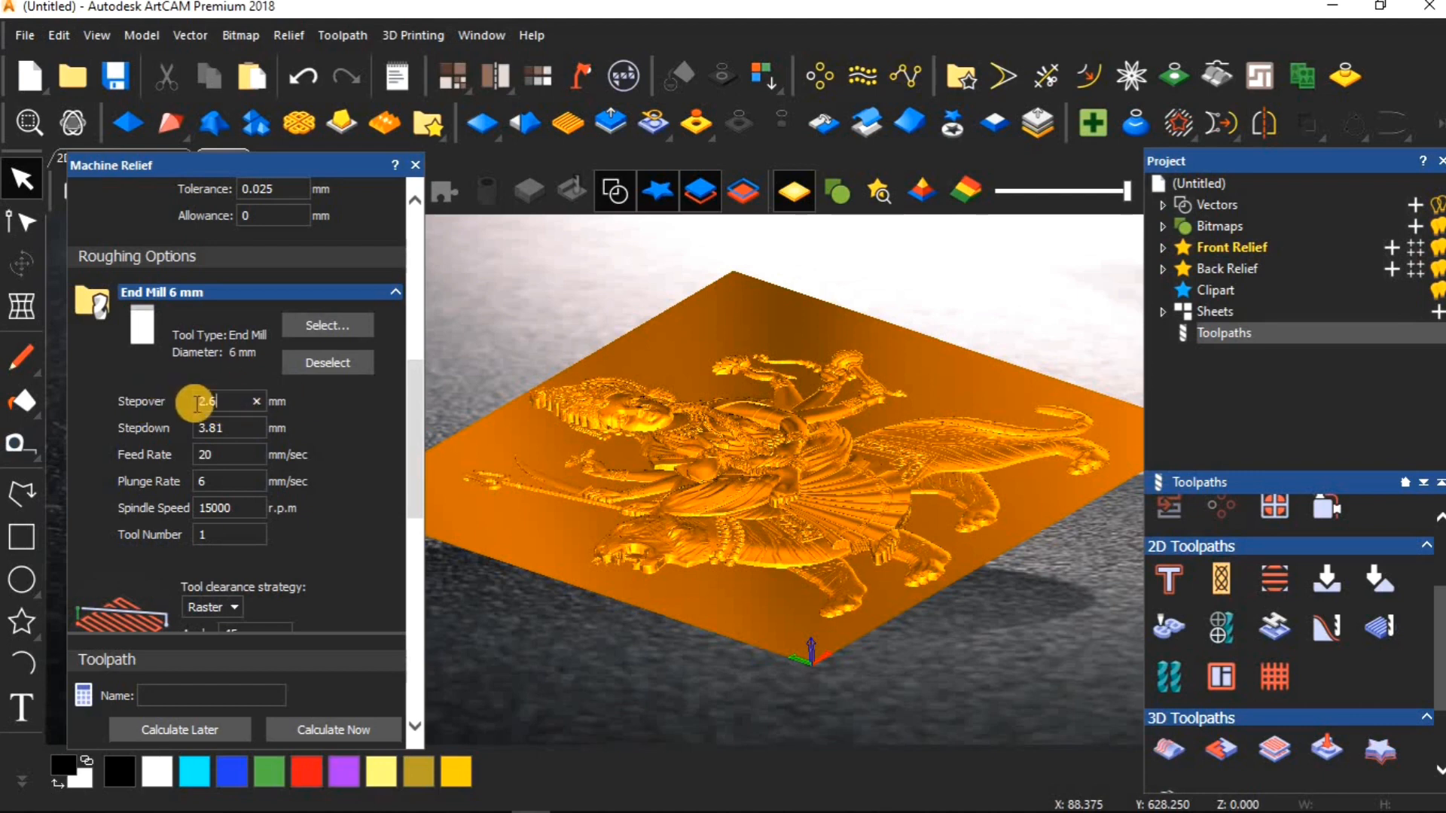
Set the roughing tool's stepdown to 5 mm.
click(232, 423)
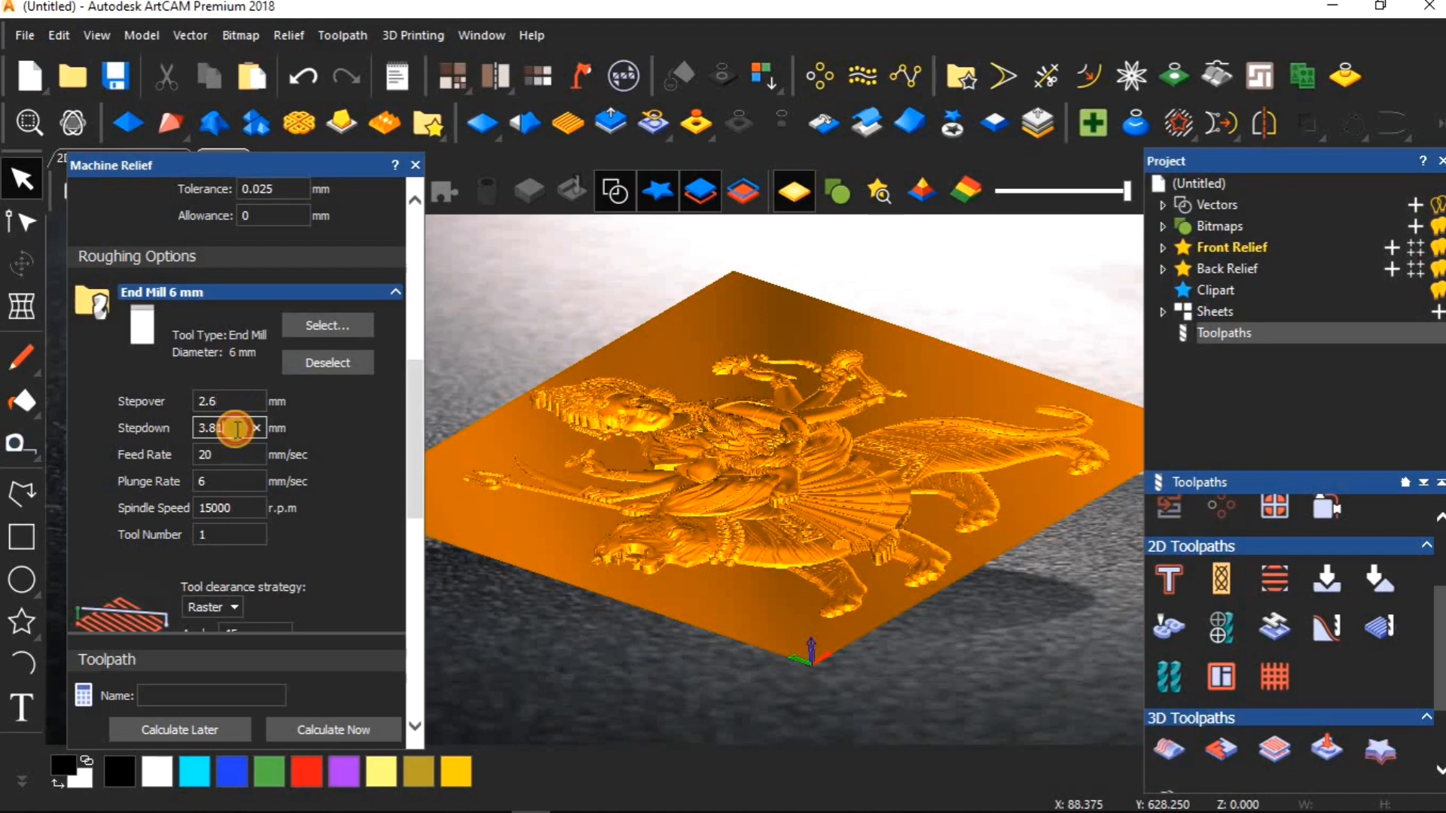
key(BackSpace)
key(BackSpace)
key(BackSpace)
key(BackSpace)
text(5)
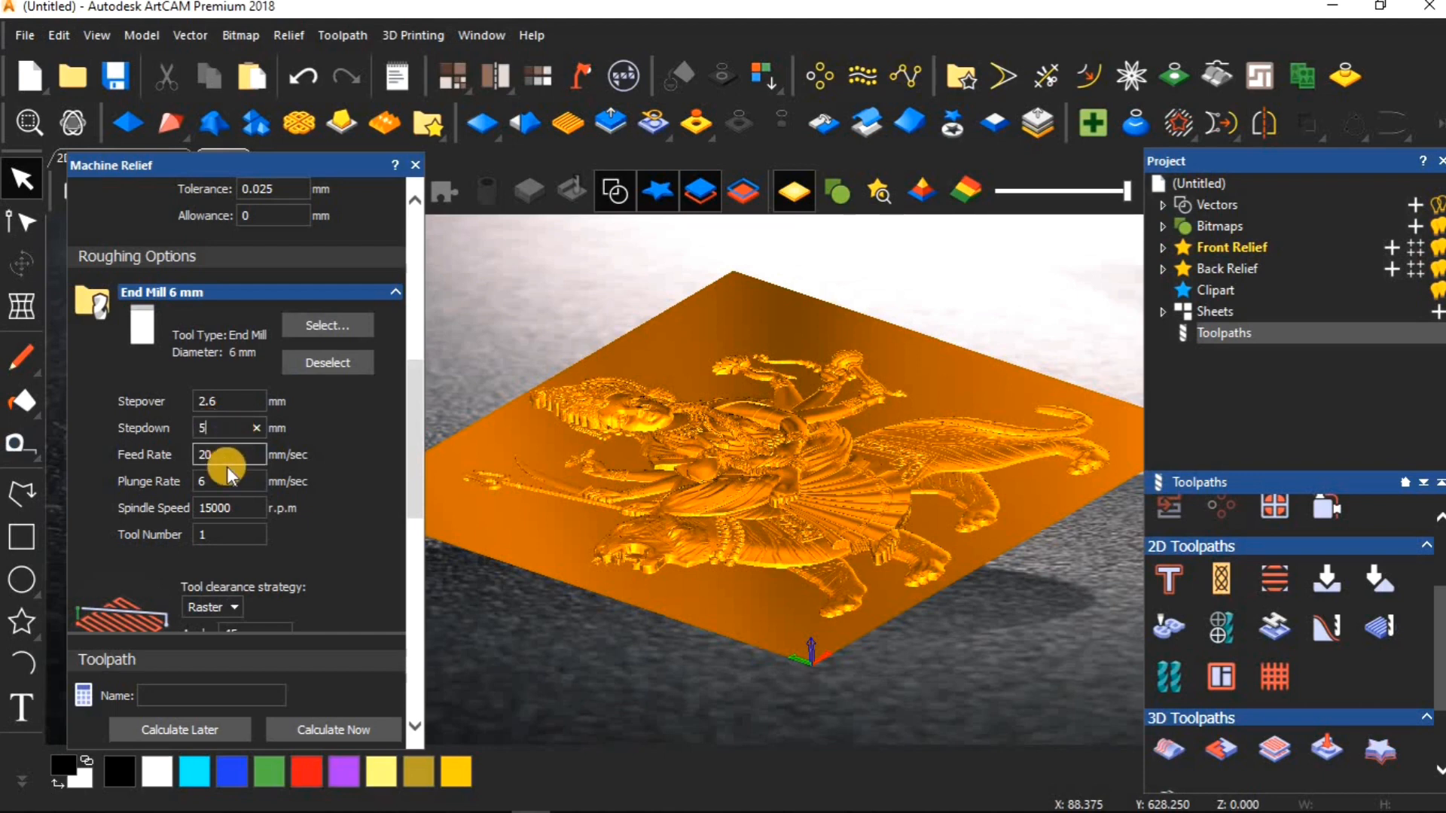
Set the roughing tool's feed rate to 100 mm/sec and its plunge rate to 50 mm/sec.
click(230, 452)
key(BackSpace)
key(BackSpace)
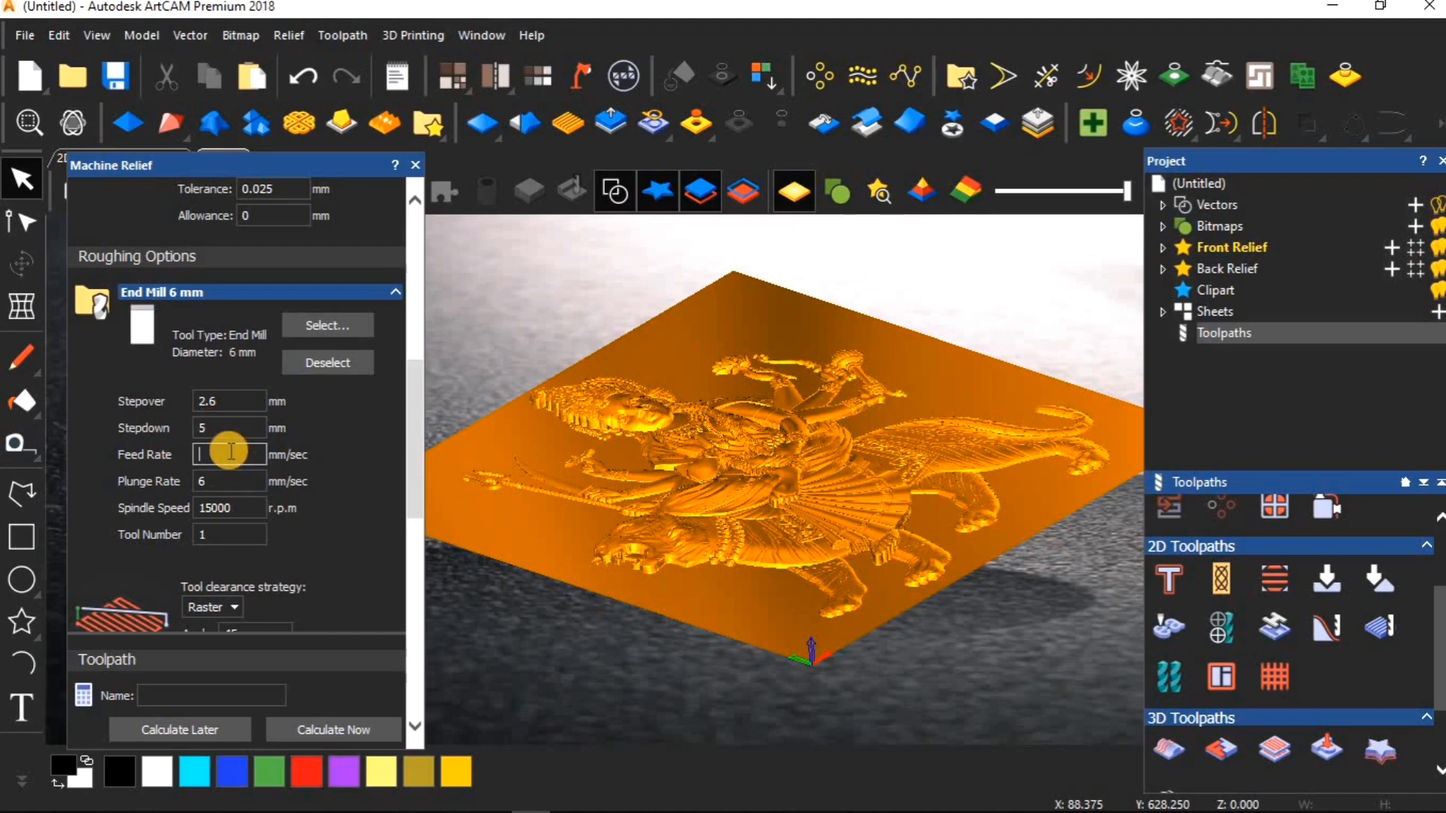
text(100)
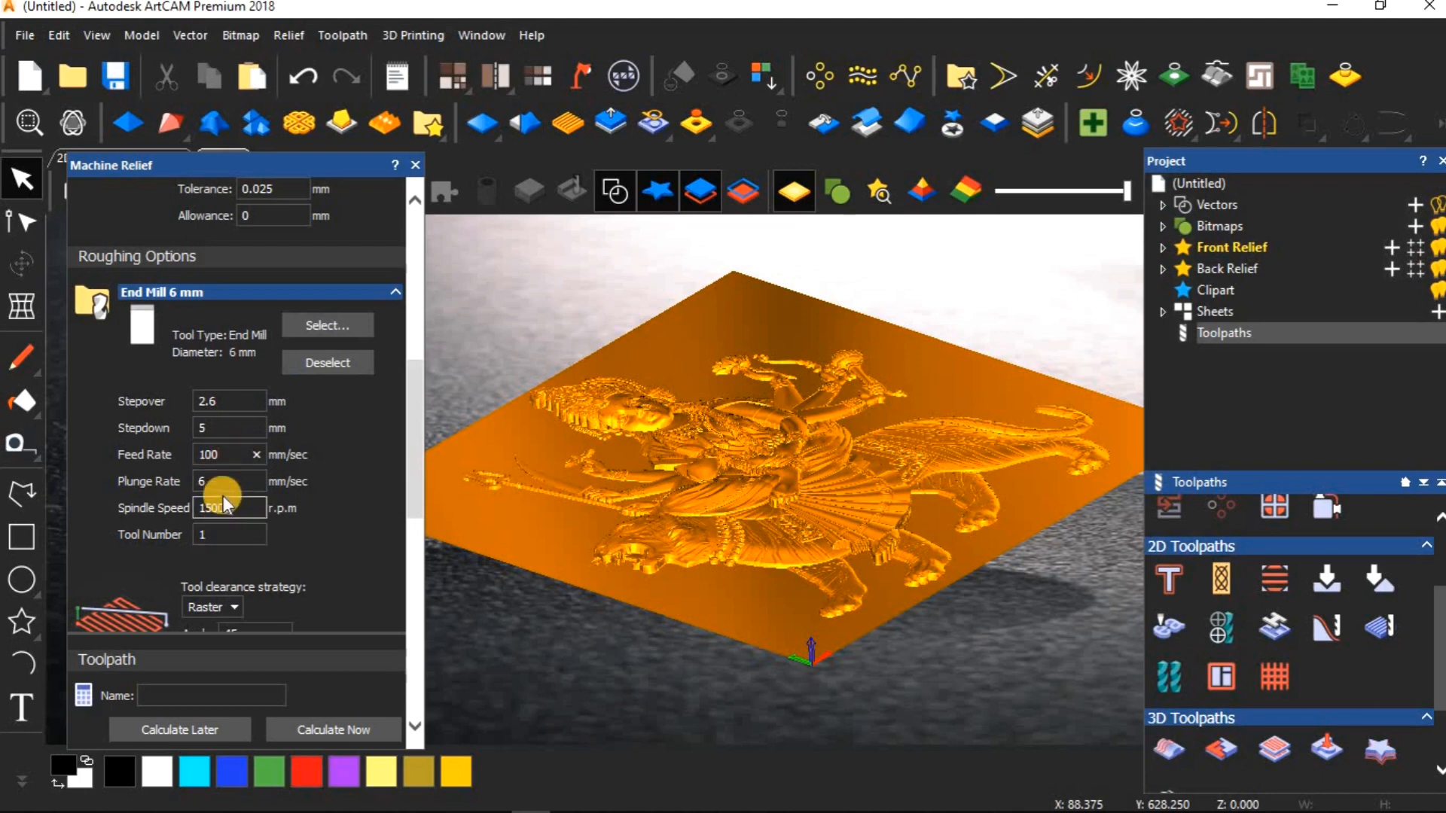
click(223, 483)
key(BackSpace)
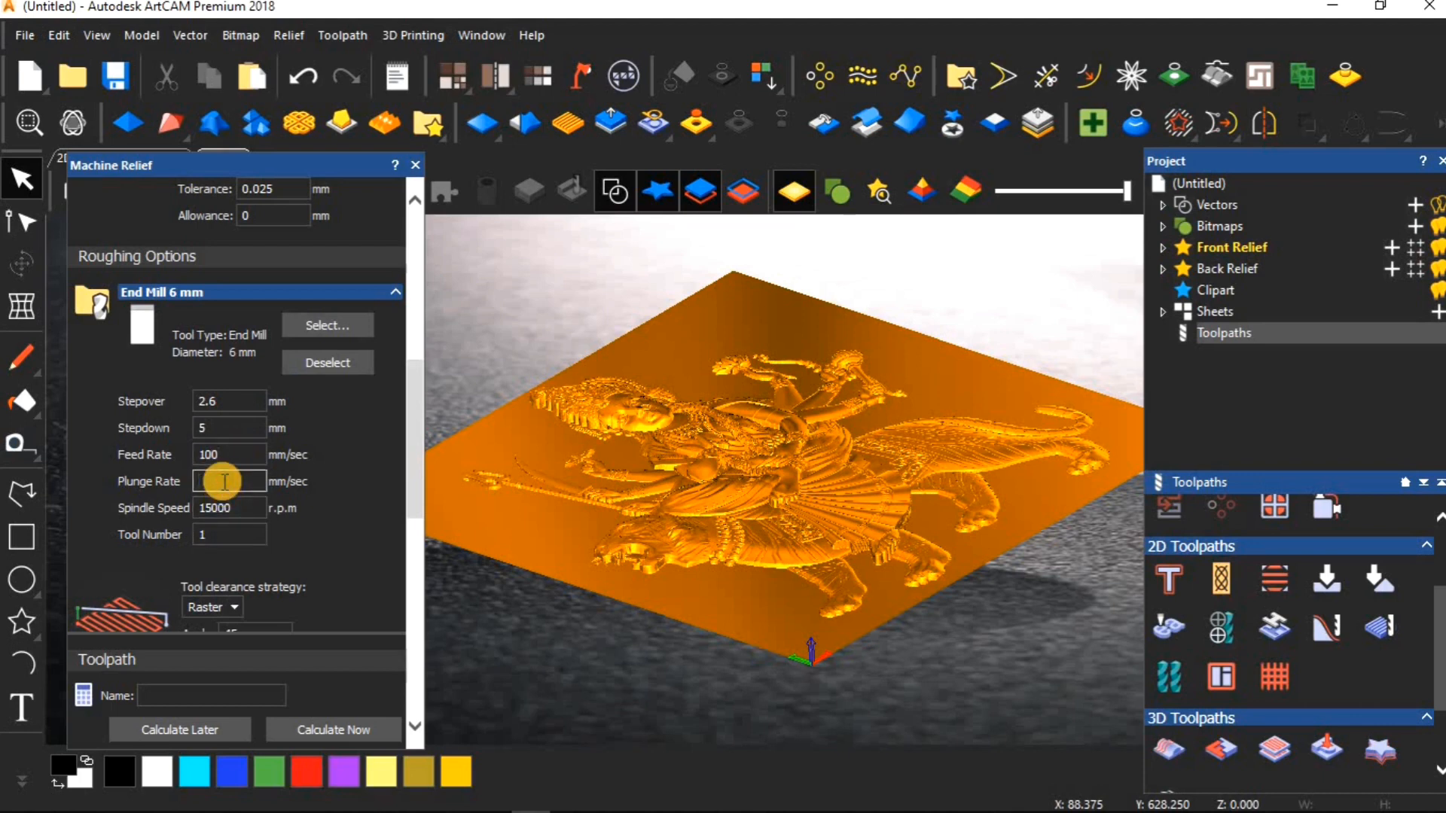
text(500)
Define the material for the toolpath with a thickness of 30 mm.
scroll(250, 593, down, 3)
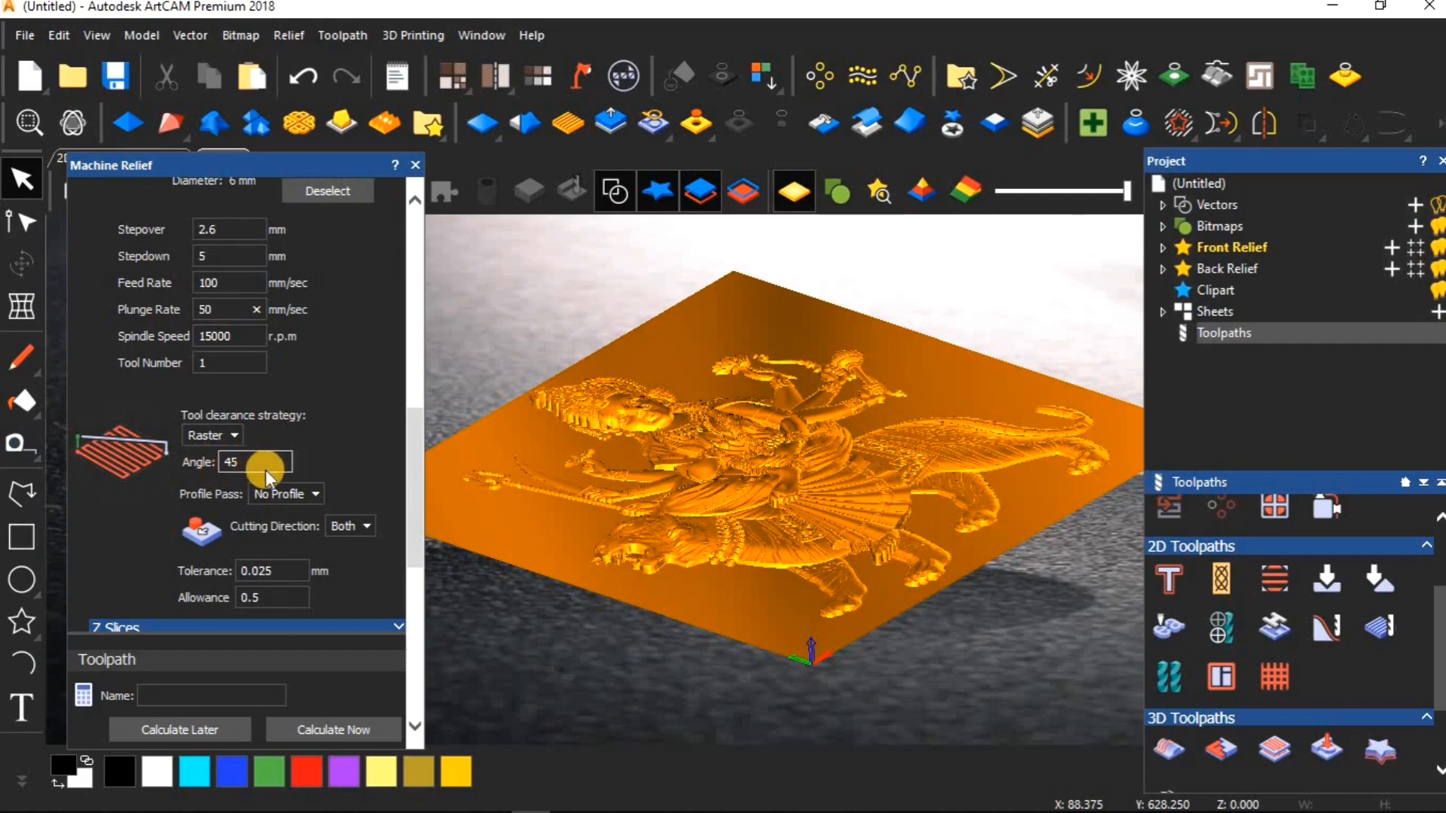
scroll(265, 470, down, 10)
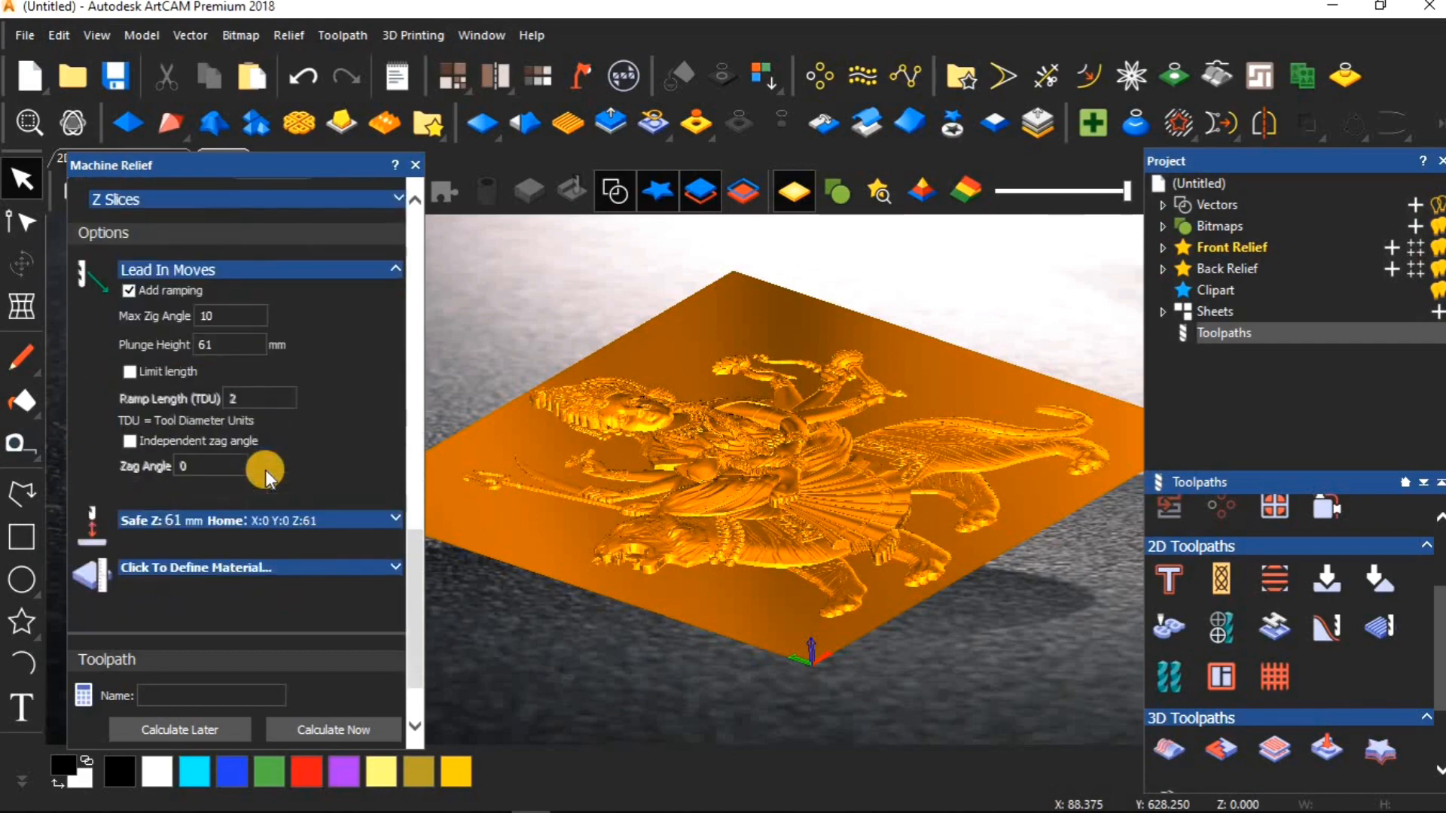
scroll(265, 469, down, 3)
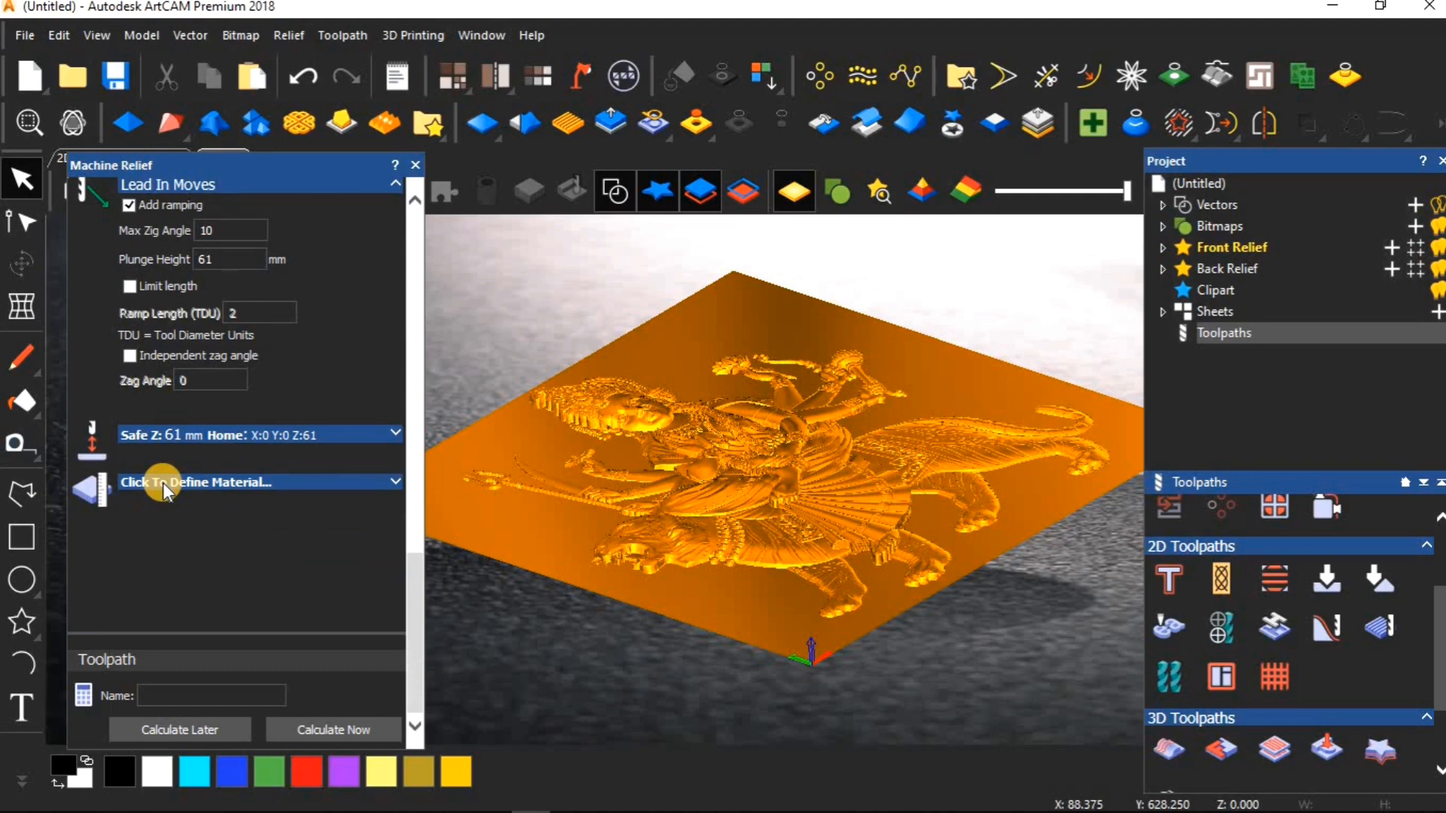
click(163, 482)
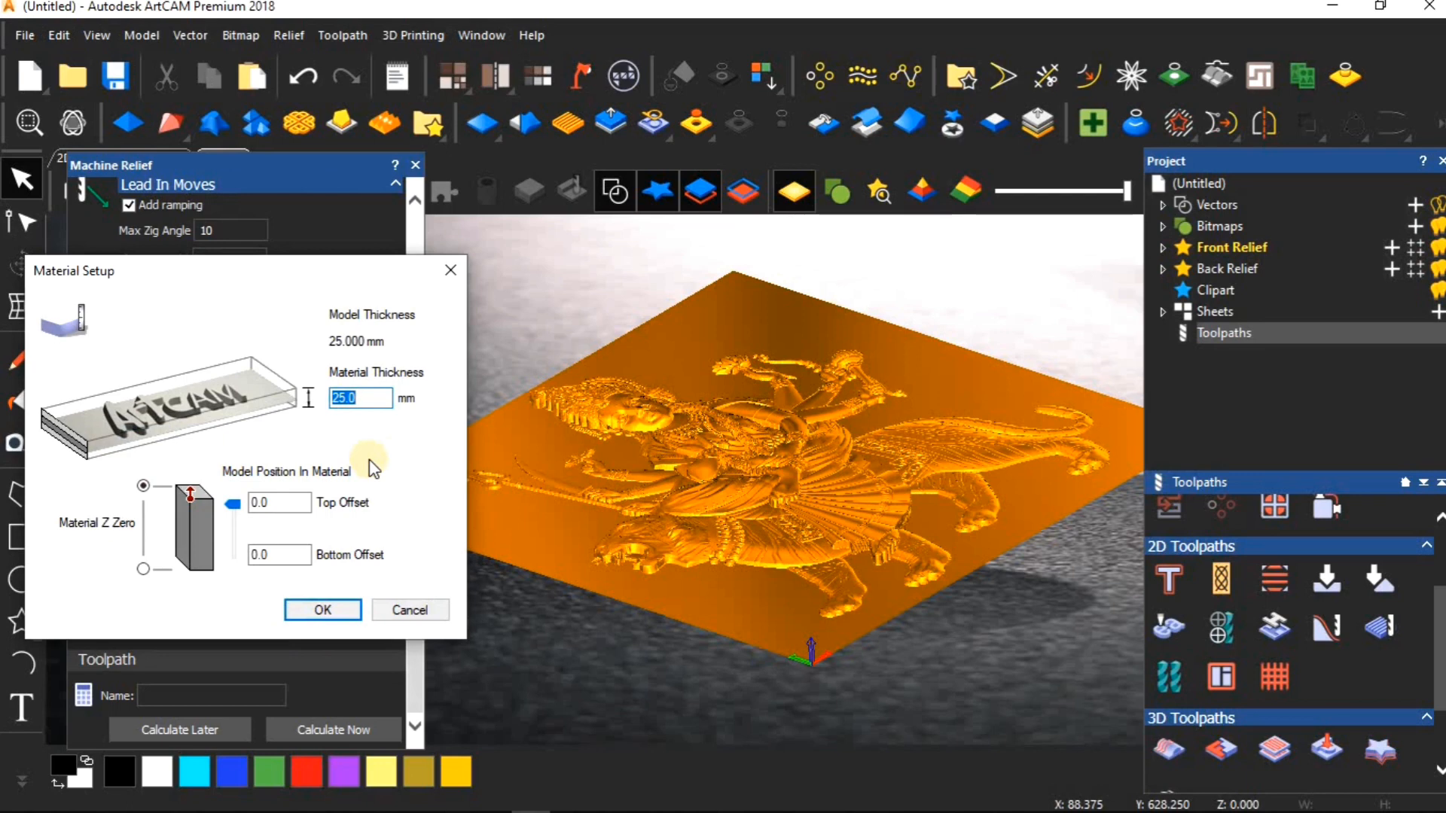
key(BackSpace)
text(30)
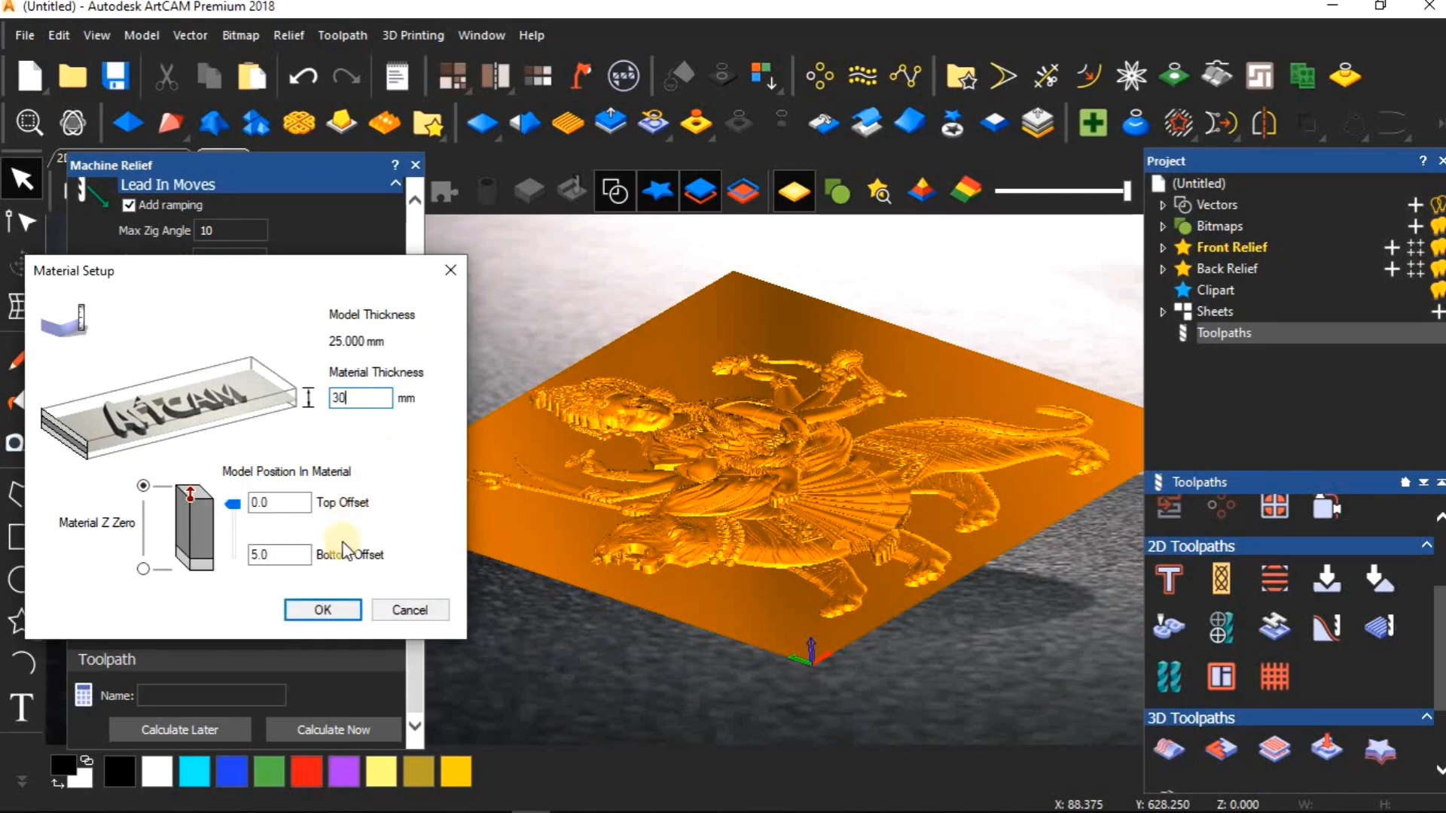
click(326, 610)
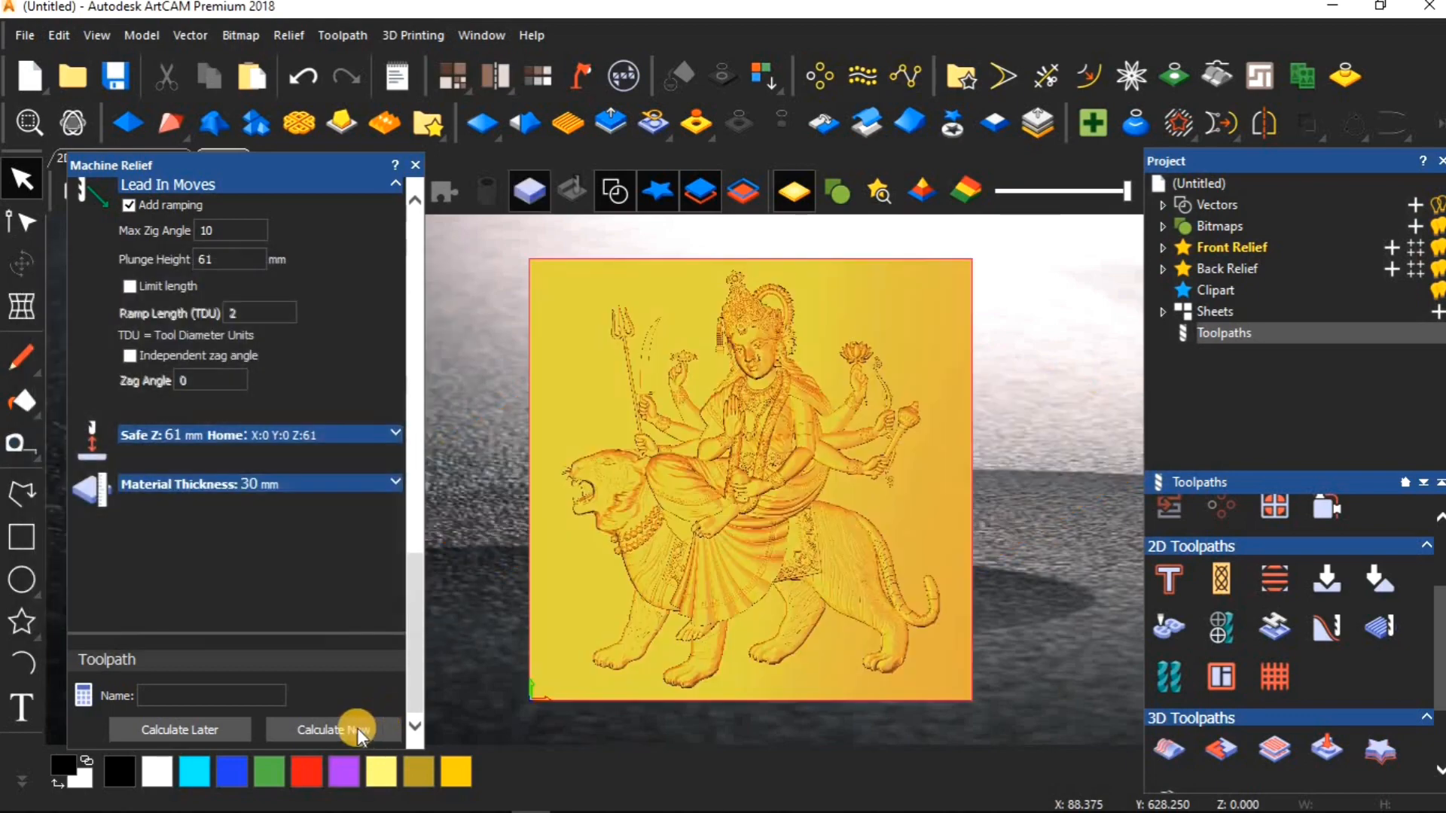
Calculate the Machine Relief toolpath immediately and close its settings.
click(357, 729)
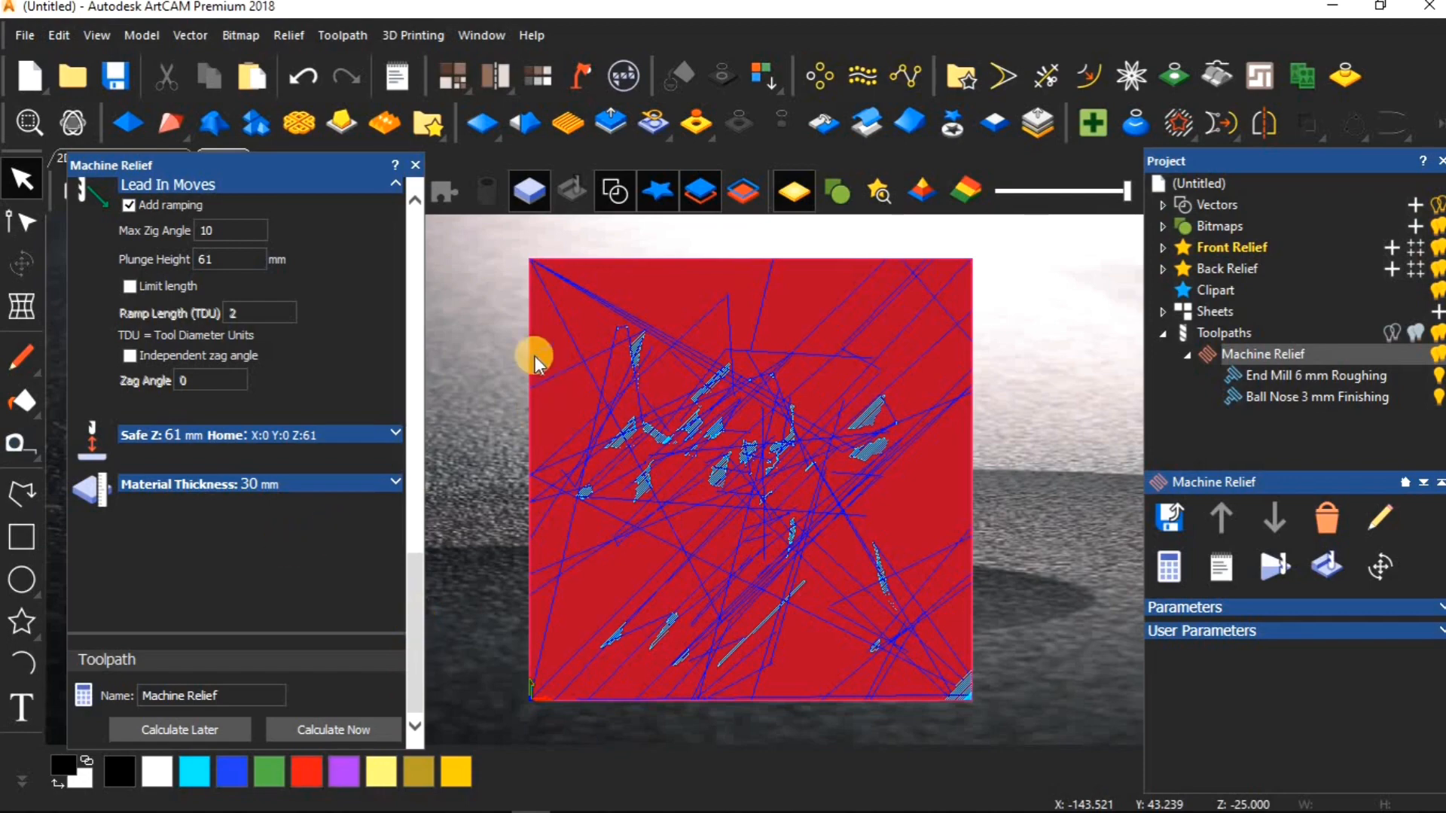
click(415, 164)
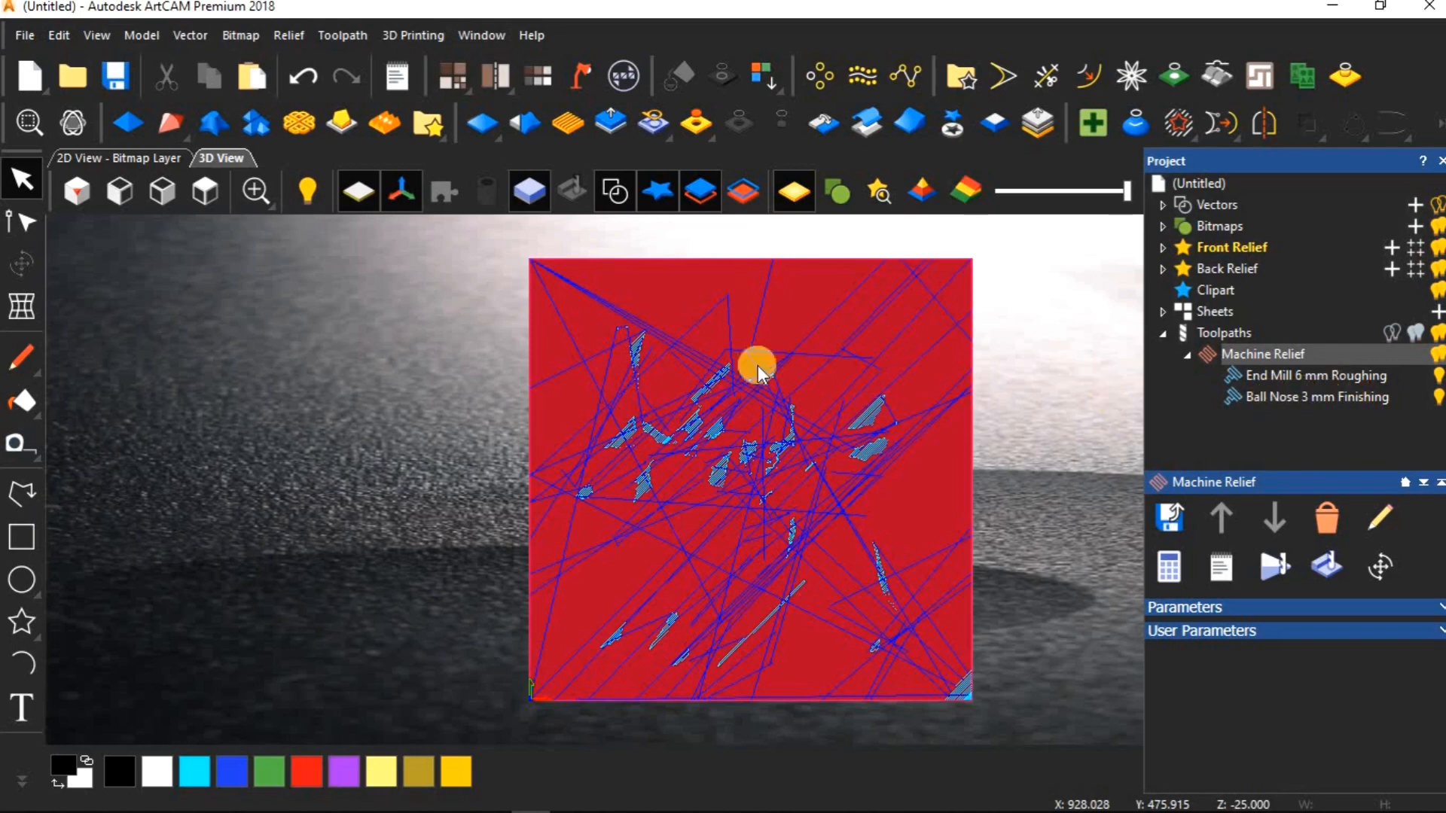
Show the calculated toolpaths in an isometric view and simulate the Machine Relief toolpath.
click(74, 187)
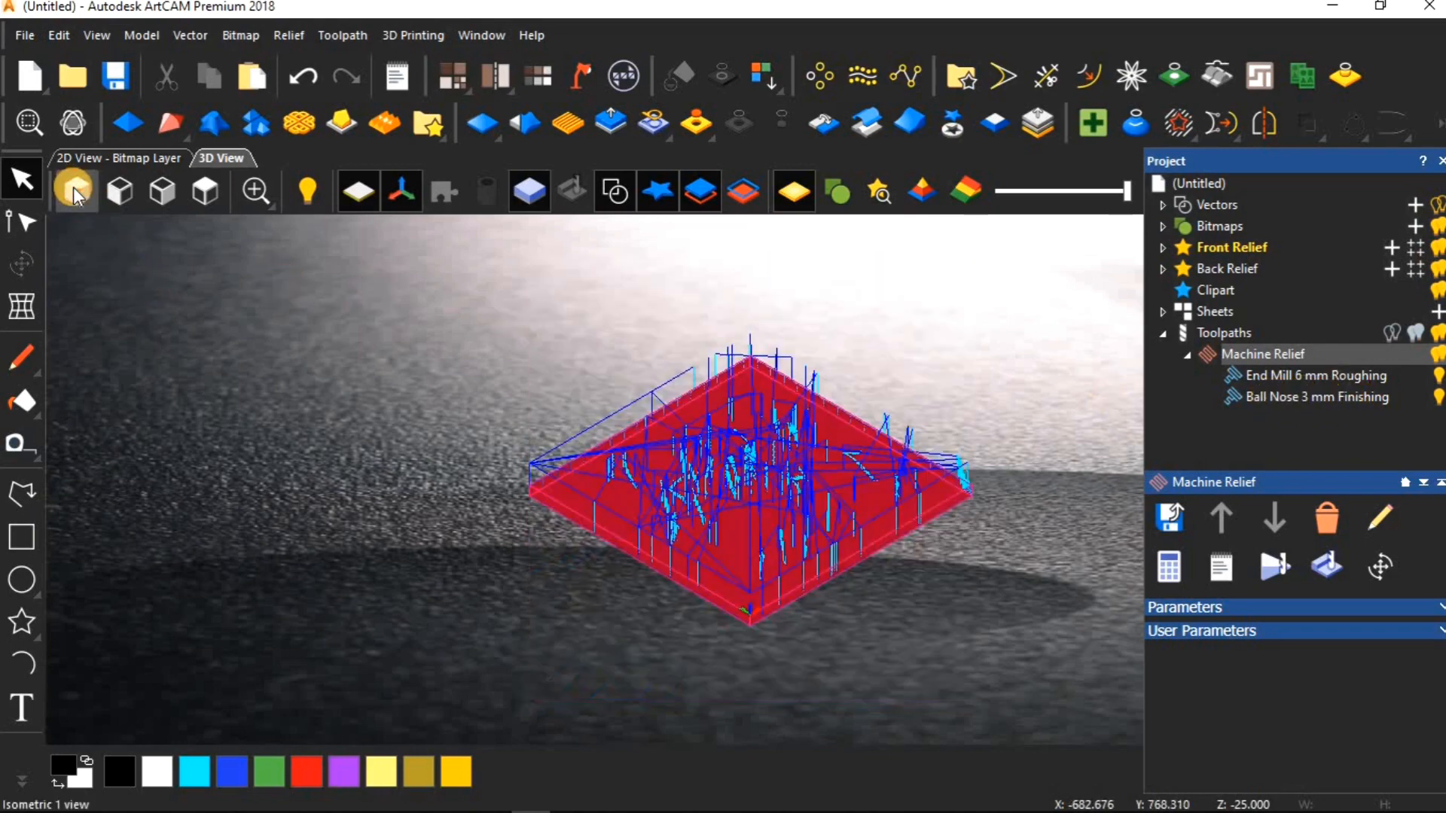
scroll(761, 499, up, 5)
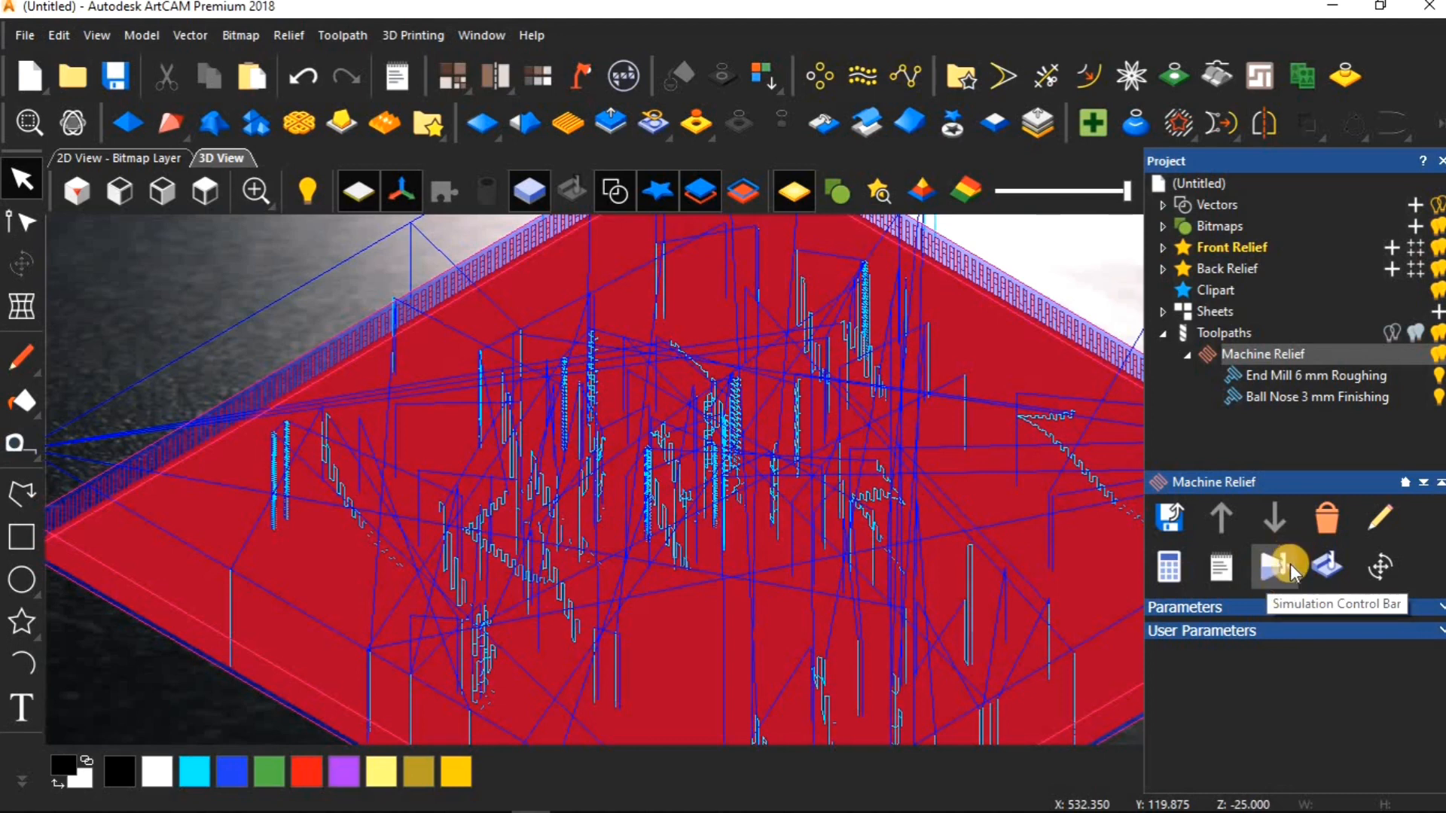
click(1333, 560)
click(1312, 663)
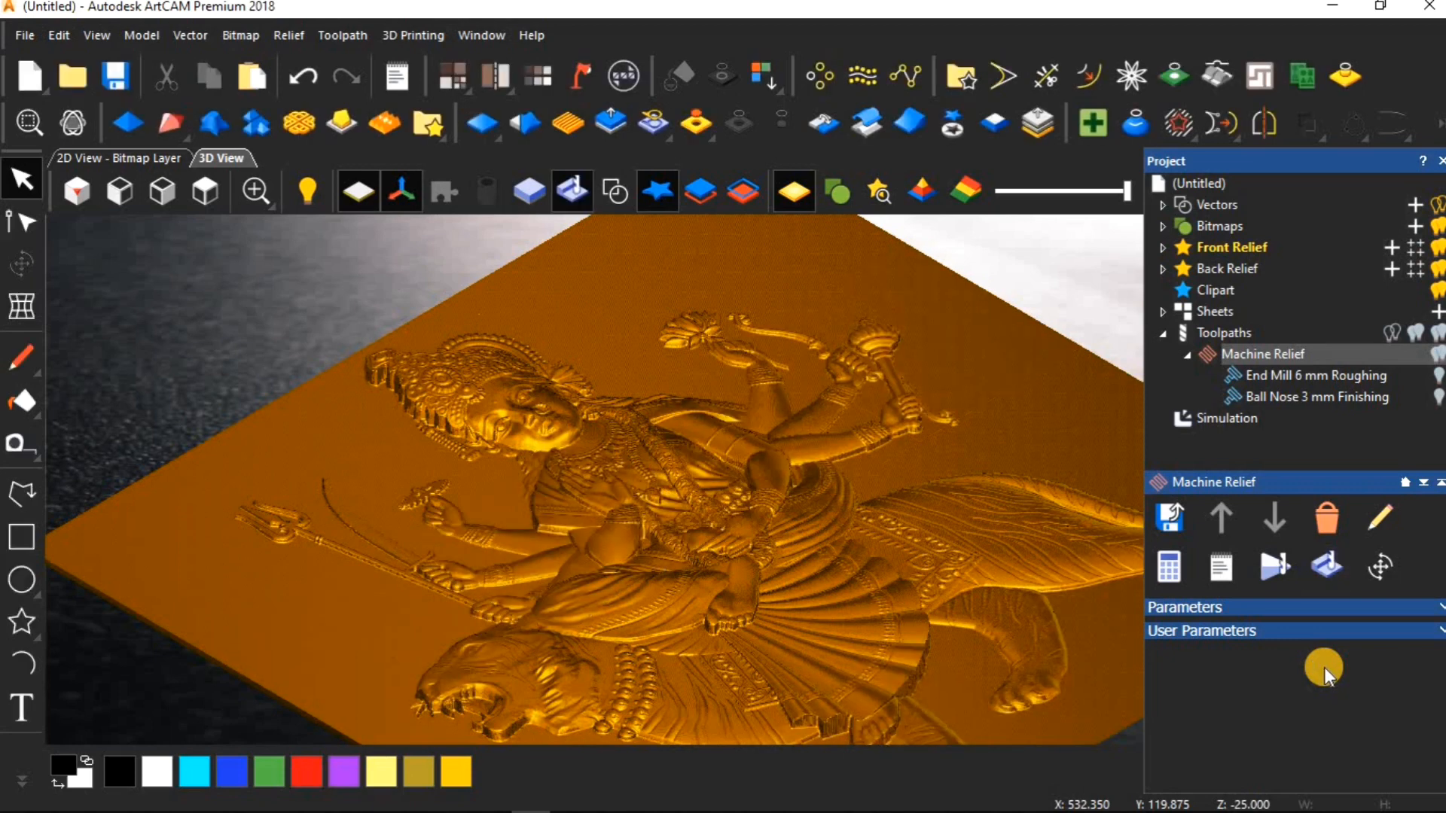
Examine the simulated relief's carved detail, including the face and jewellery, up close and from different angles.
scroll(836, 559, down, 5)
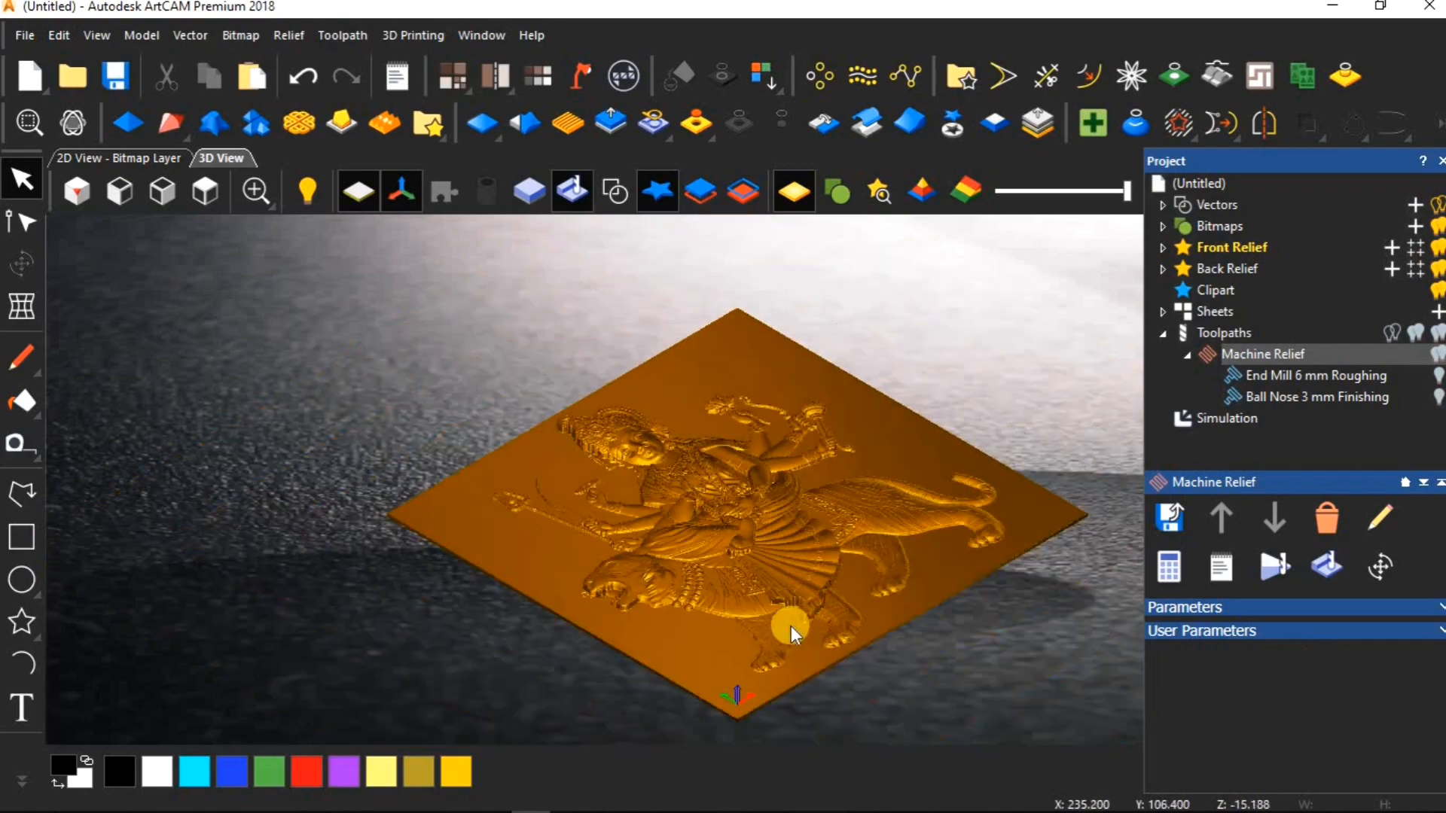
scroll(677, 535, up, 5)
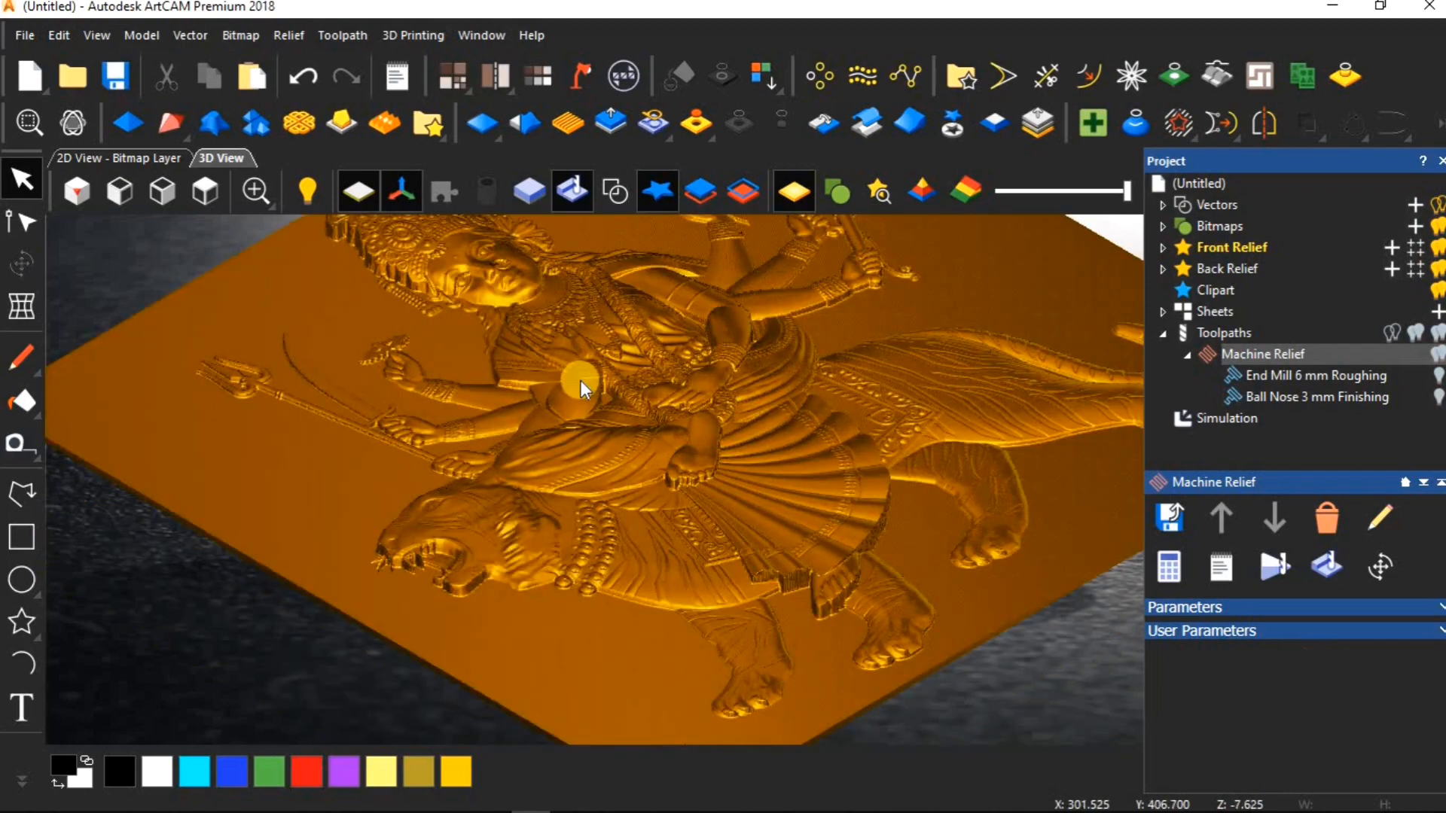
scroll(580, 381, down, 5)
scroll(568, 260, up, 6)
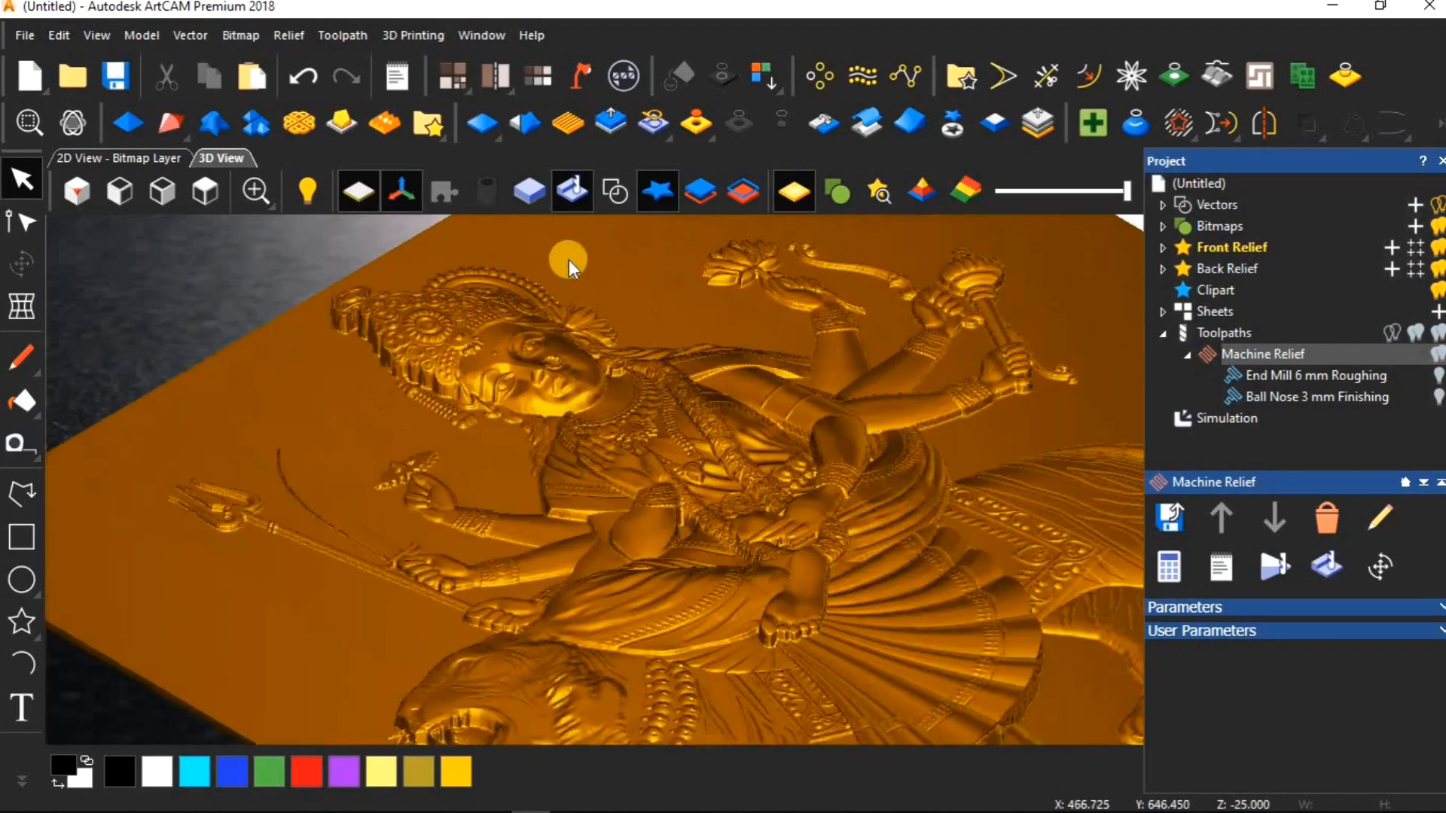
scroll(611, 431, up, 2)
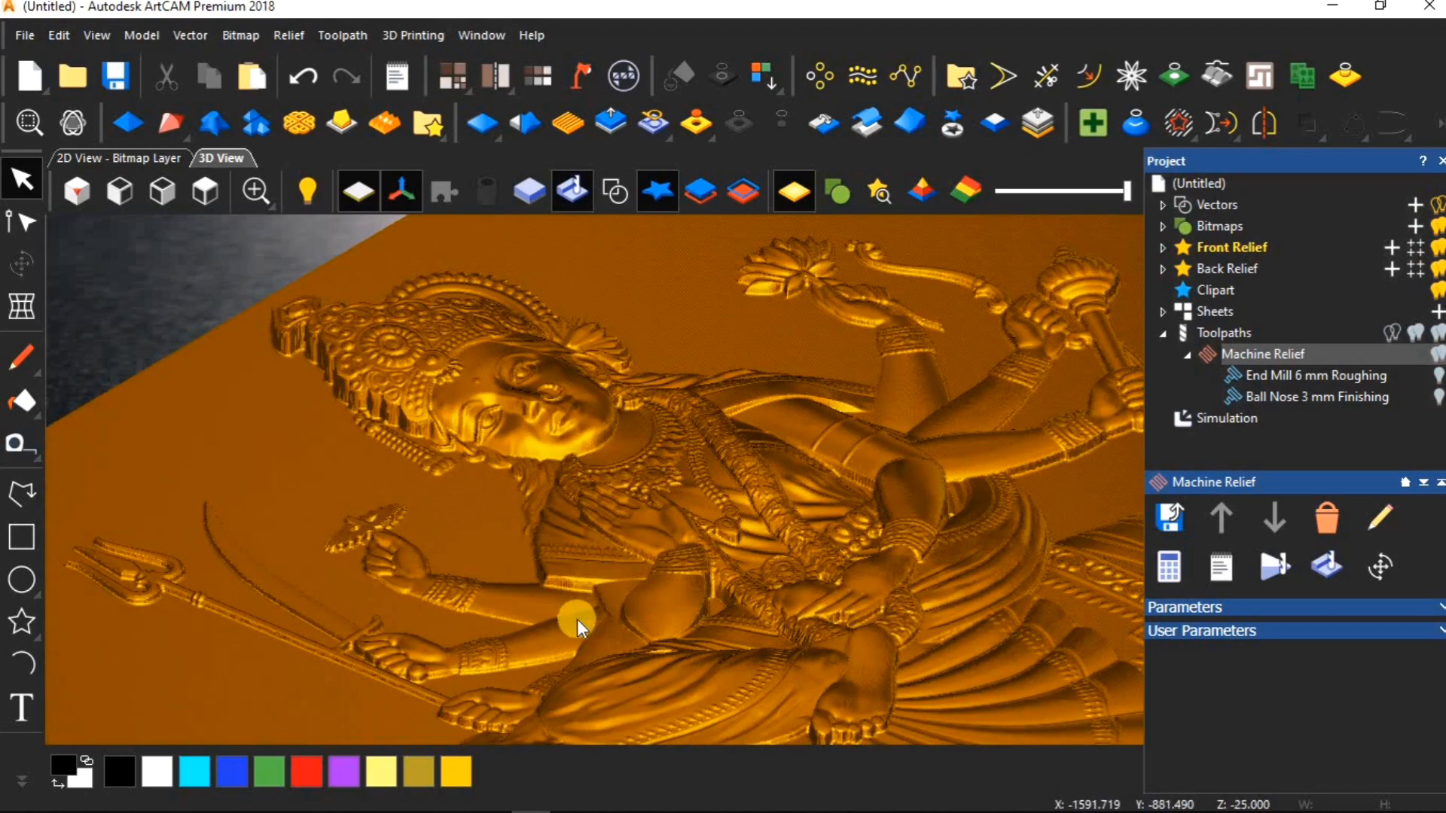
scroll(576, 622, up, 2)
scroll(626, 427, up, 4)
scroll(626, 427, up, 2)
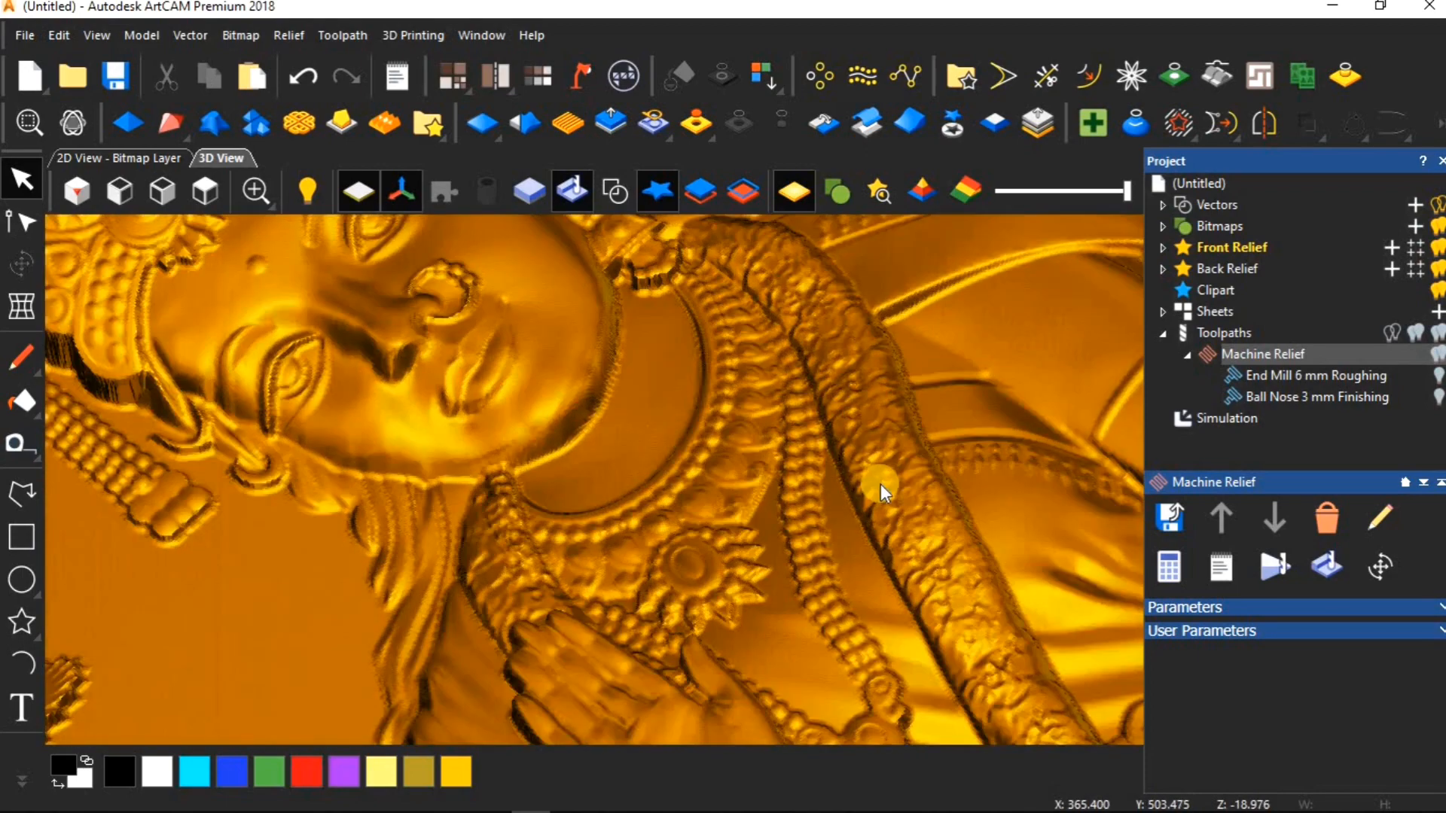
drag(884, 478, 911, 414)
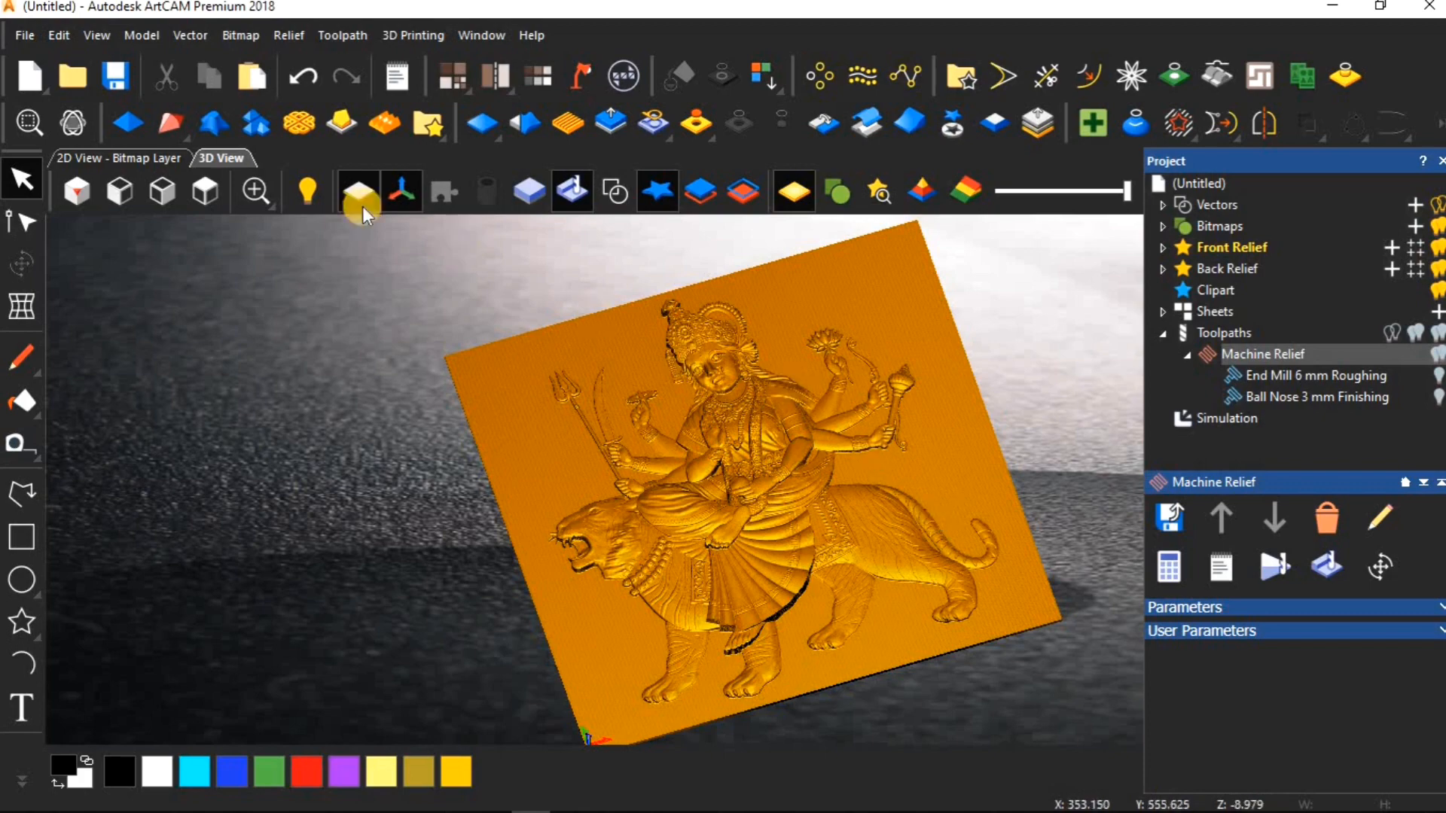
Switch from the 3D view to the 2D view of the model.
click(127, 159)
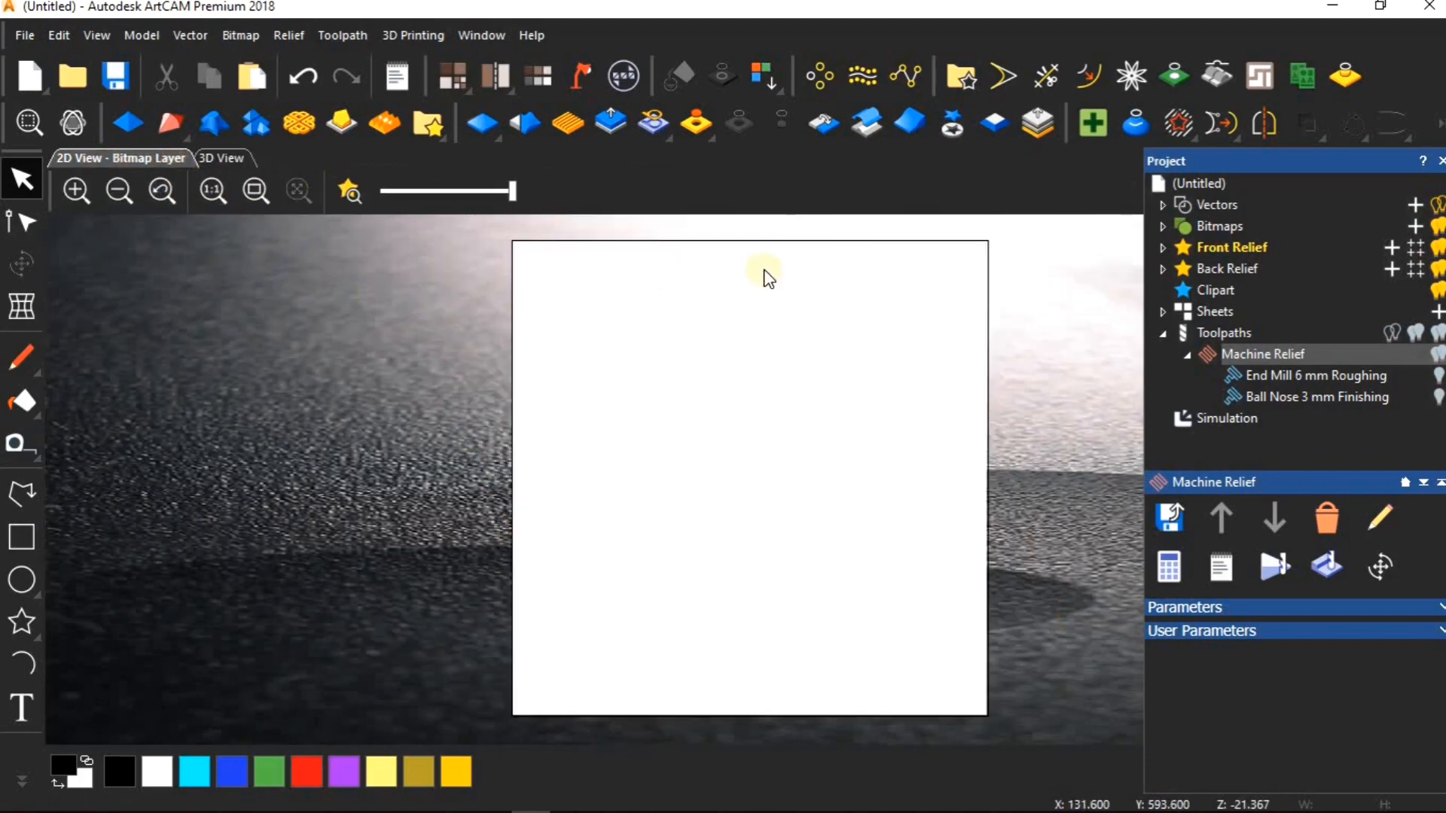
Create a boundary vector around the figure from the composite relief and close the boundary settings.
click(1353, 79)
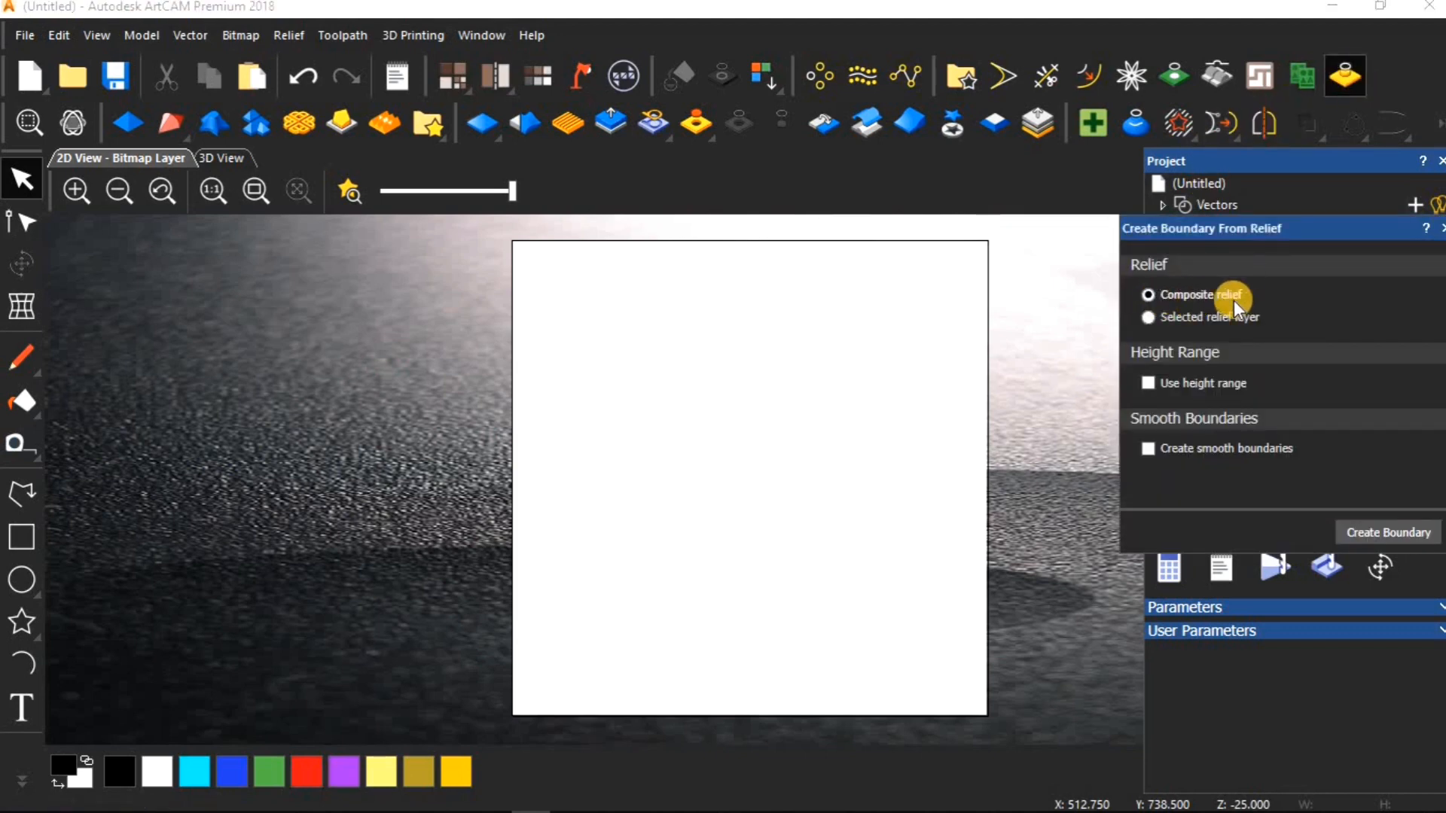
click(1352, 531)
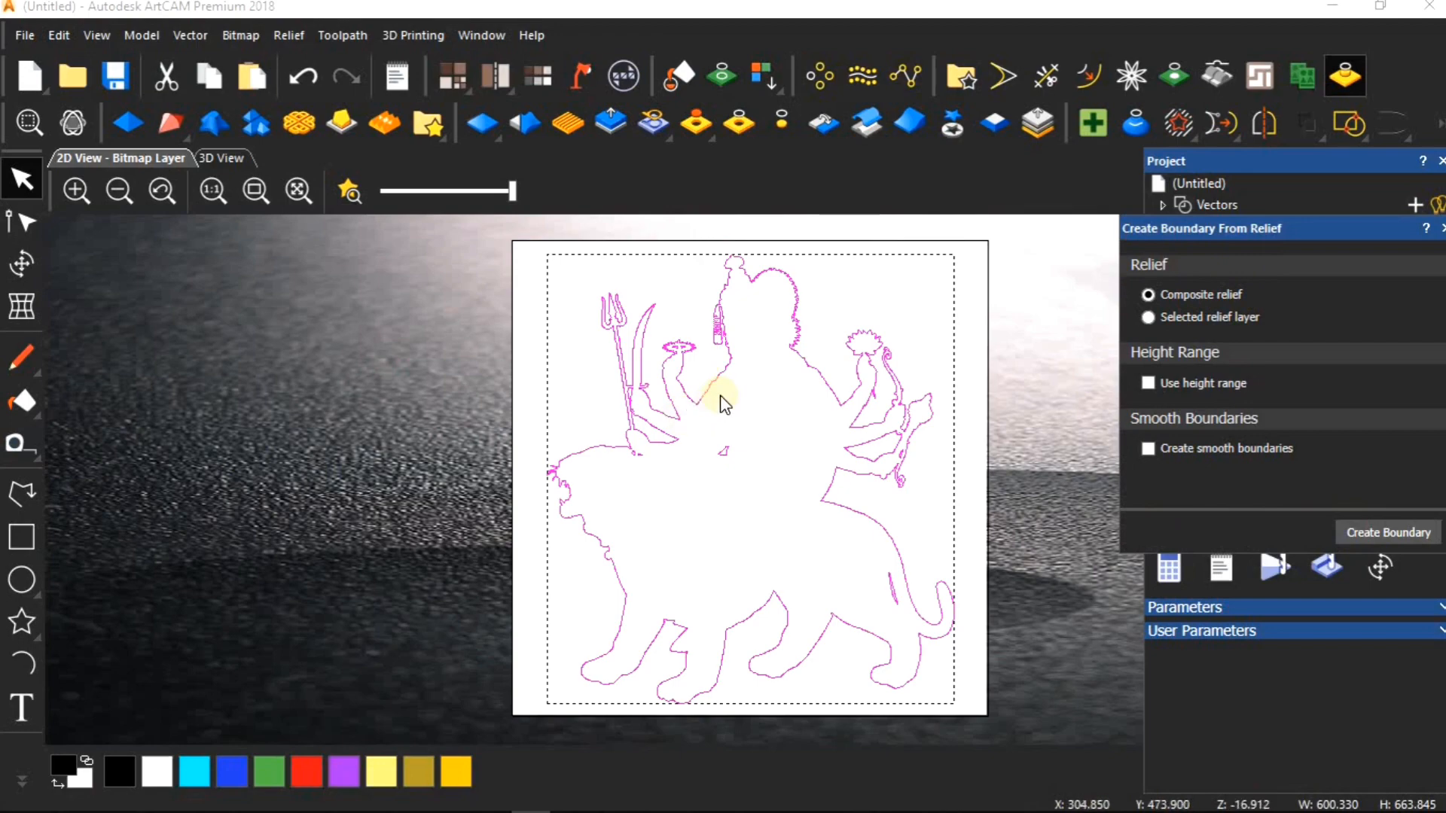
scroll(725, 405, up, 3)
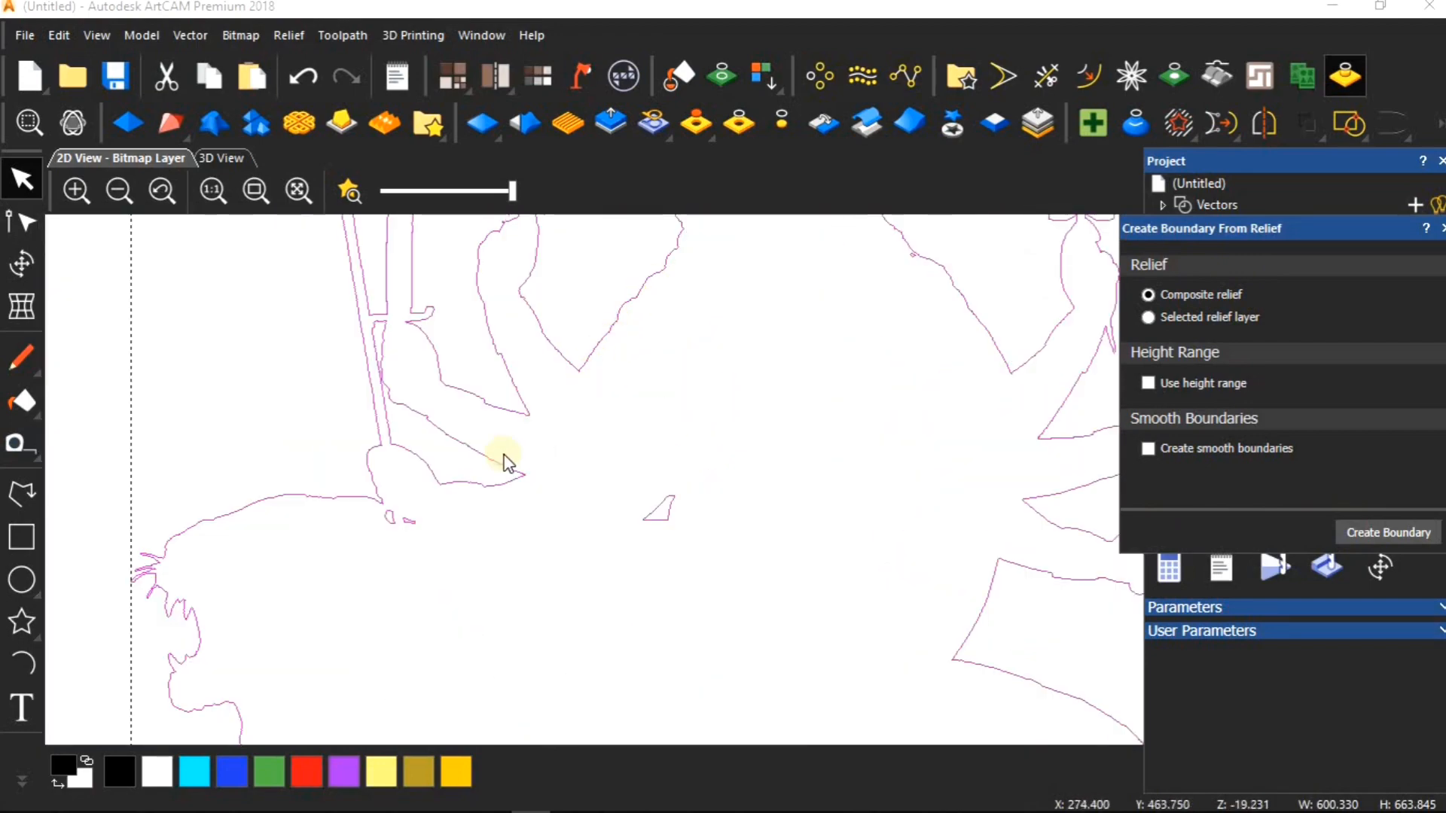
scroll(200, 571, down, 5)
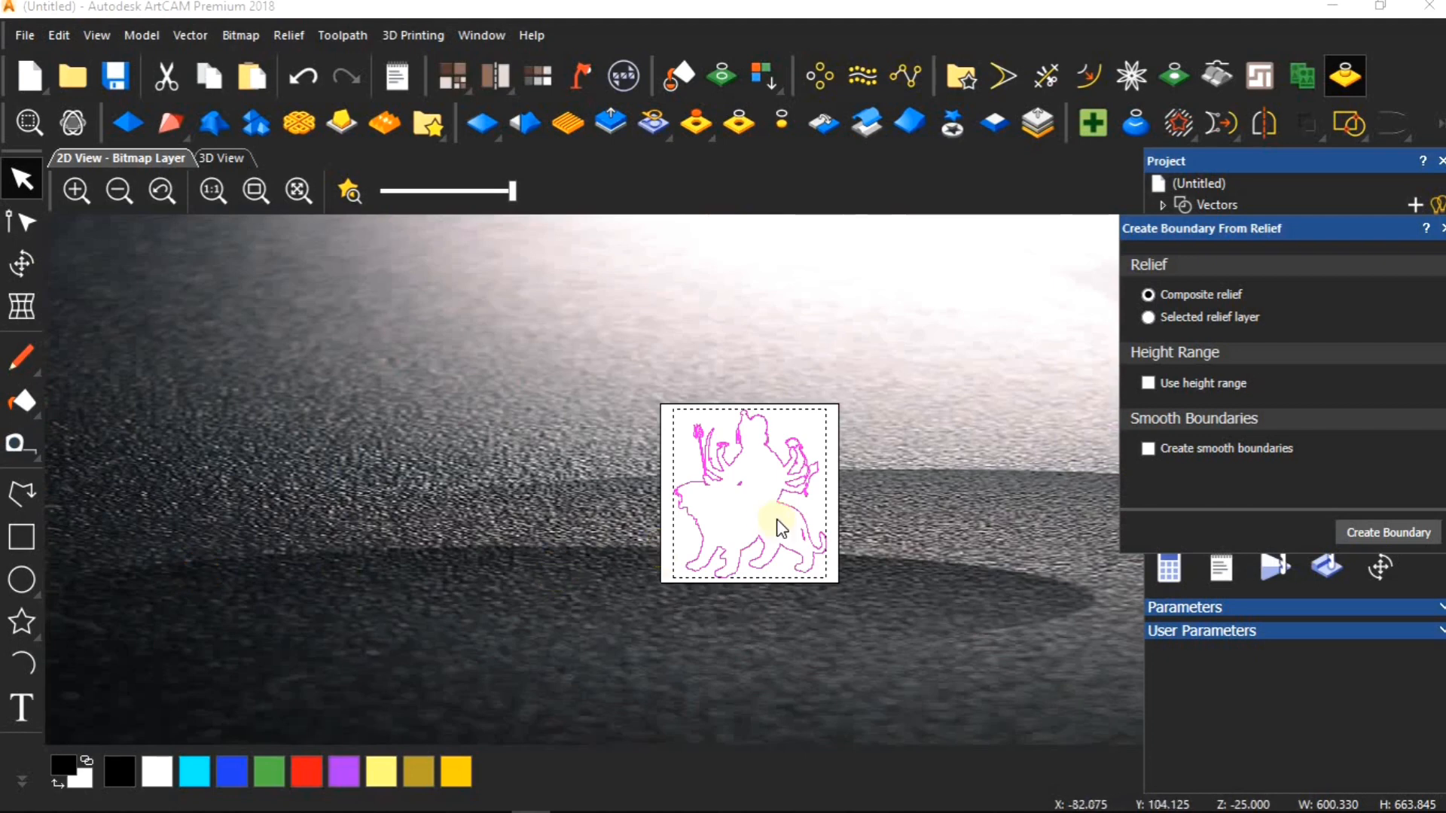
scroll(782, 527, up, 3)
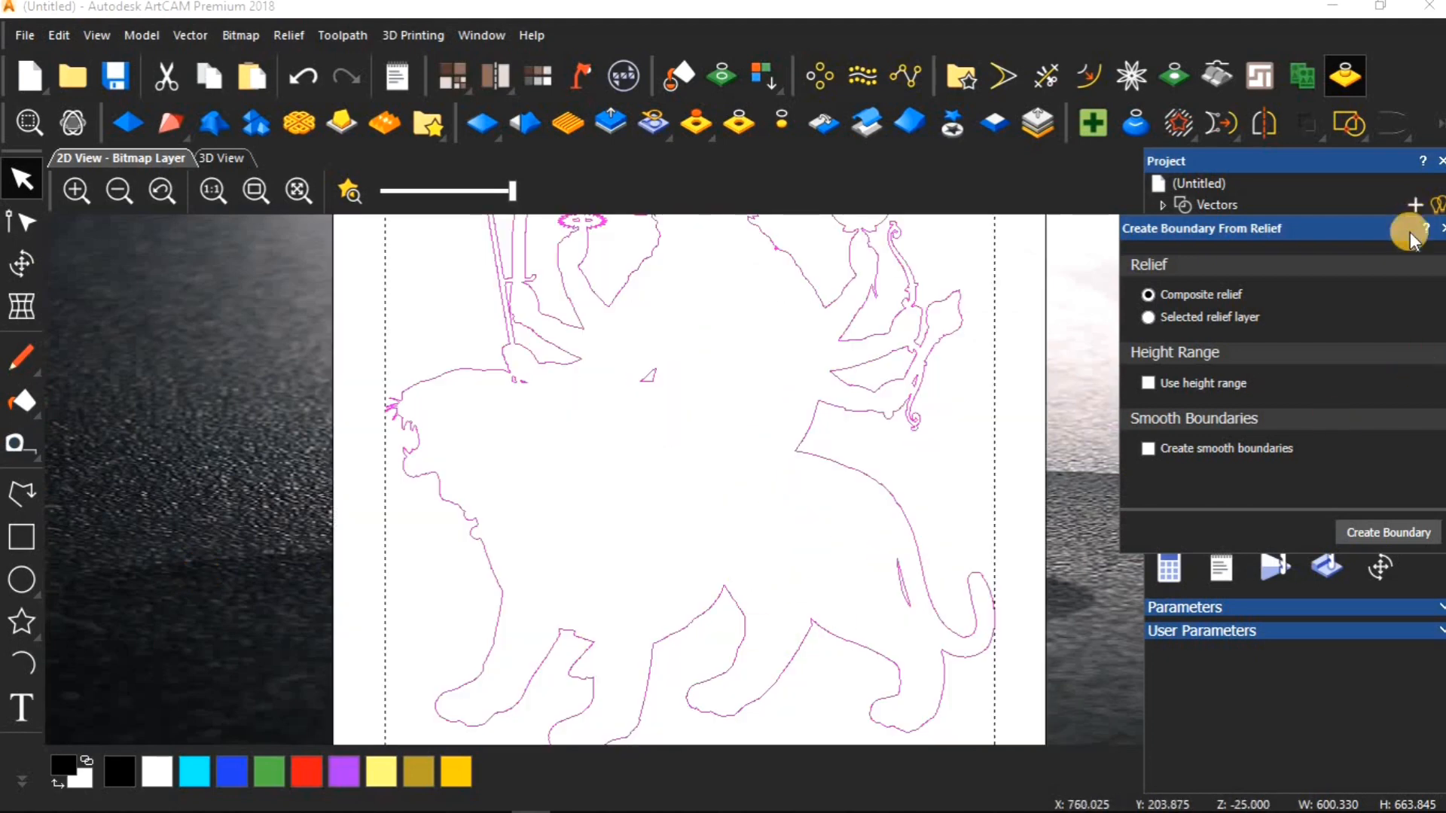
drag(1344, 228, 1284, 229)
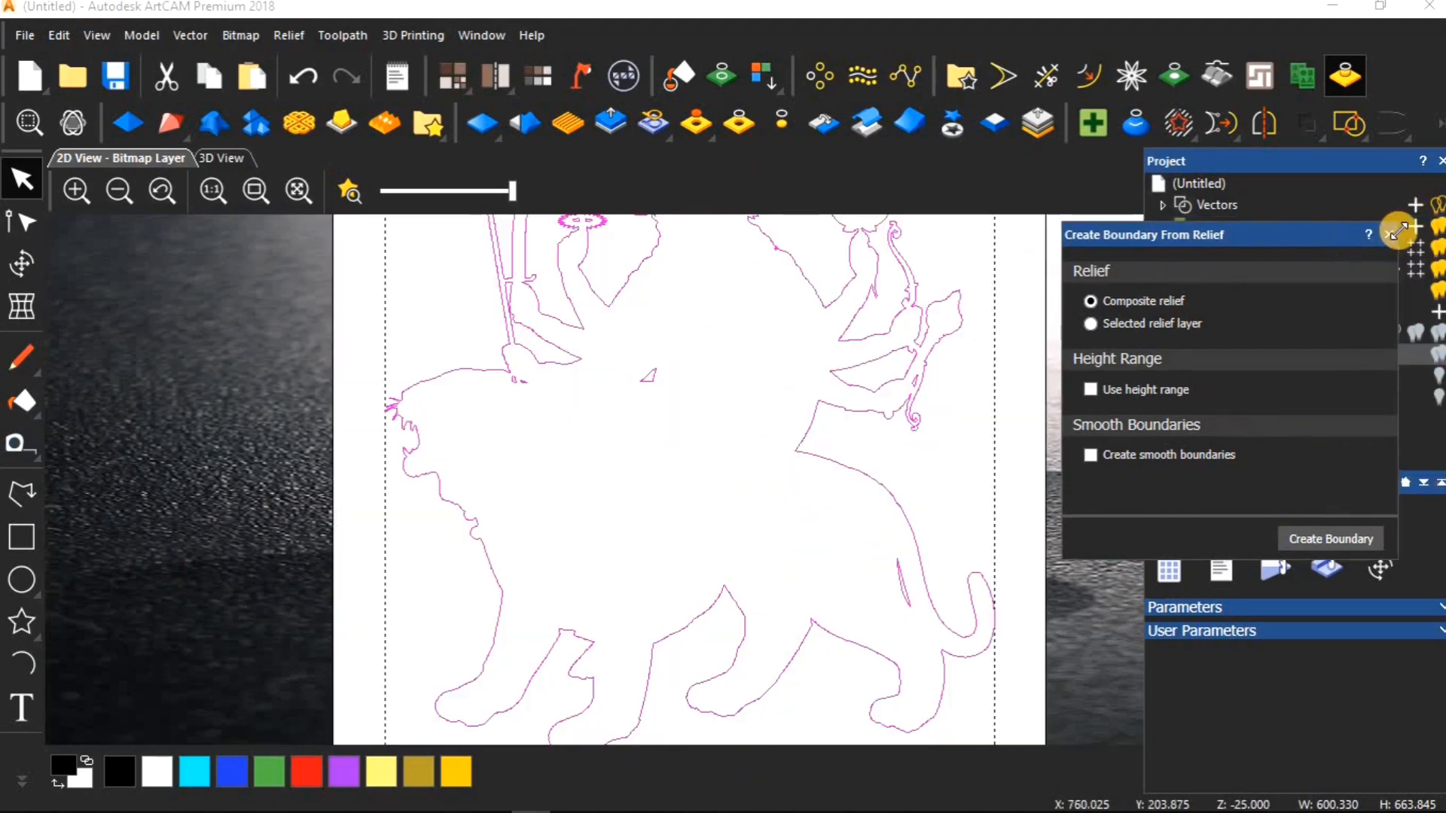
click(1390, 230)
scroll(730, 395, down, 3)
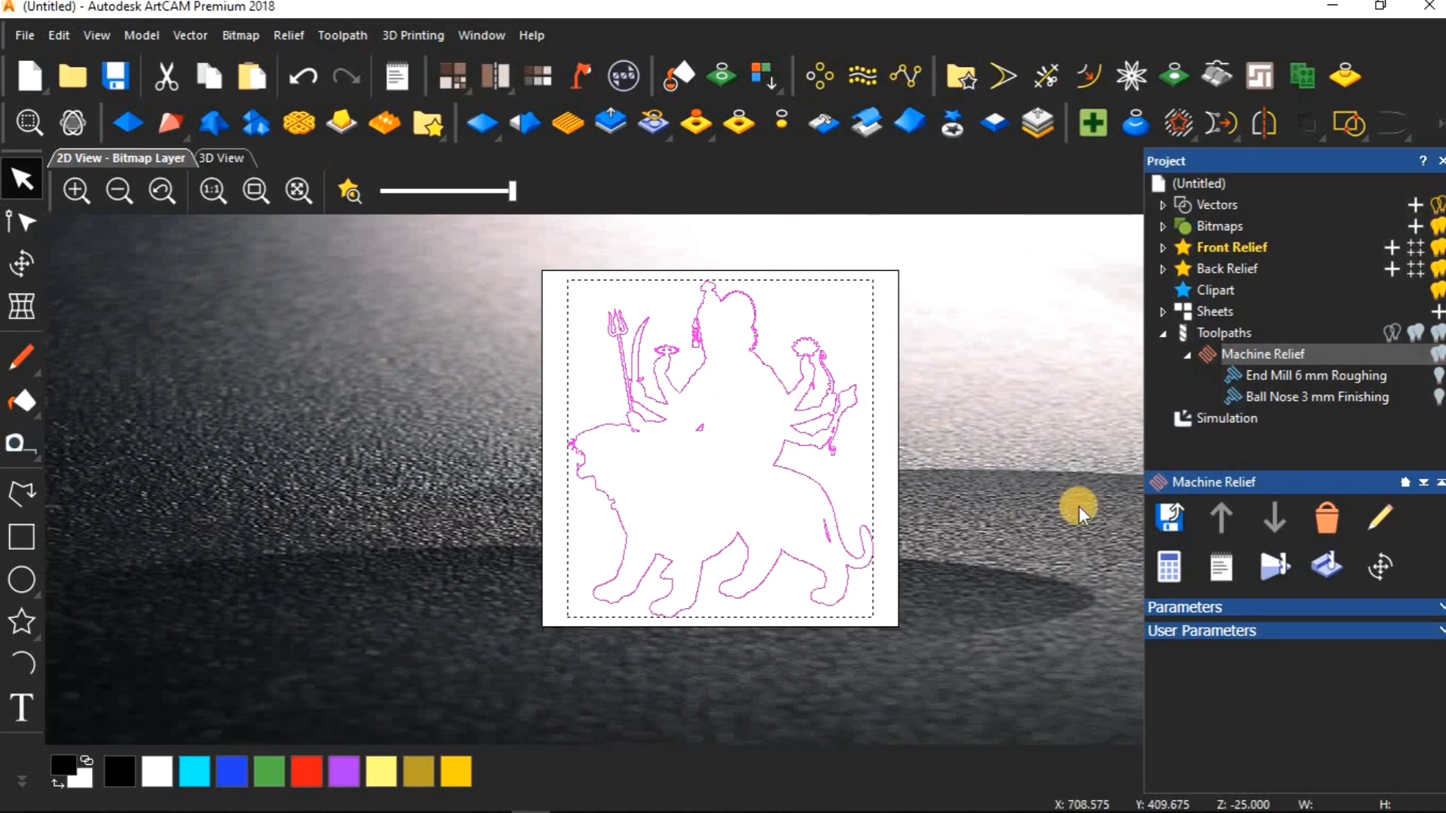
Start a 2D Profiling toolpath outside the selected boundary vectors, with a 30 mm finish depth and the aluminum End Mill 3 mm tool.
click(1214, 335)
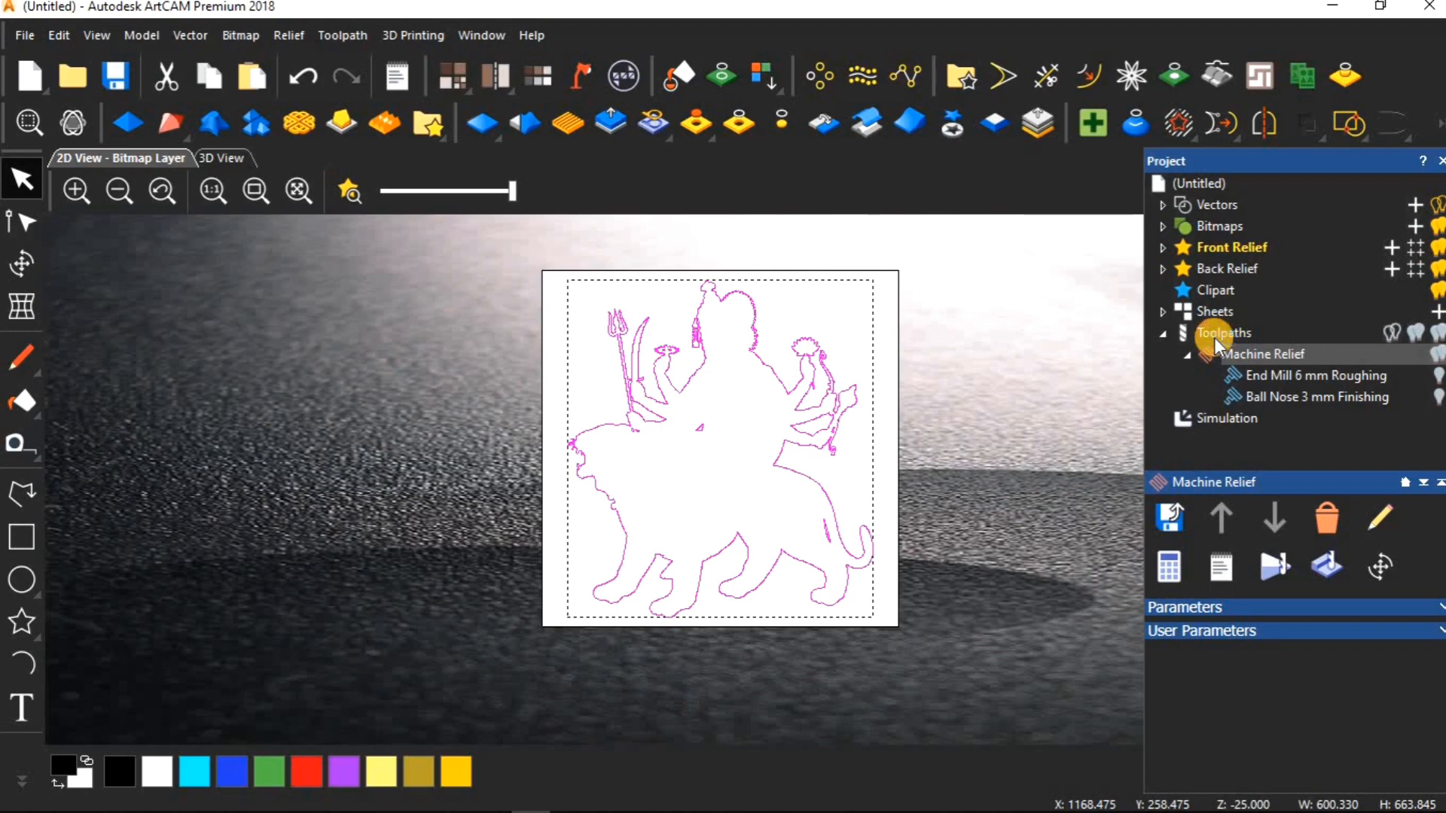
scroll(1205, 640, down, 2)
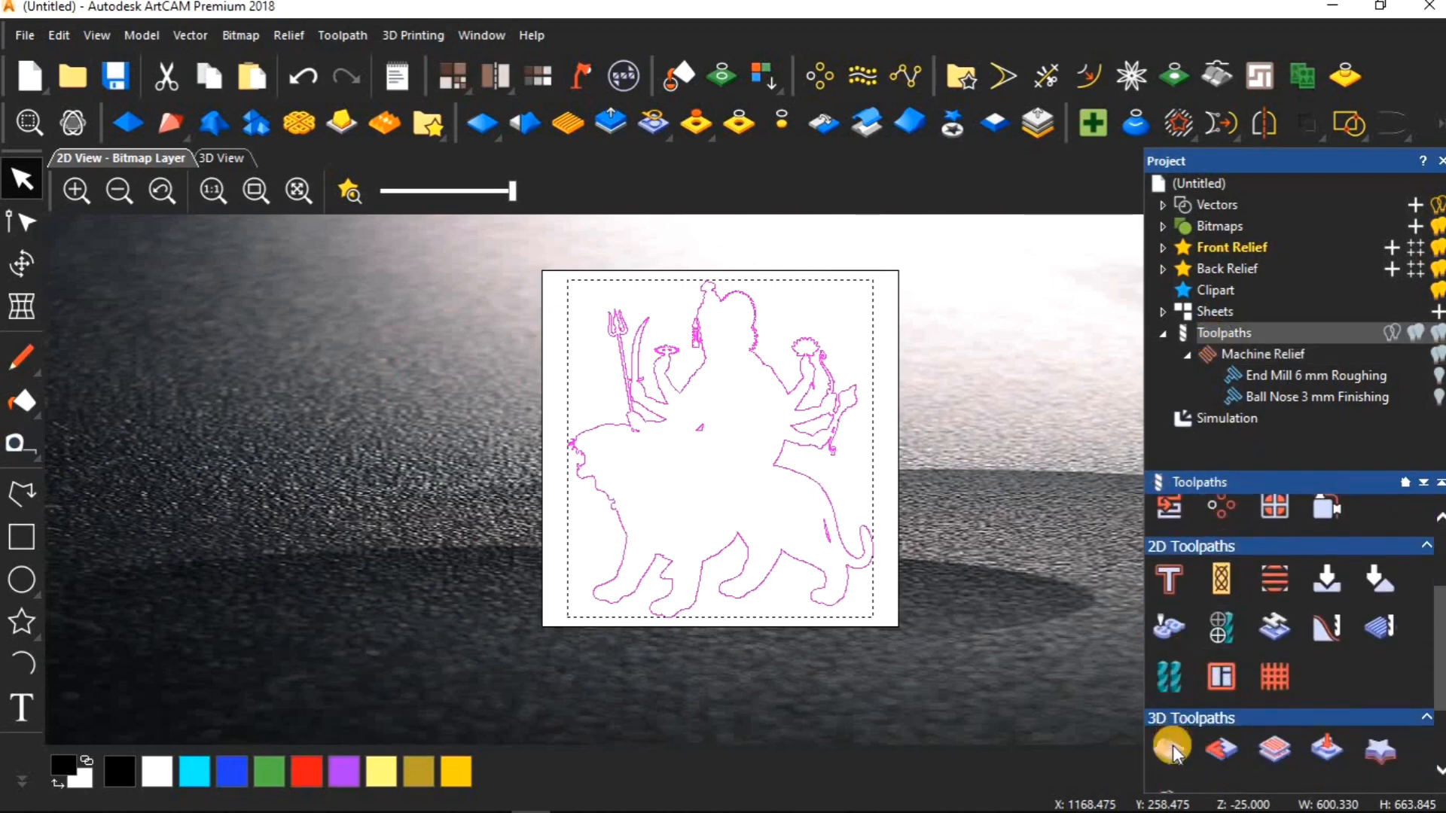
click(1163, 577)
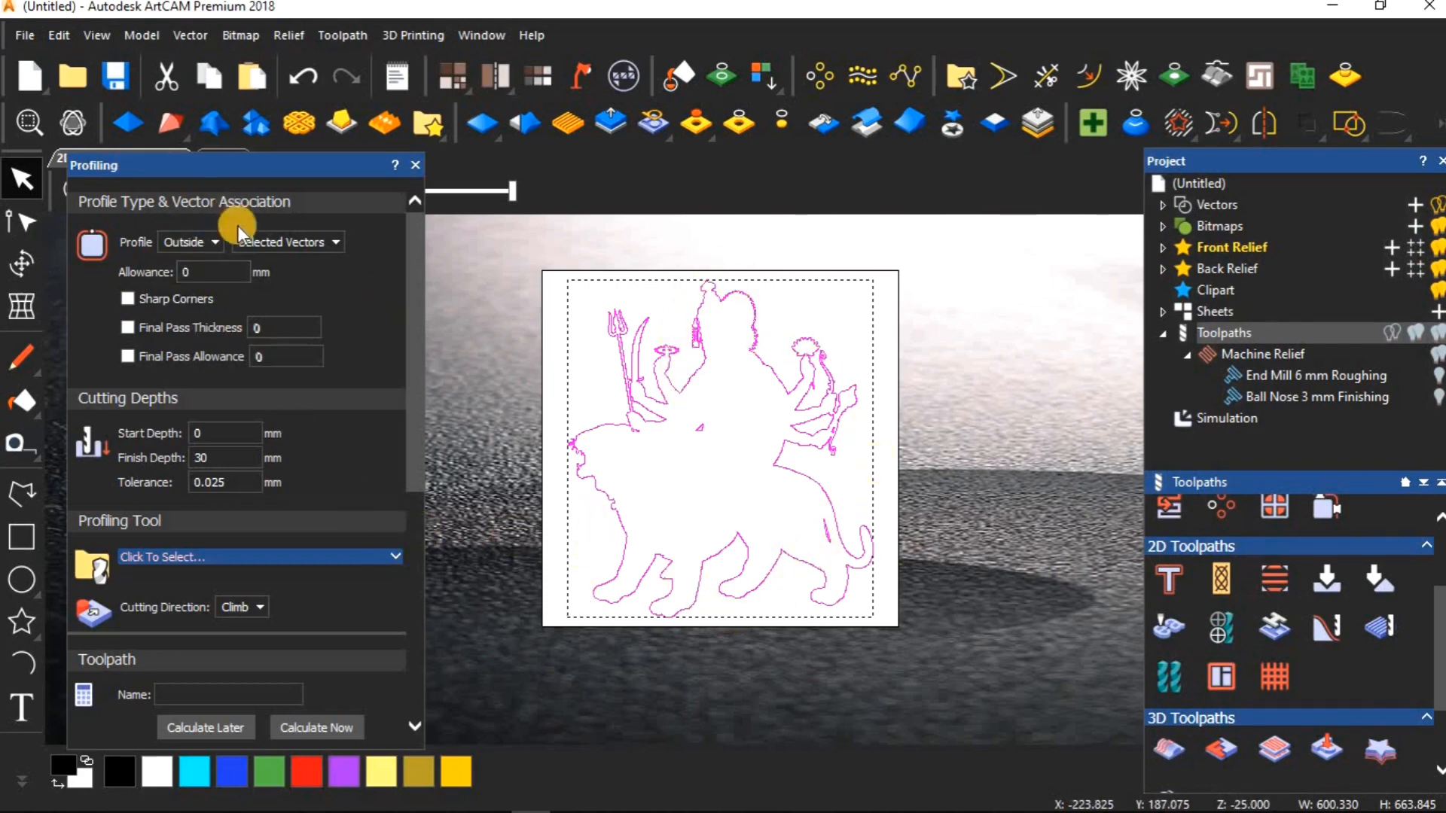
click(225, 456)
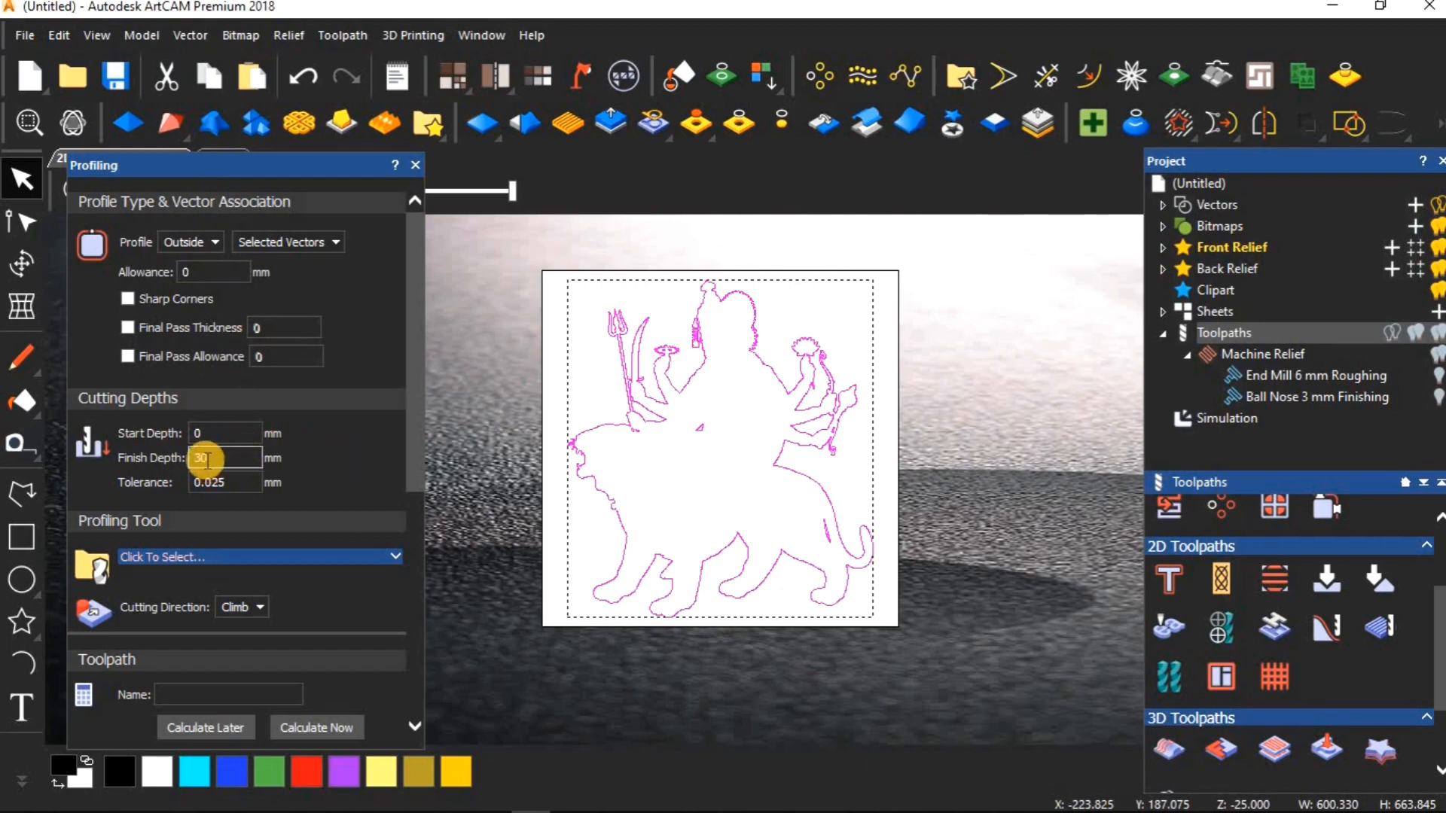
scroll(212, 463, down, 3)
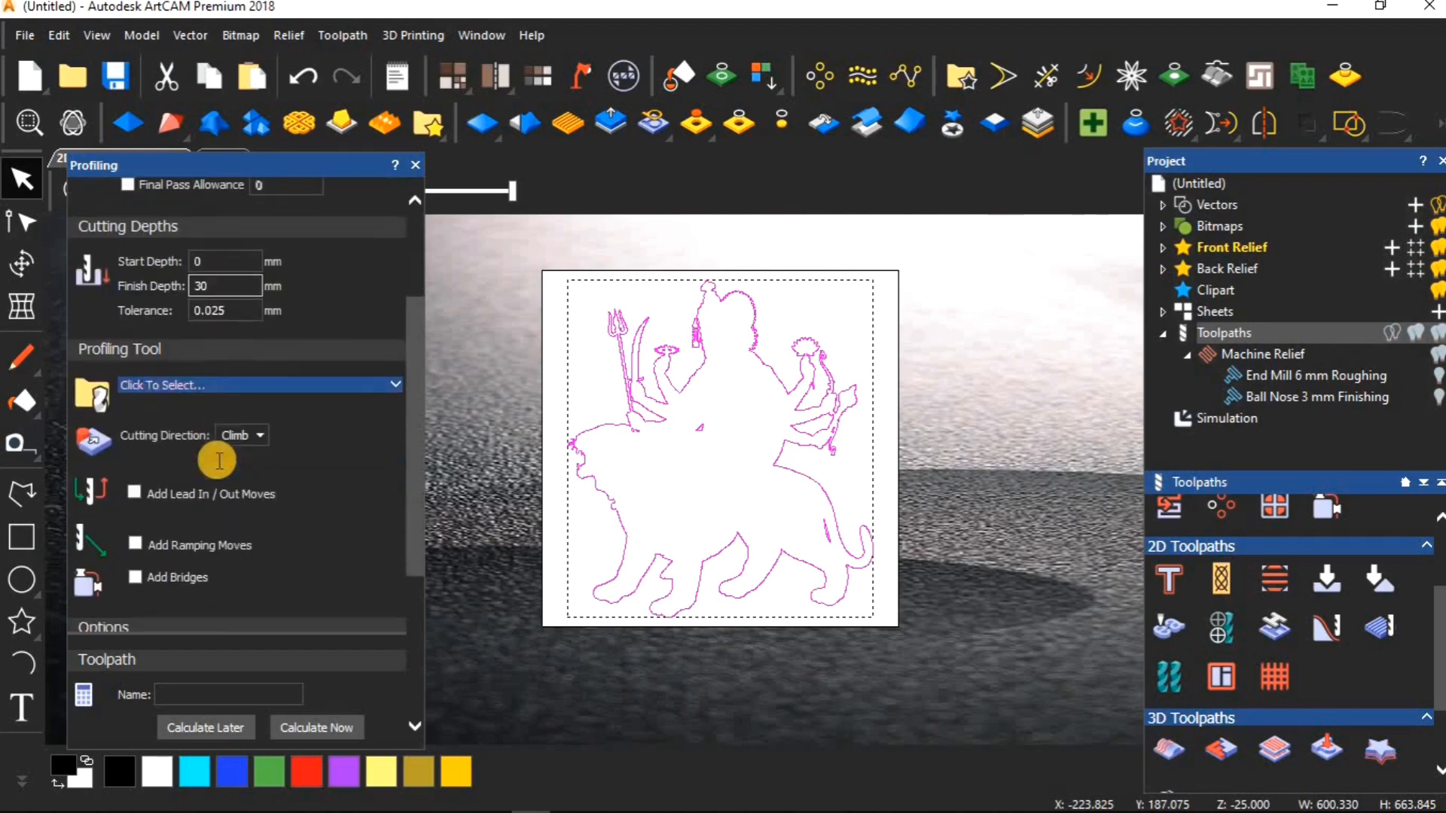
click(283, 383)
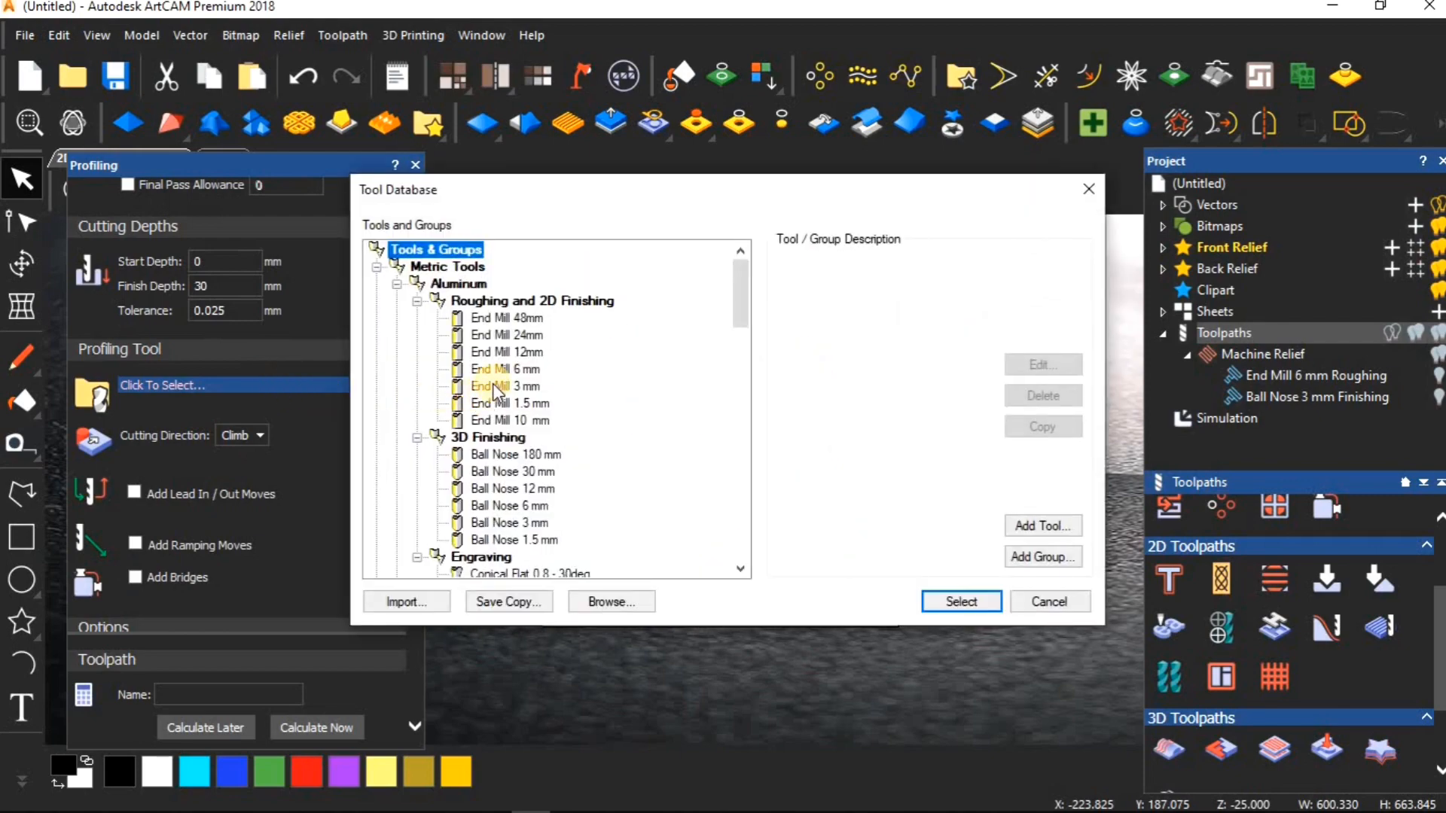
click(492, 385)
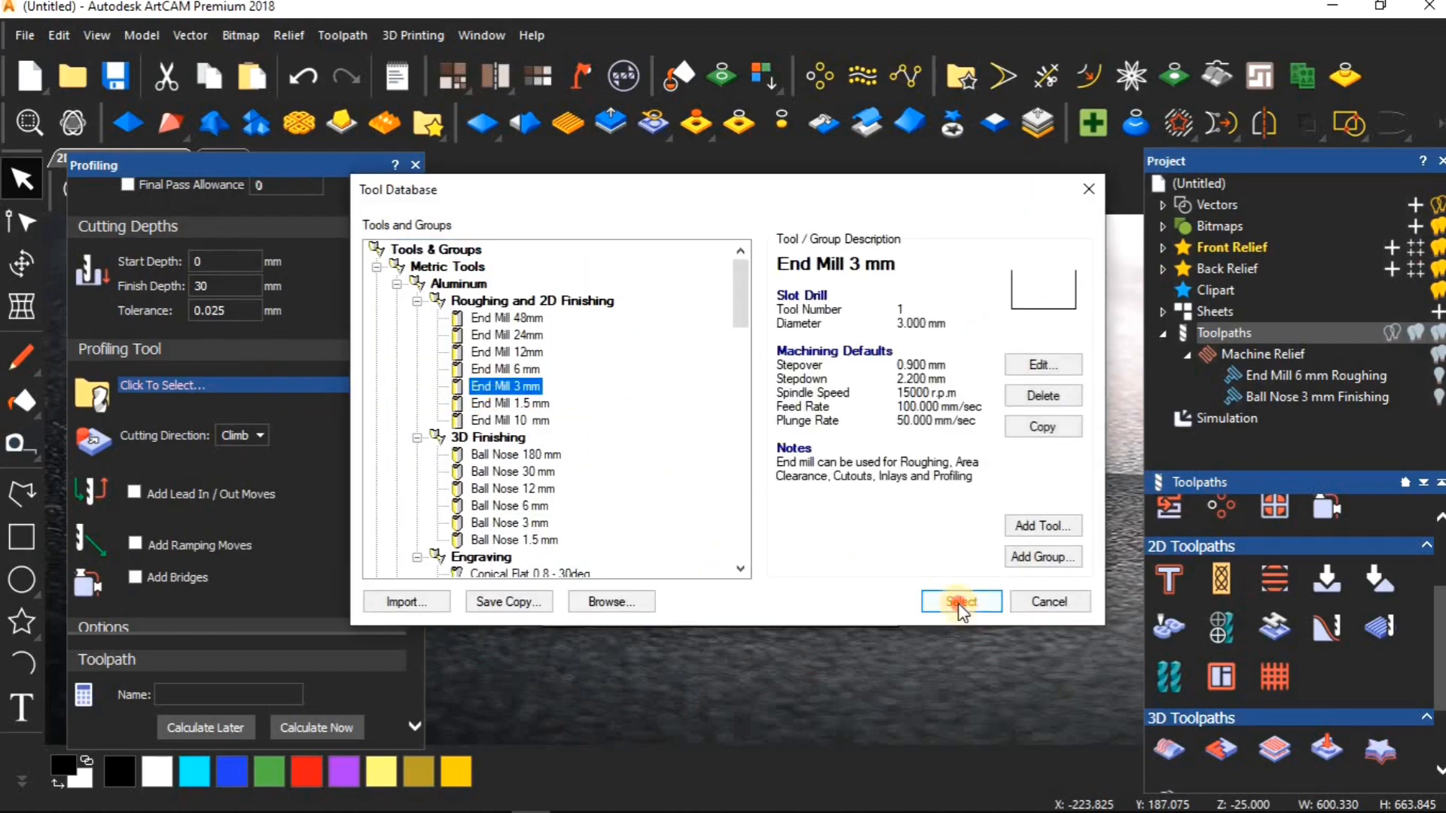
click(958, 602)
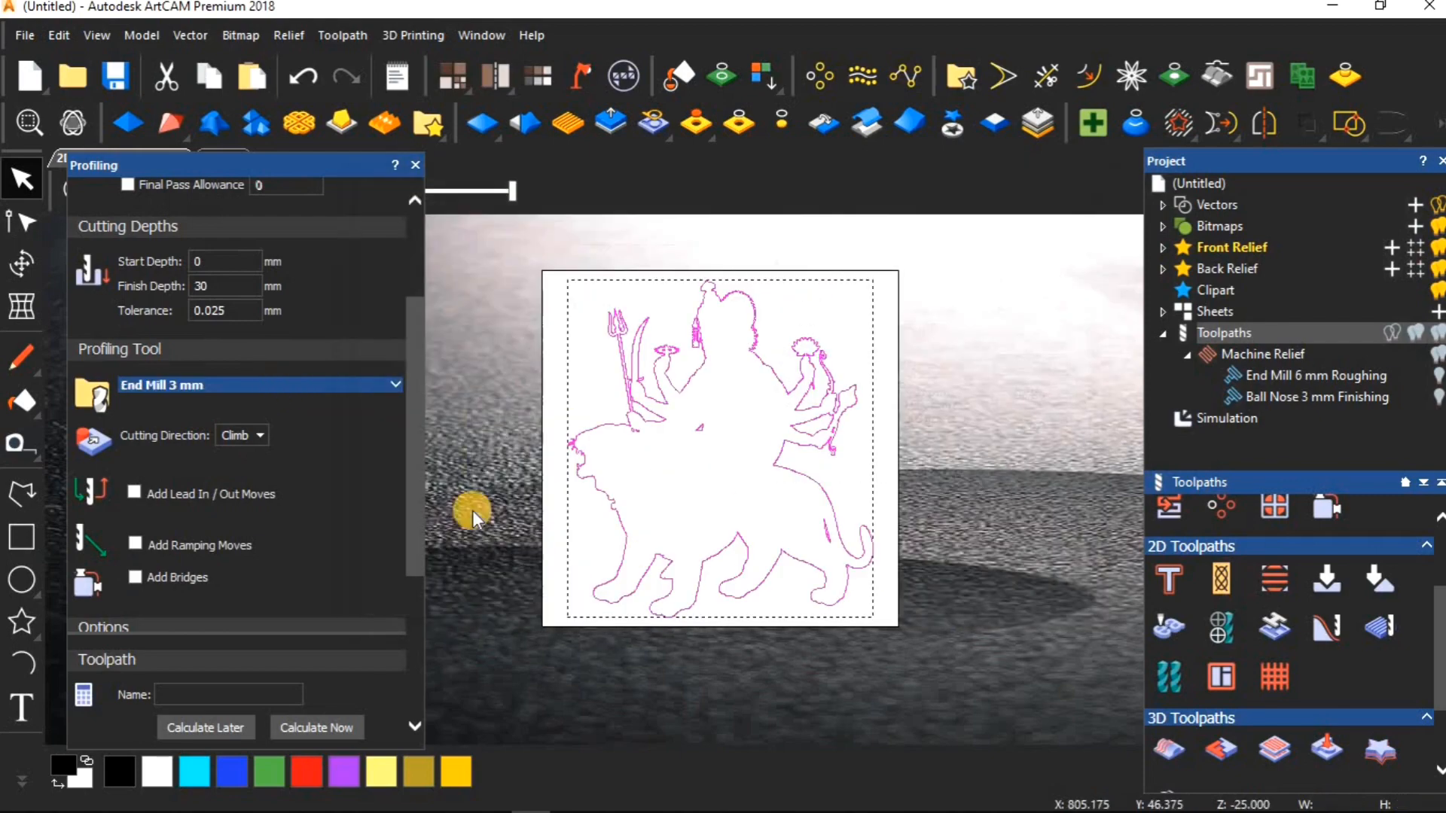
Set the End Mill 3 mm profiling tool's stepdown to 4 mm.
click(392, 382)
scroll(296, 449, down, 2)
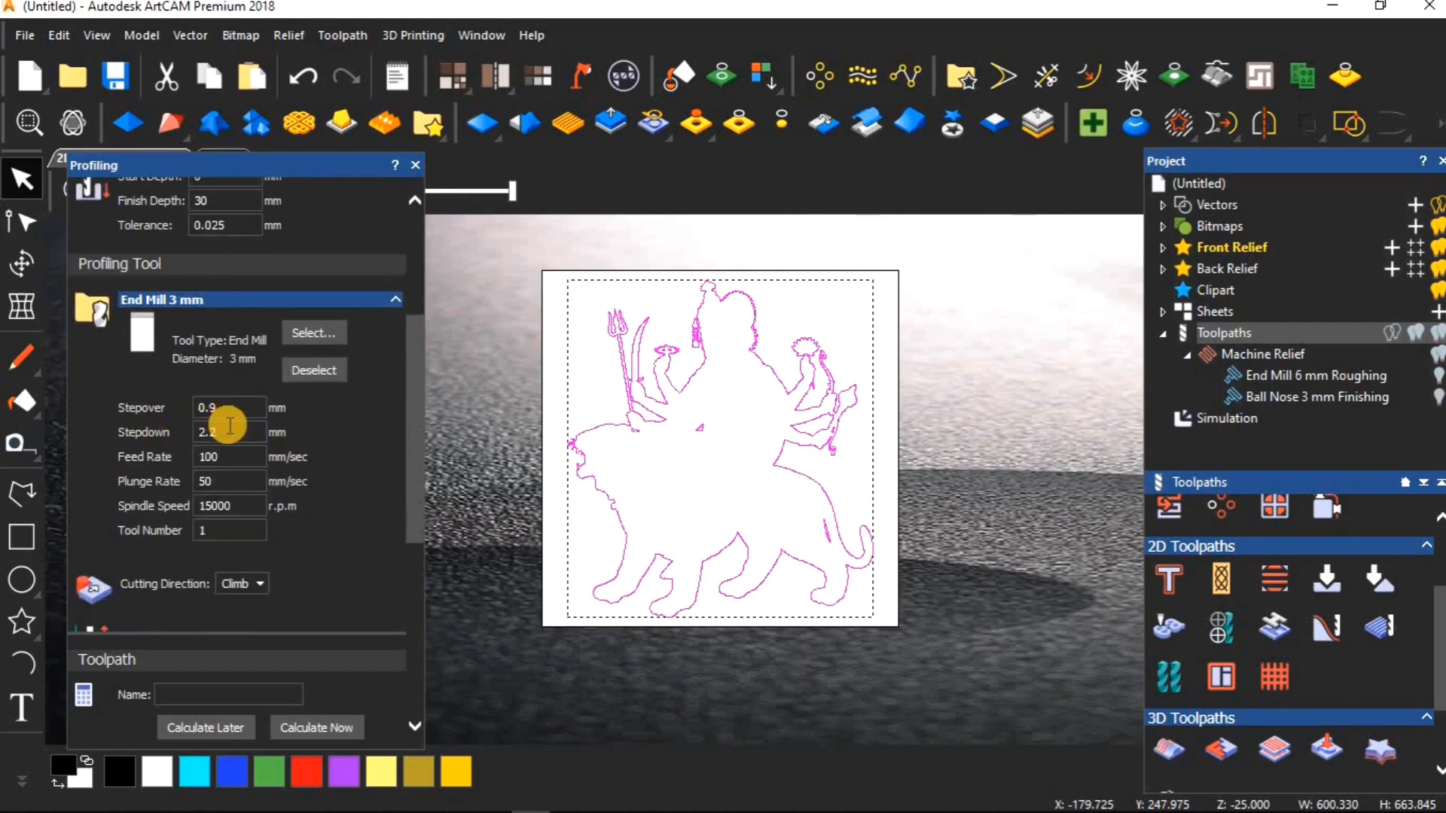
click(230, 432)
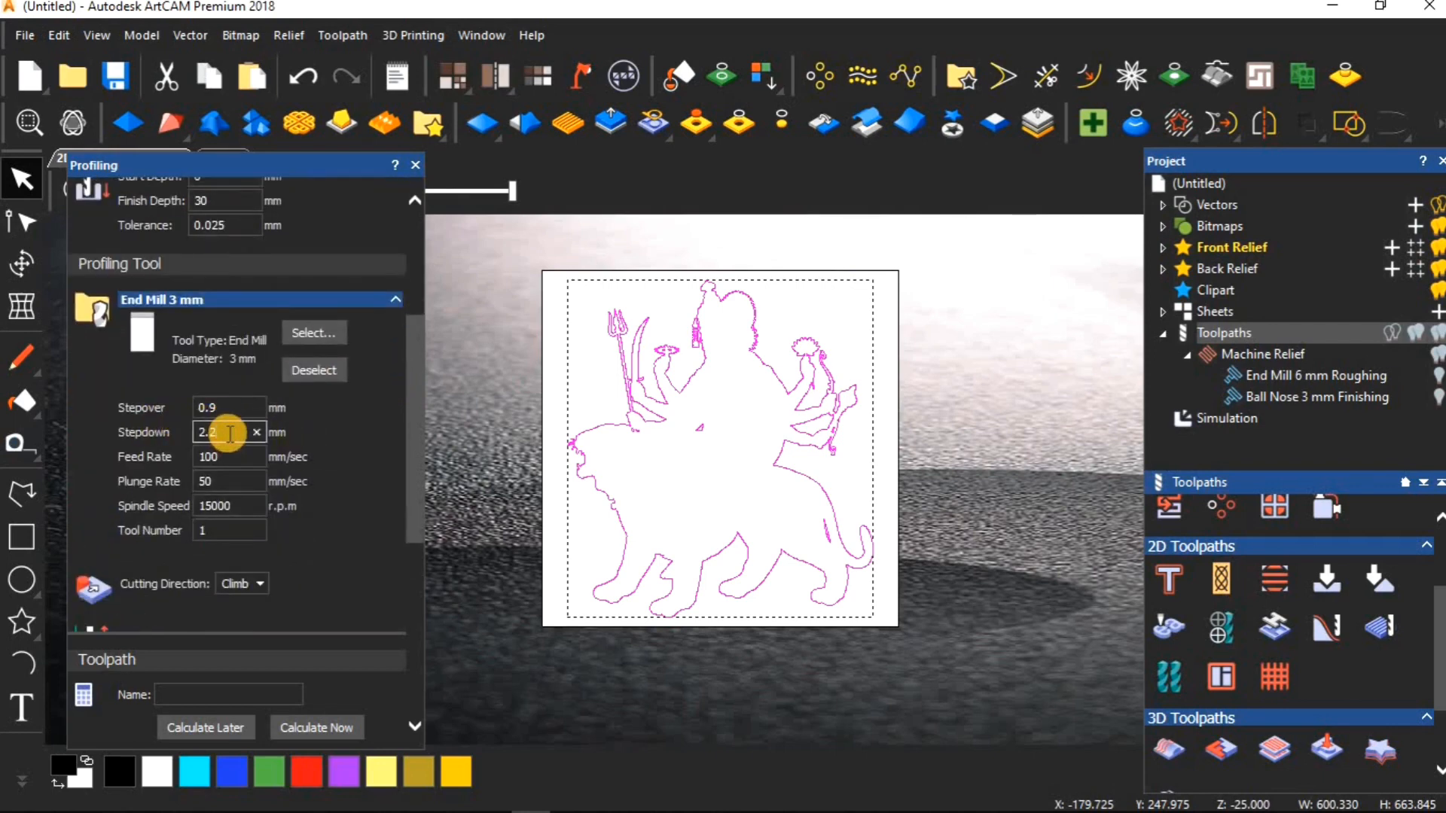
key(BackSpace)
key(BackSpace)
key(BackSpace)
text(4)
Calculate the profiling toolpath immediately and close its settings.
scroll(230, 432, down, 3)
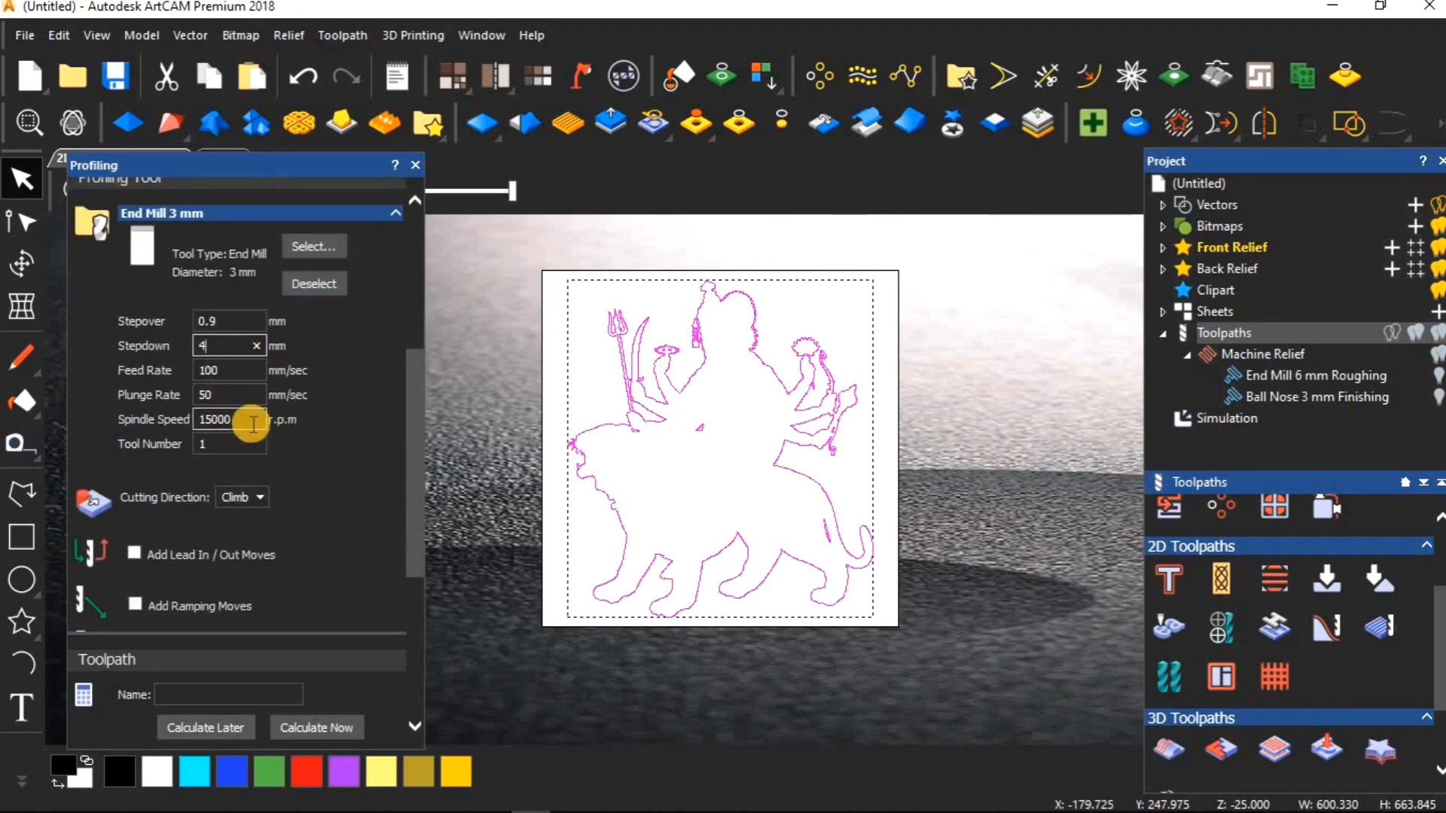
scroll(255, 426, down, 4)
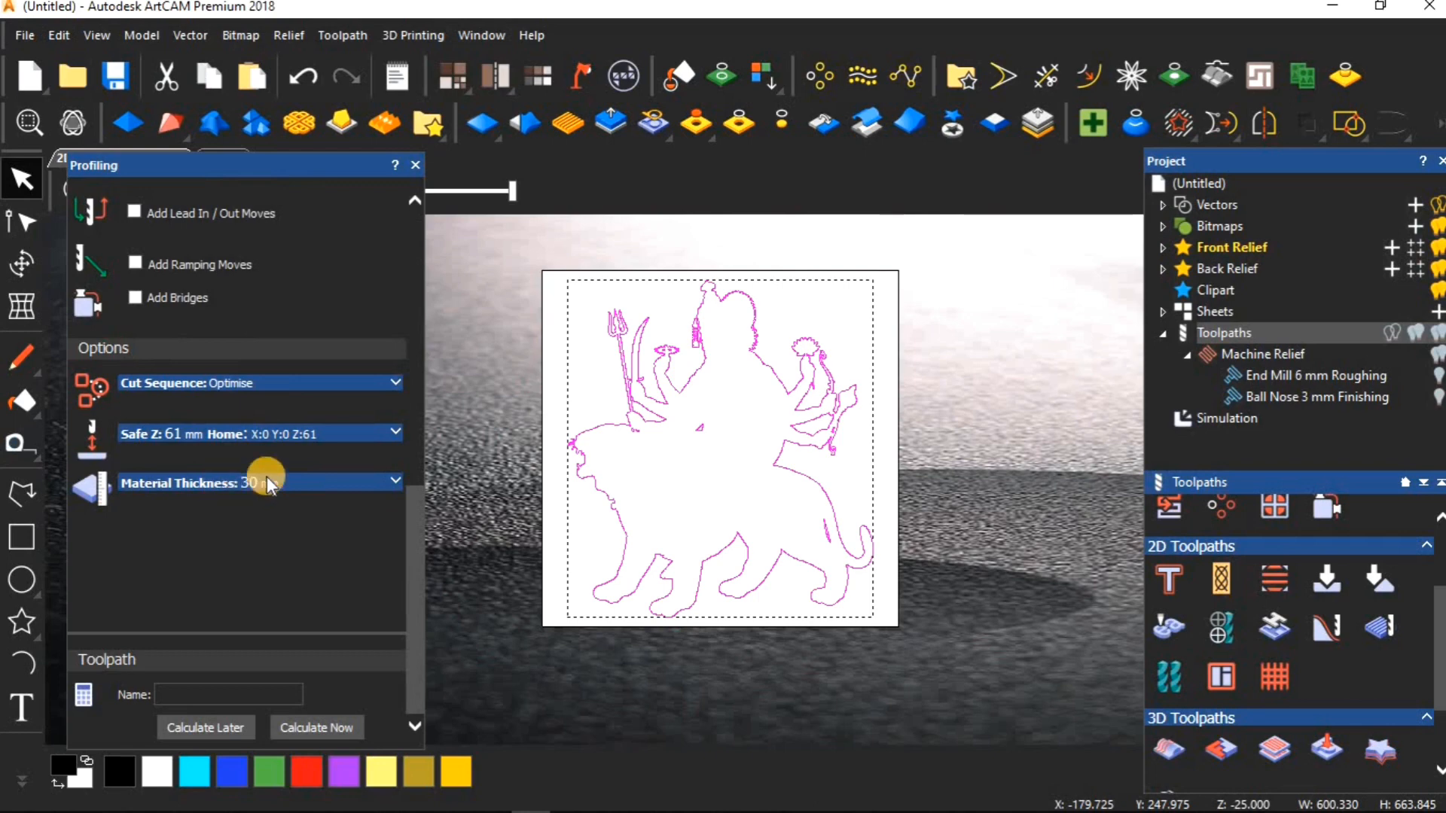
click(329, 729)
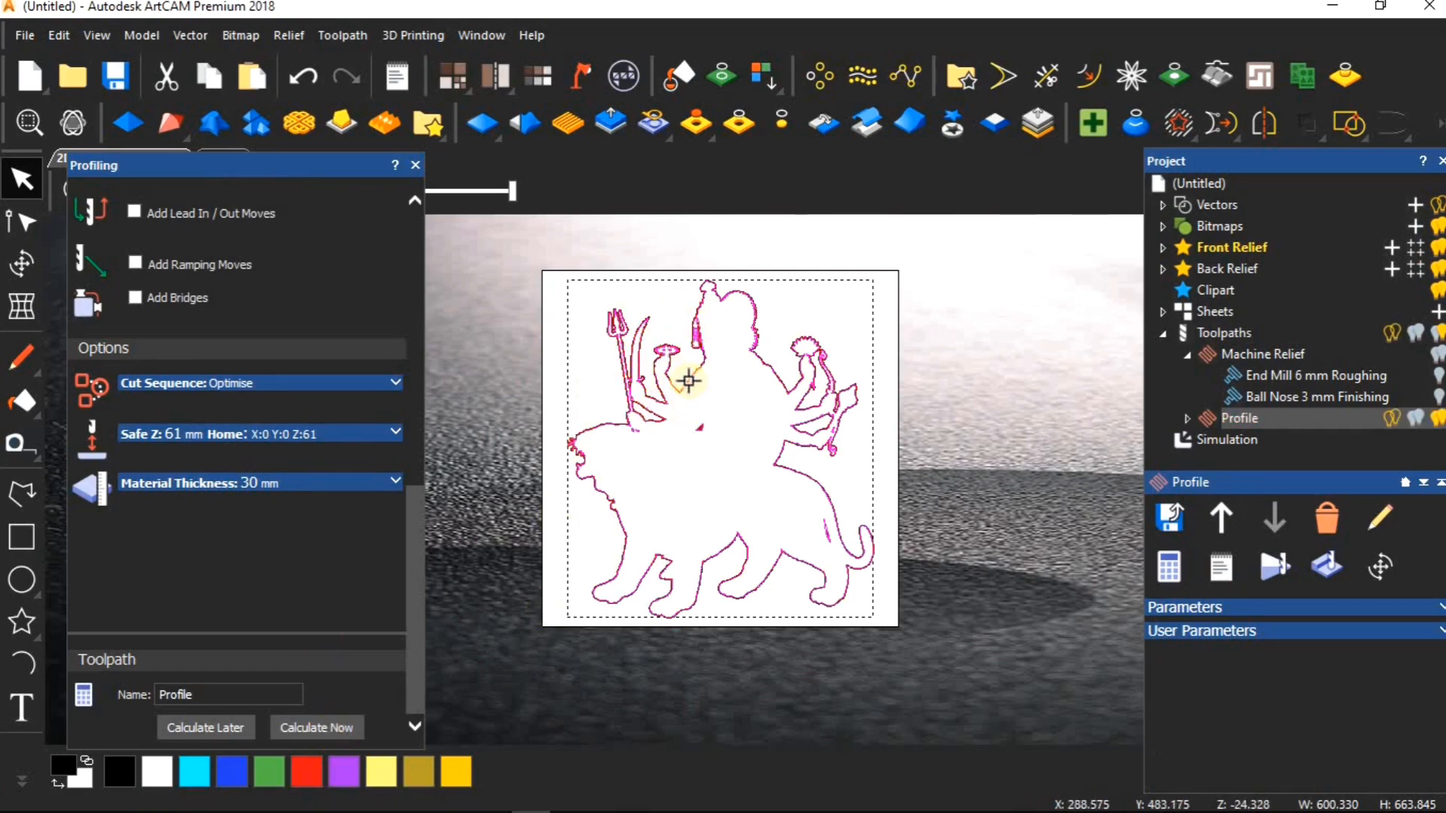
scroll(687, 381, up, 8)
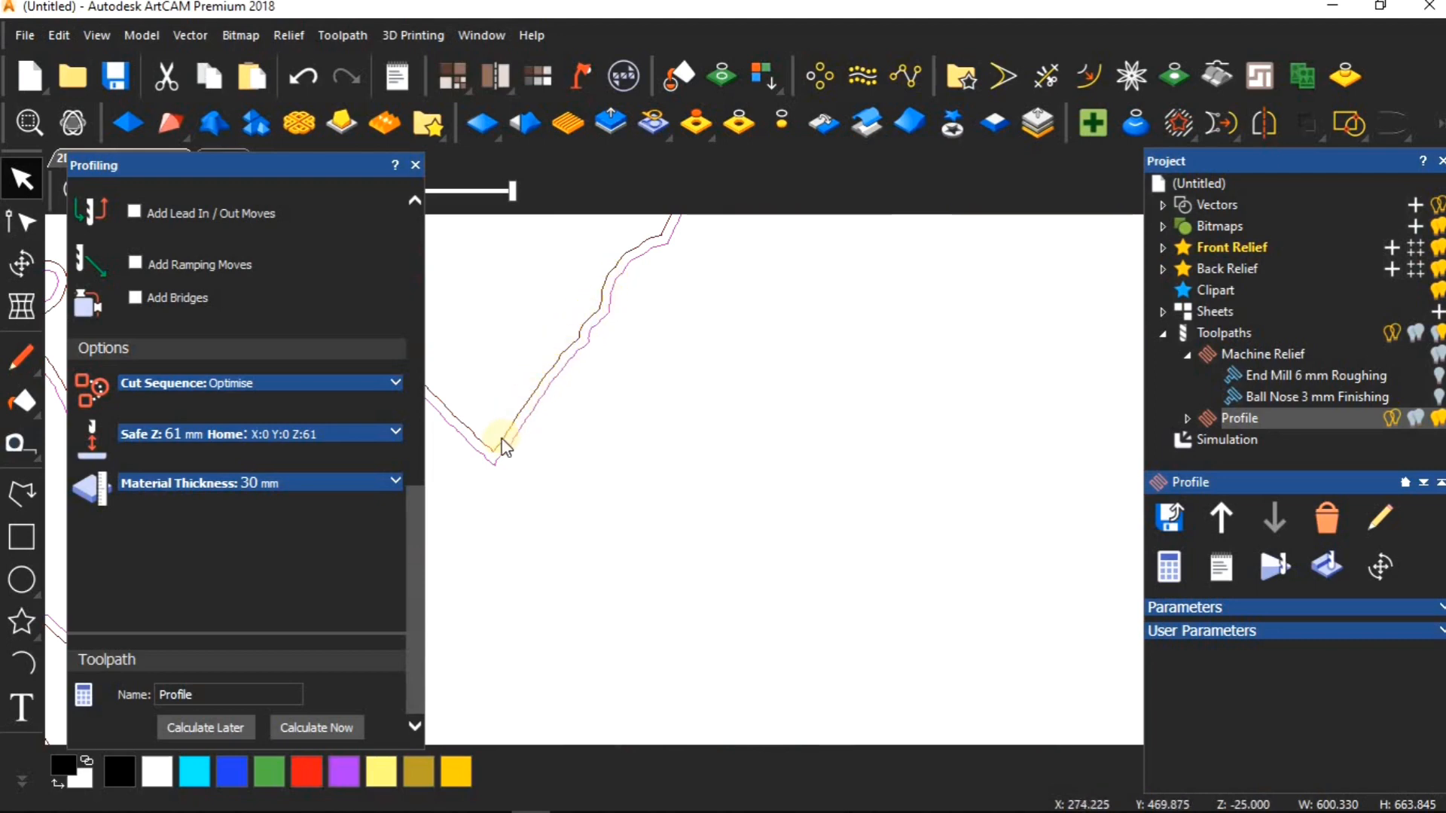
click(415, 165)
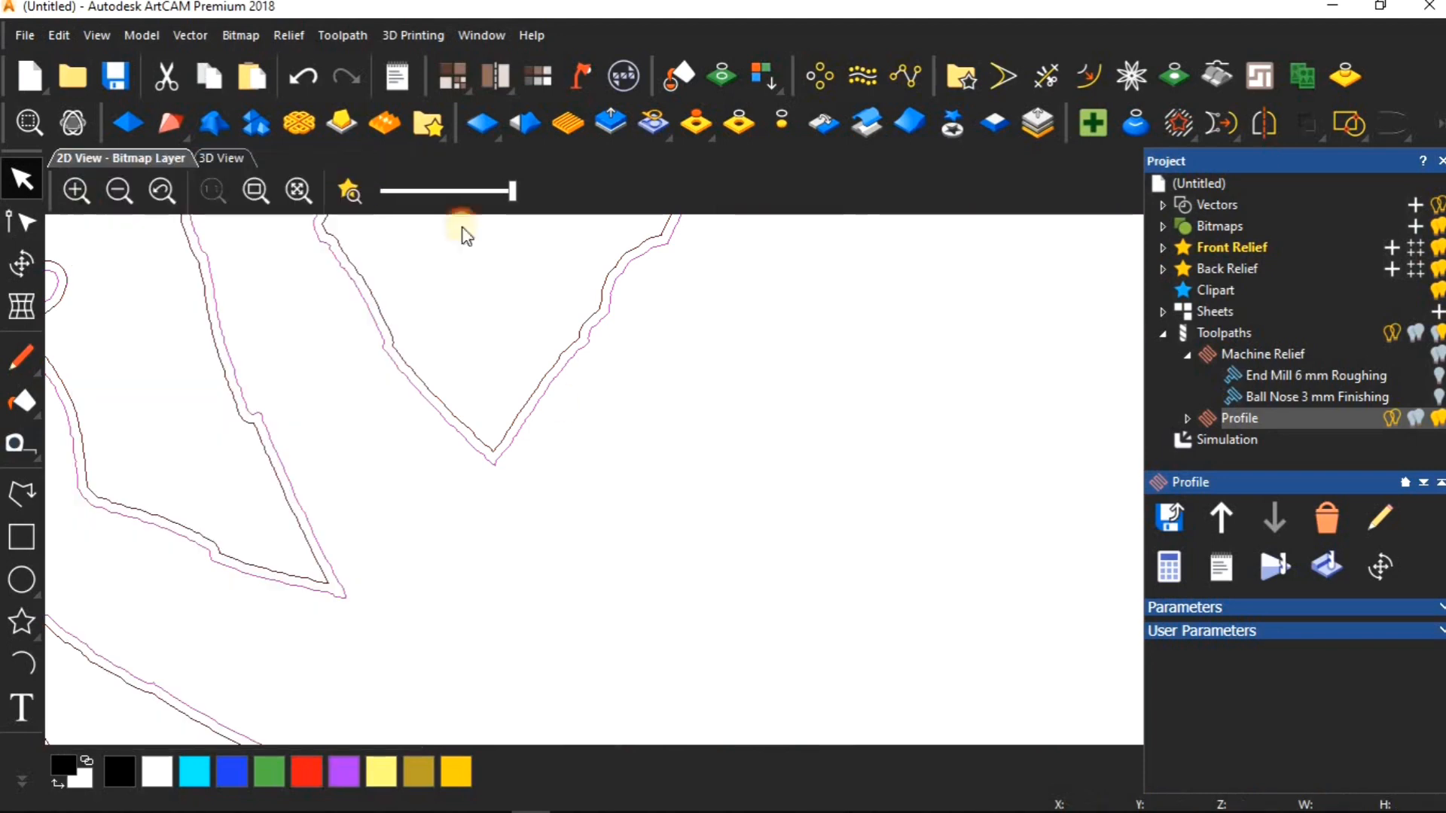
scroll(561, 414, down, 4)
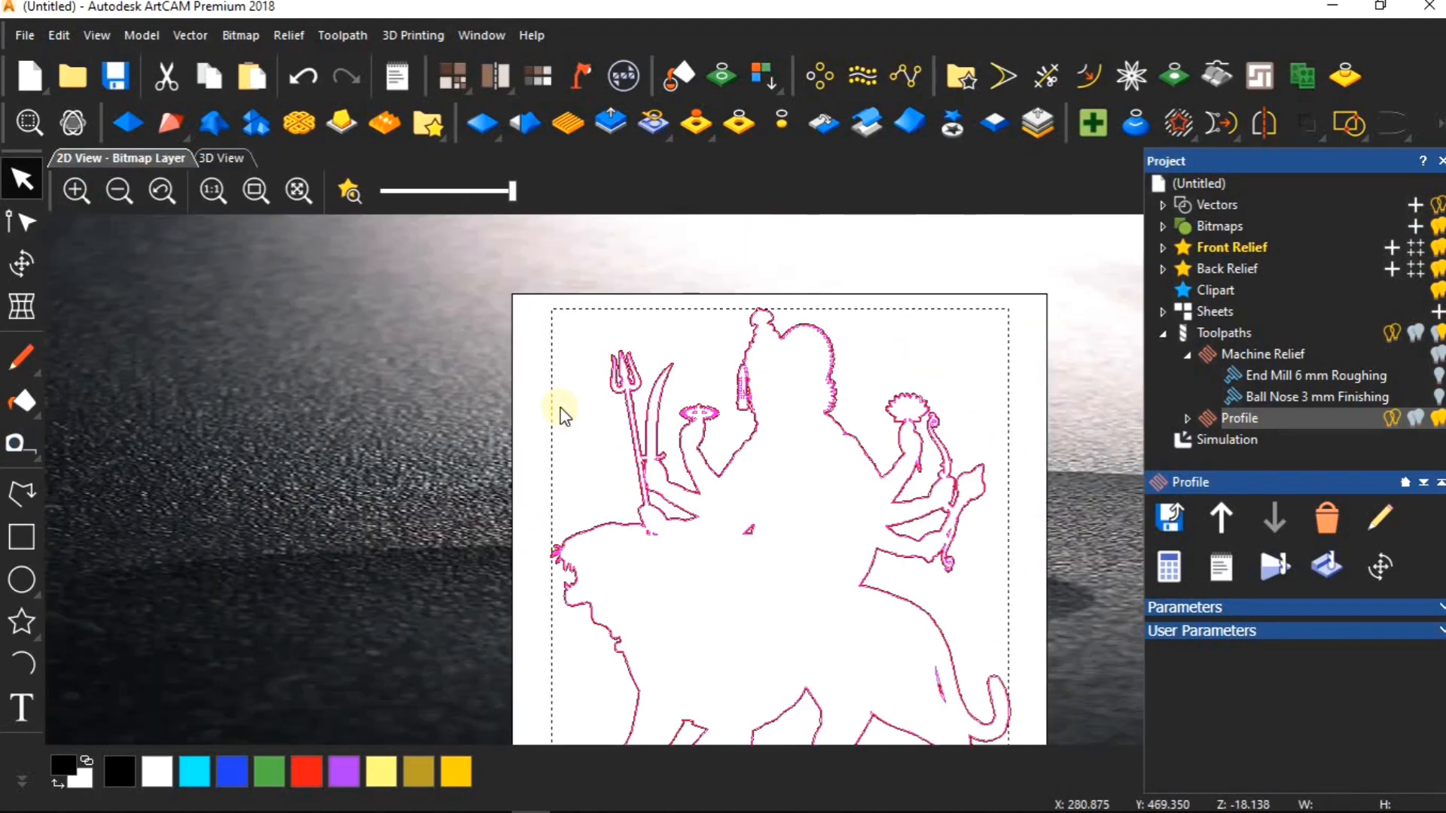
Show the profile toolpath in the 3D view and simulate it on the carved relief.
click(225, 157)
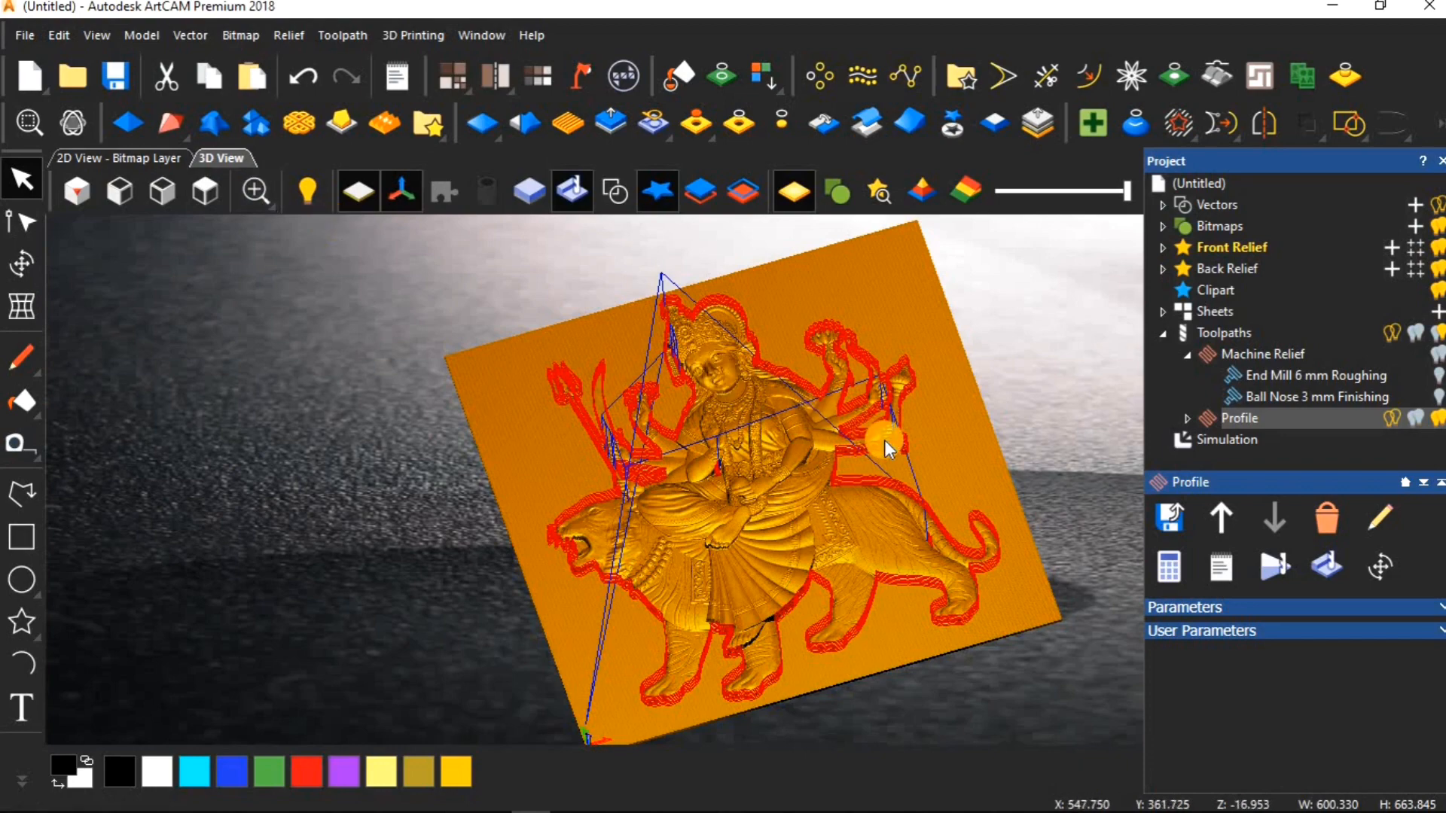
scroll(884, 440, up, 3)
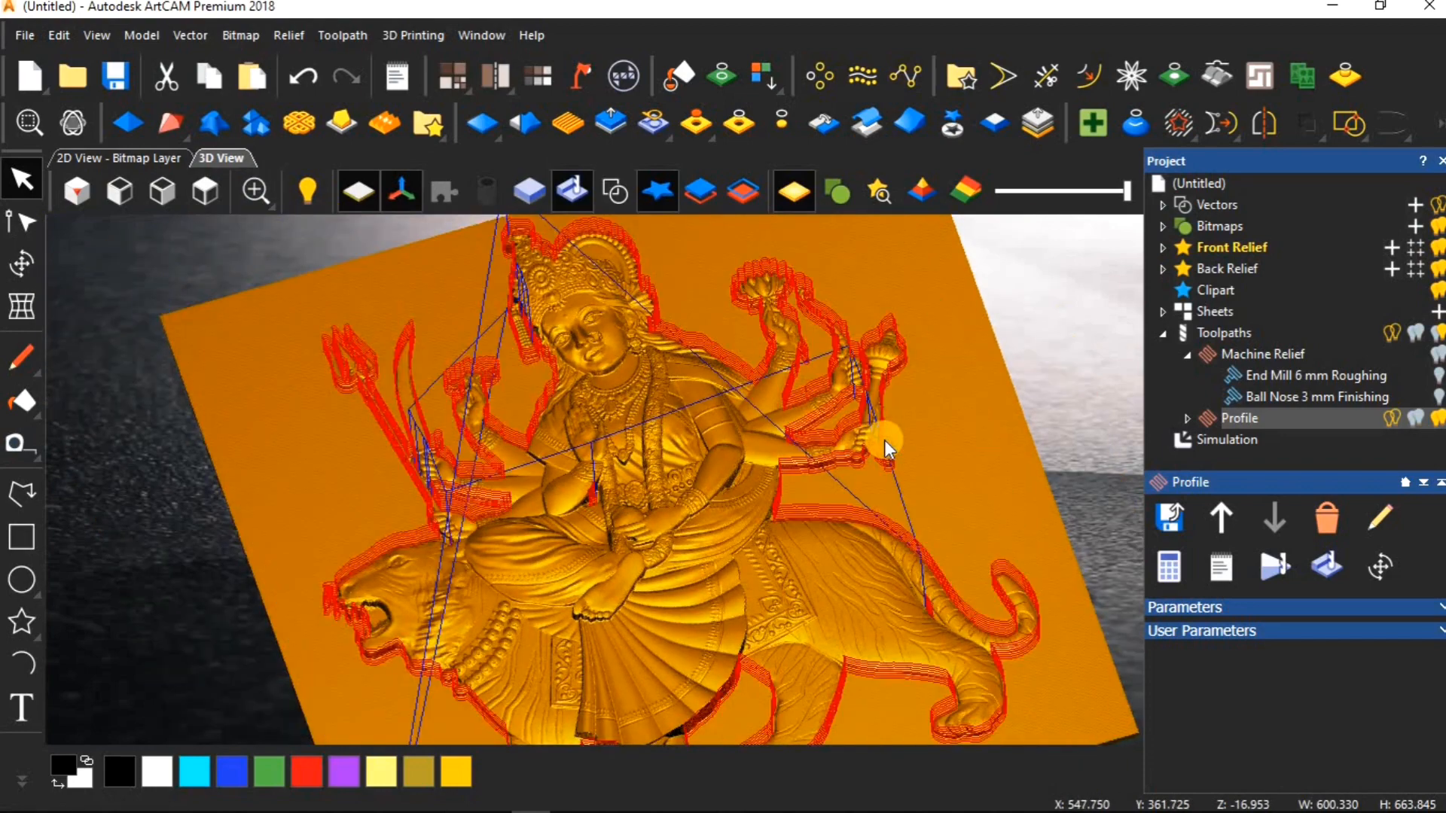
scroll(884, 440, down, 2)
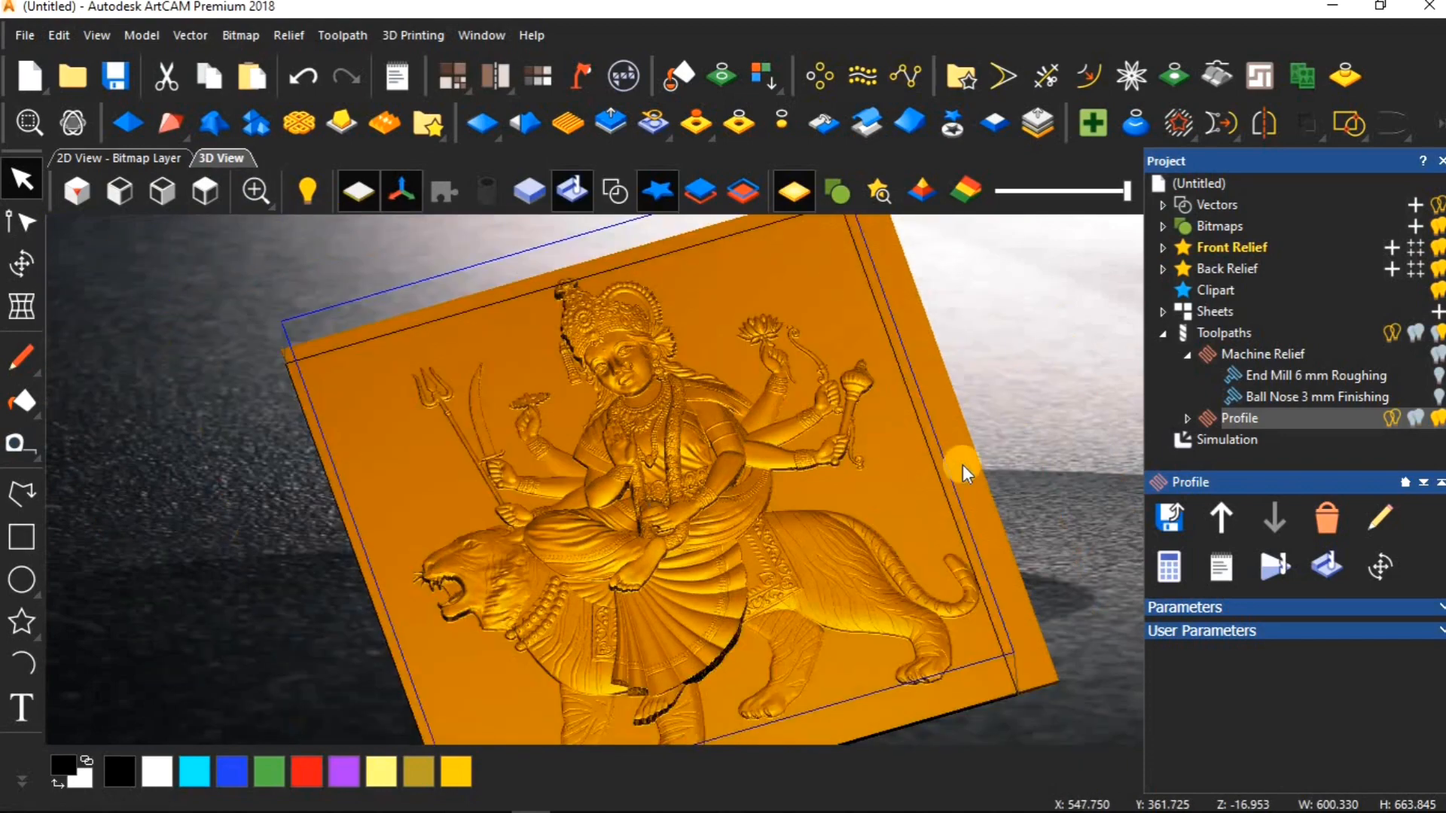
click(1329, 568)
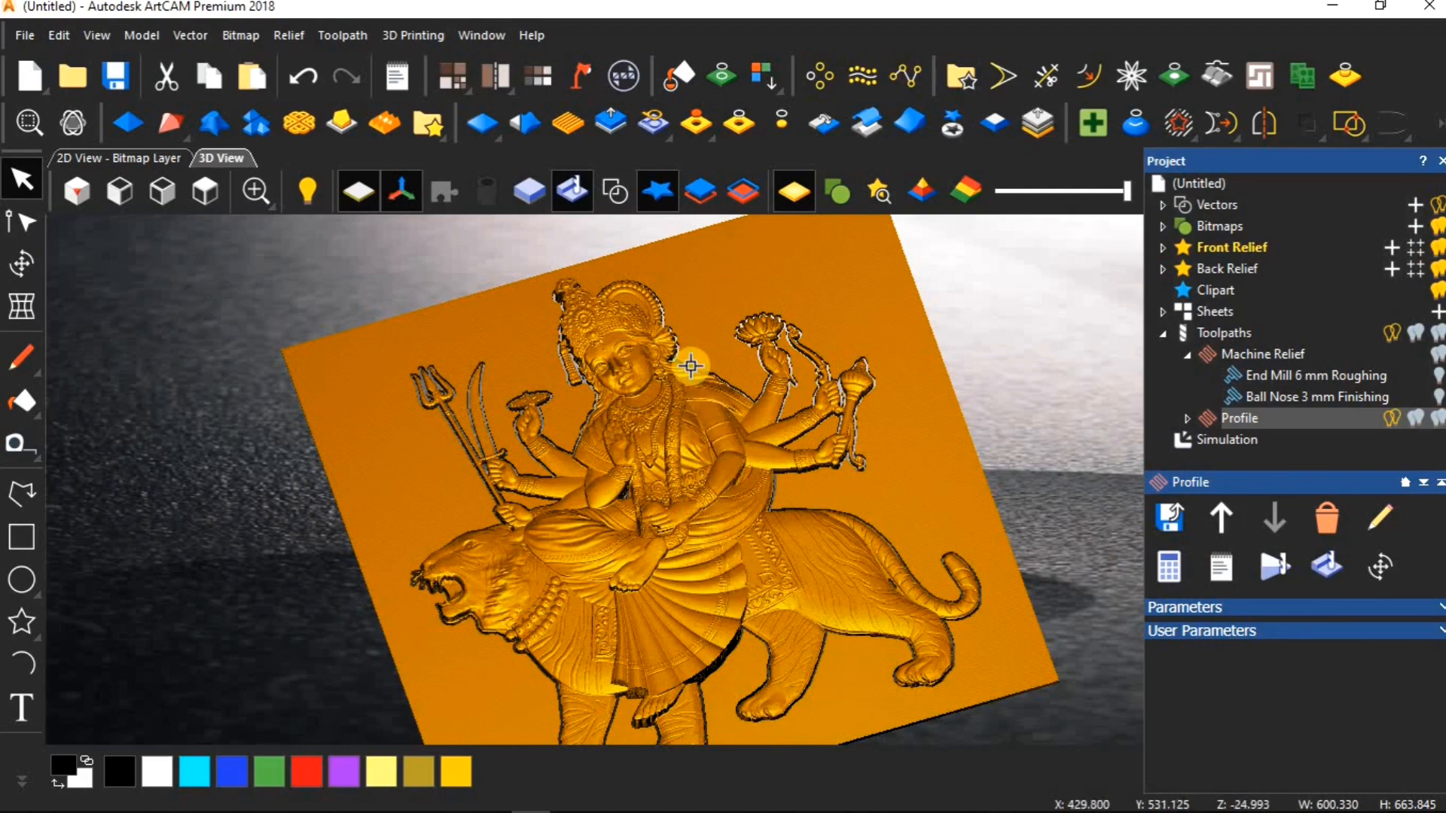
Examine the simulated profile cut around the figure's outline up close and from different angles.
scroll(670, 357, up, 3)
scroll(667, 354, up, 2)
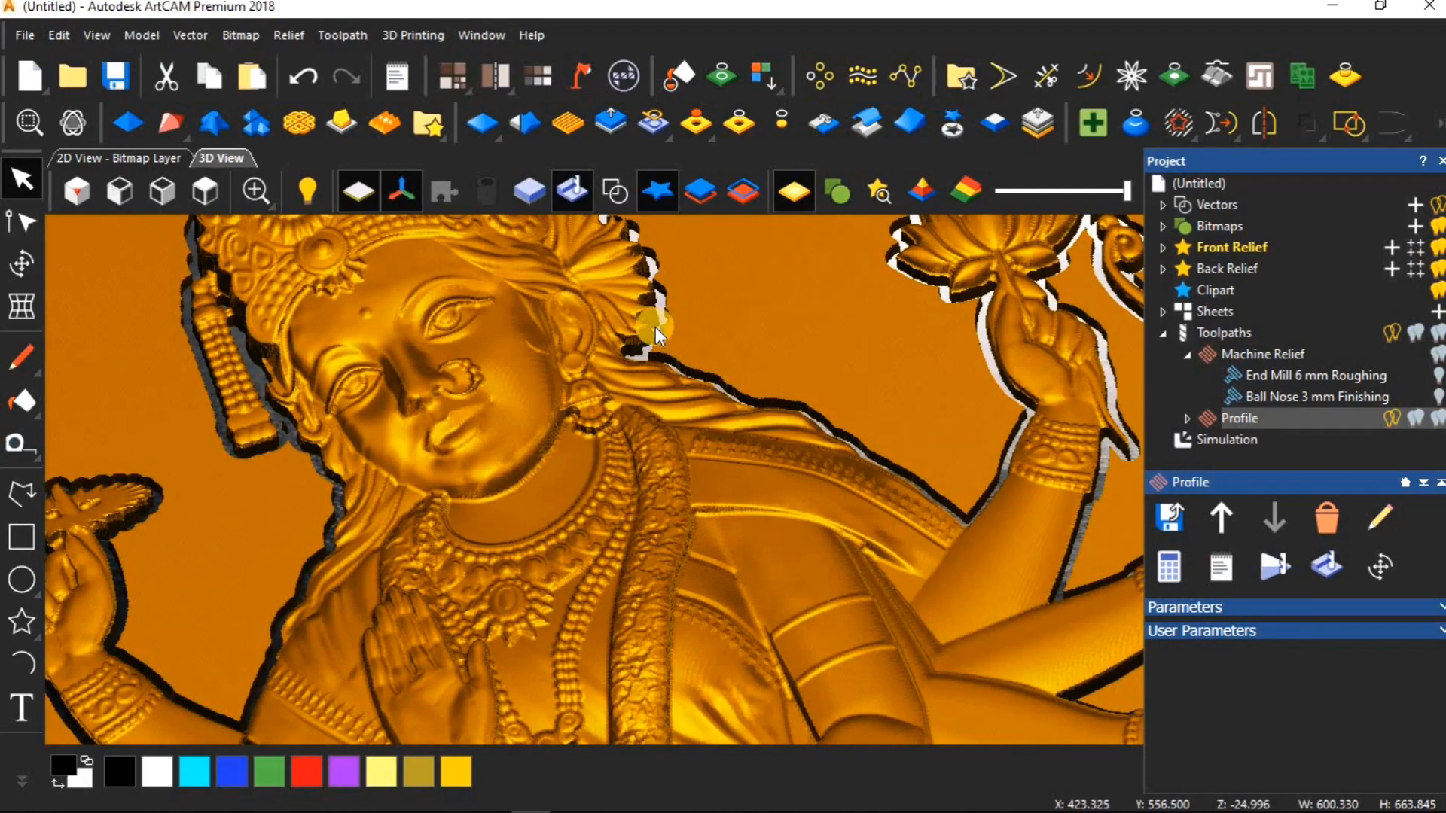
drag(685, 486, 666, 533)
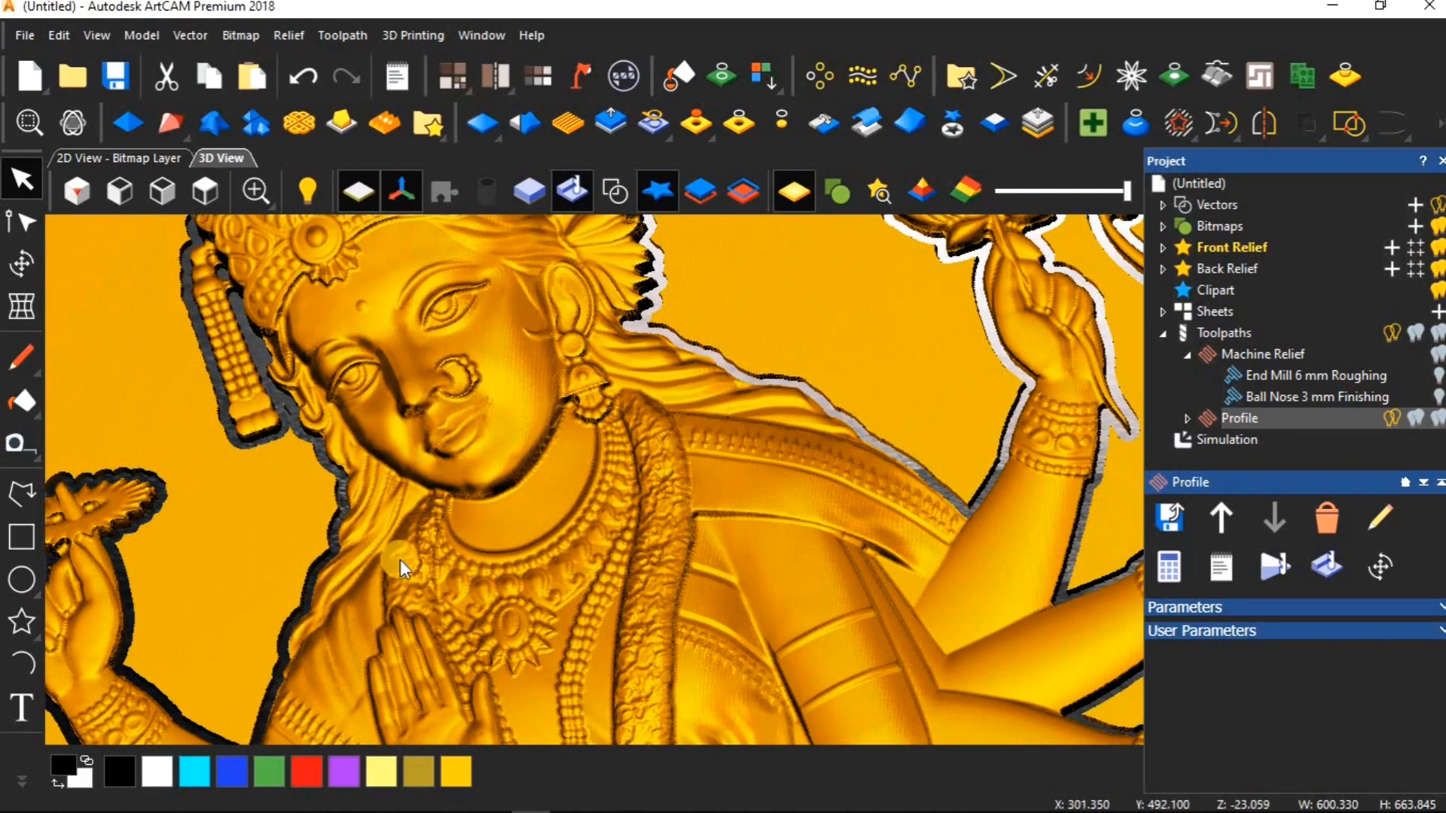
scroll(408, 542, down, 3)
scroll(409, 542, down, 1)
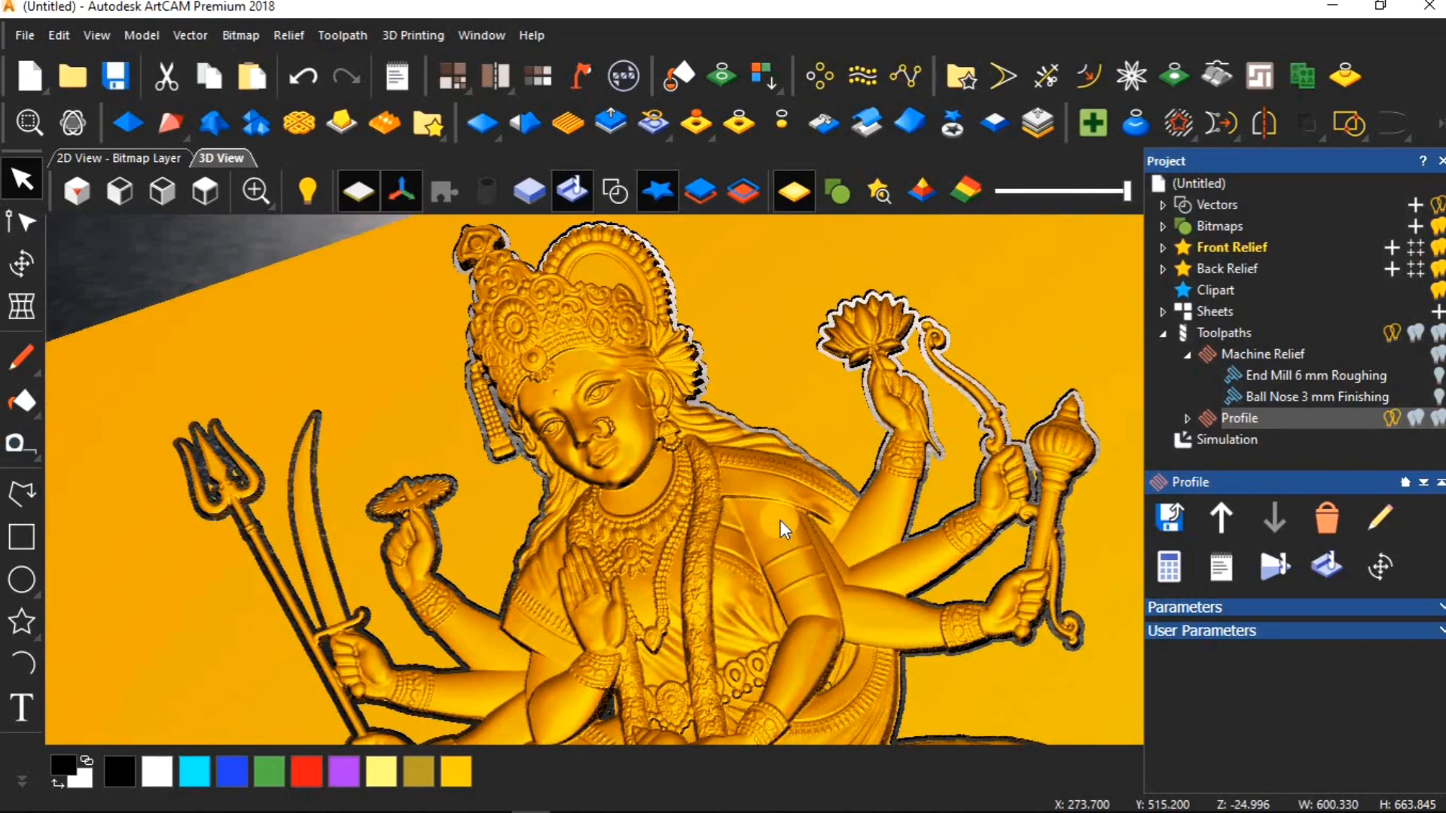
drag(781, 523, 767, 586)
scroll(906, 522, up, 2)
scroll(907, 521, up, 3)
scroll(907, 521, down, 4)
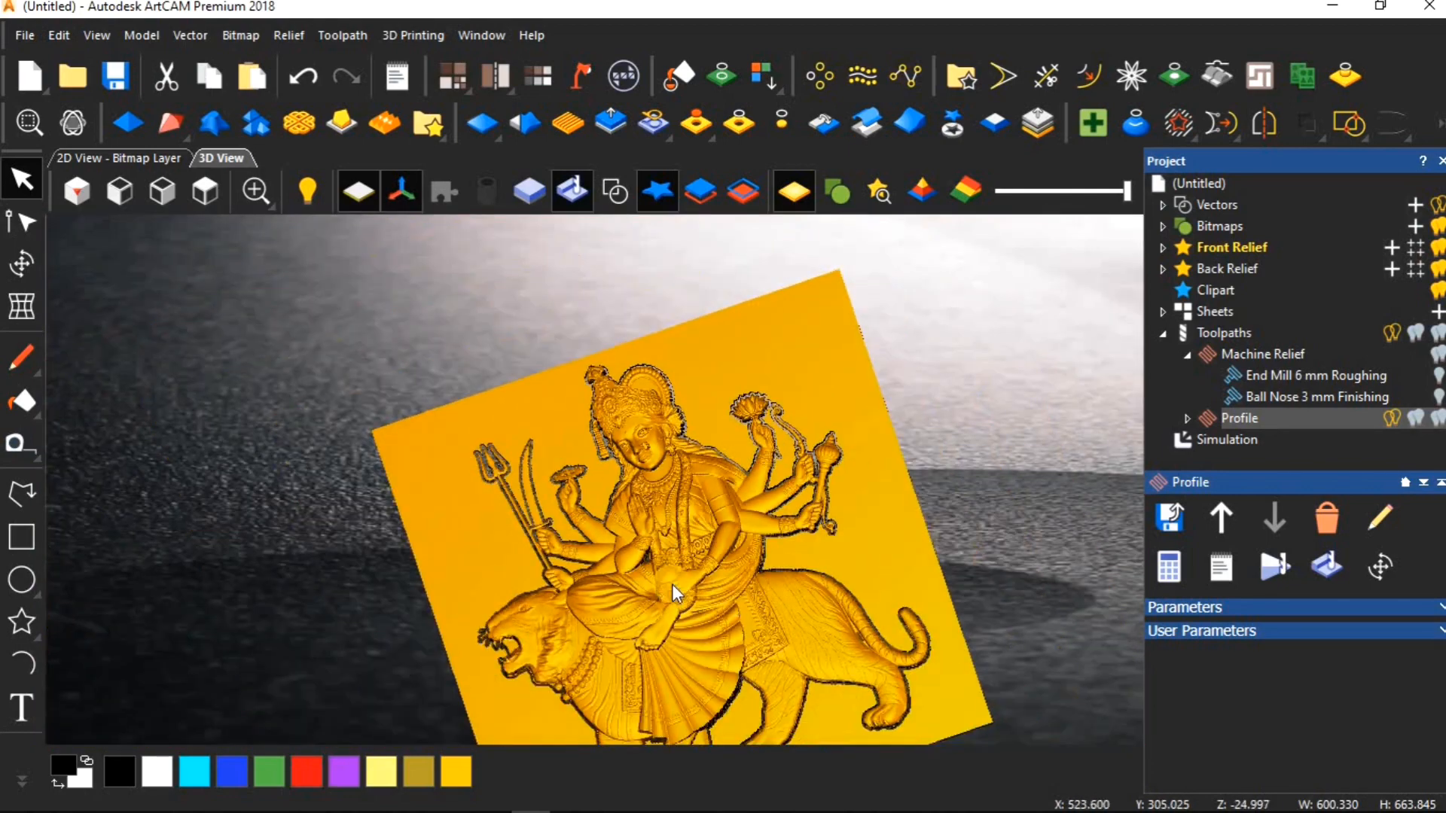
mouse_move(671, 584)
mouse_down()
mouse_move(689, 550)
mouse_move(606, 518)
mouse_move(629, 572)
mouse_up()
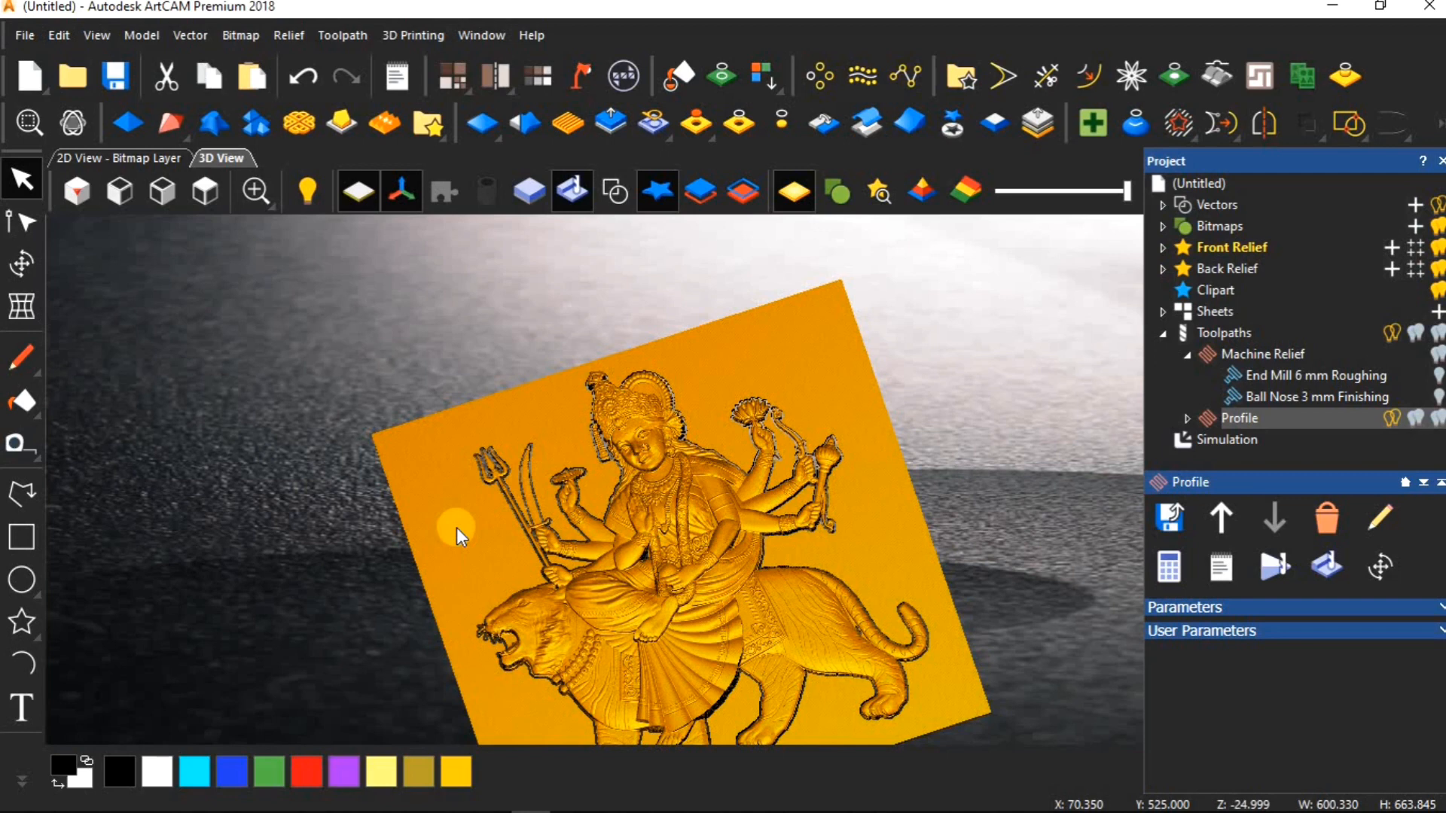
Delete the waste material from the simulation by keeping only the picked figure, and close the tool settings.
click(1243, 440)
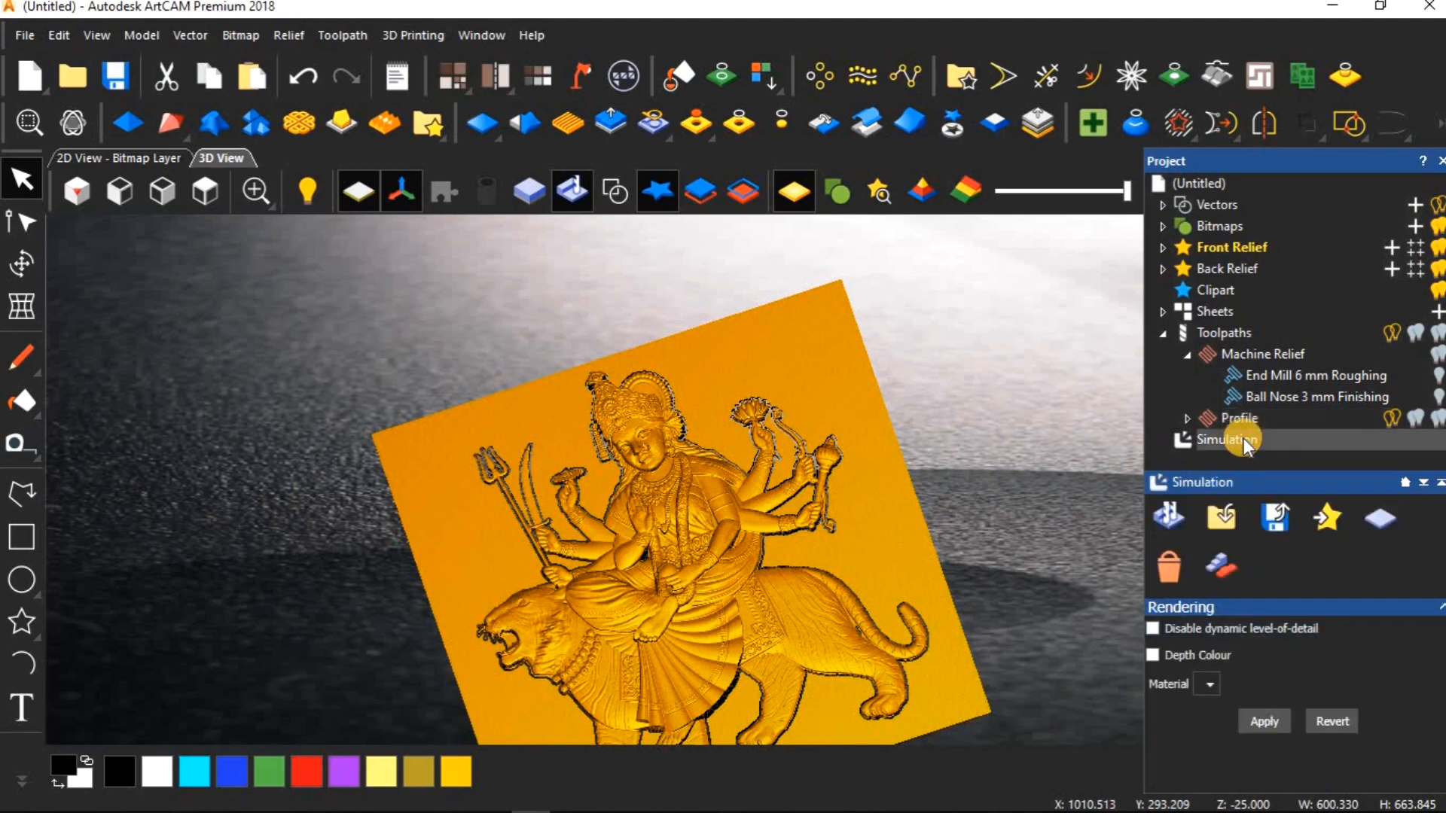
click(1222, 568)
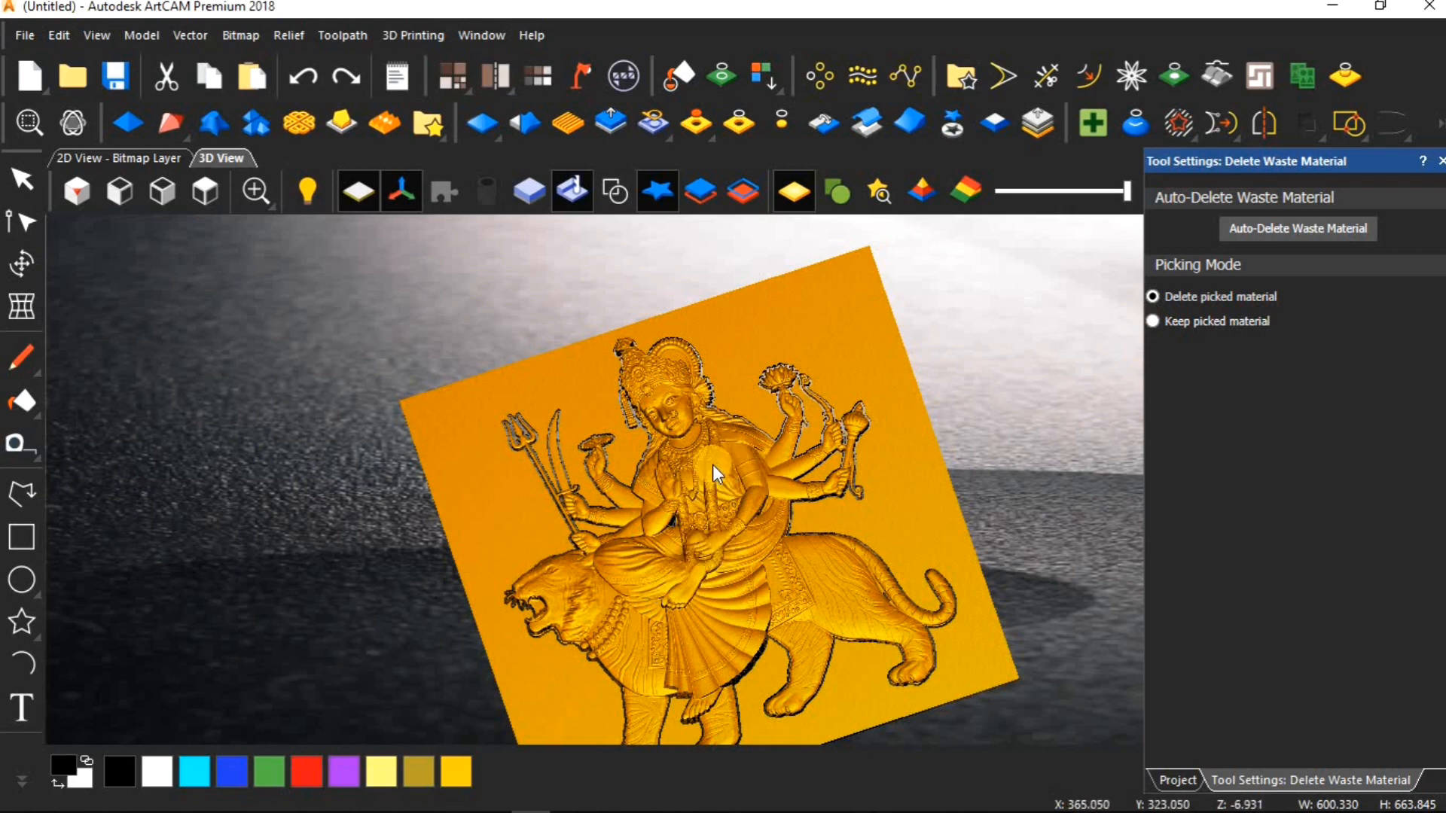
click(1153, 321)
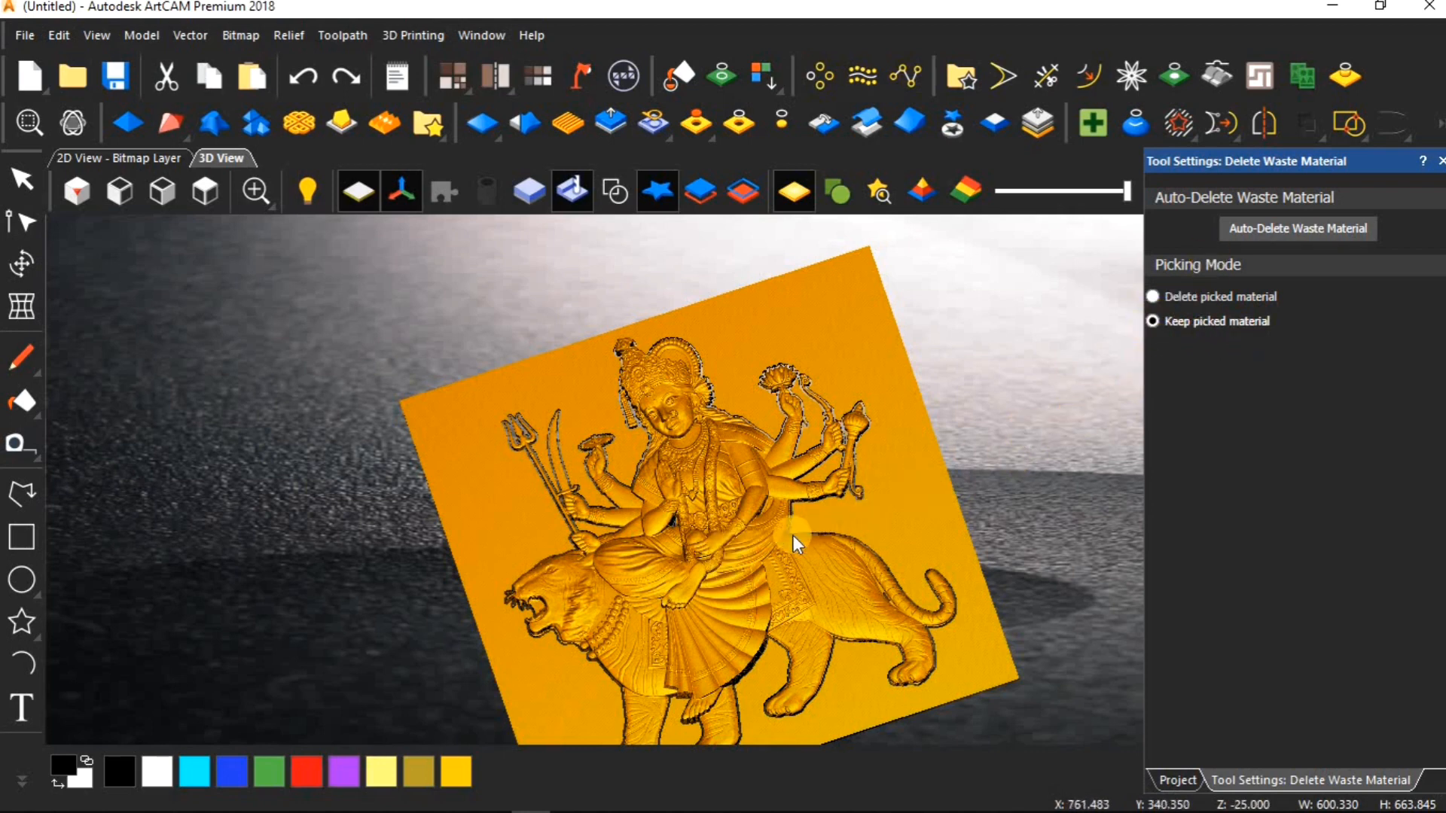
click(717, 525)
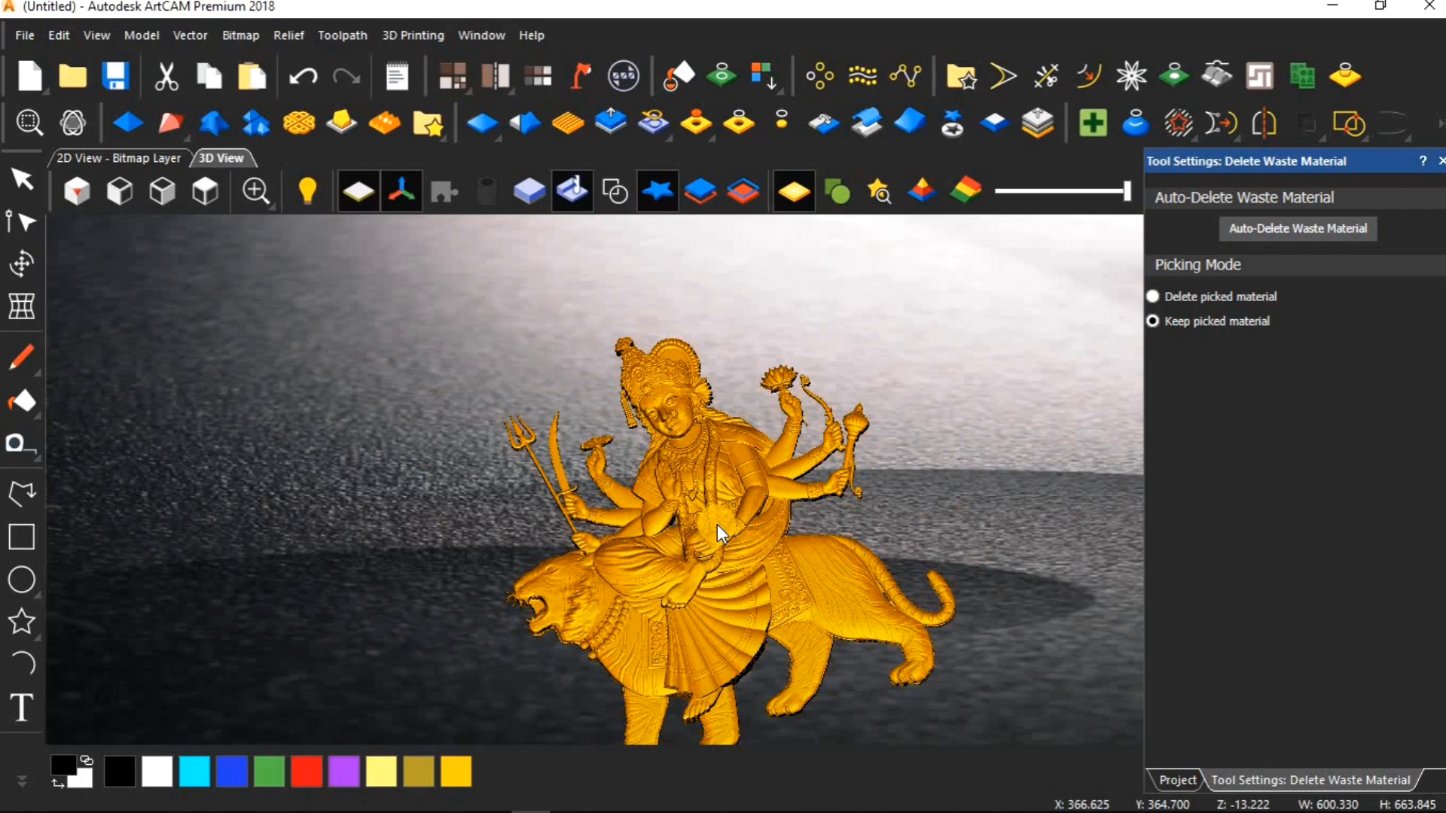
scroll(717, 524, down, 3)
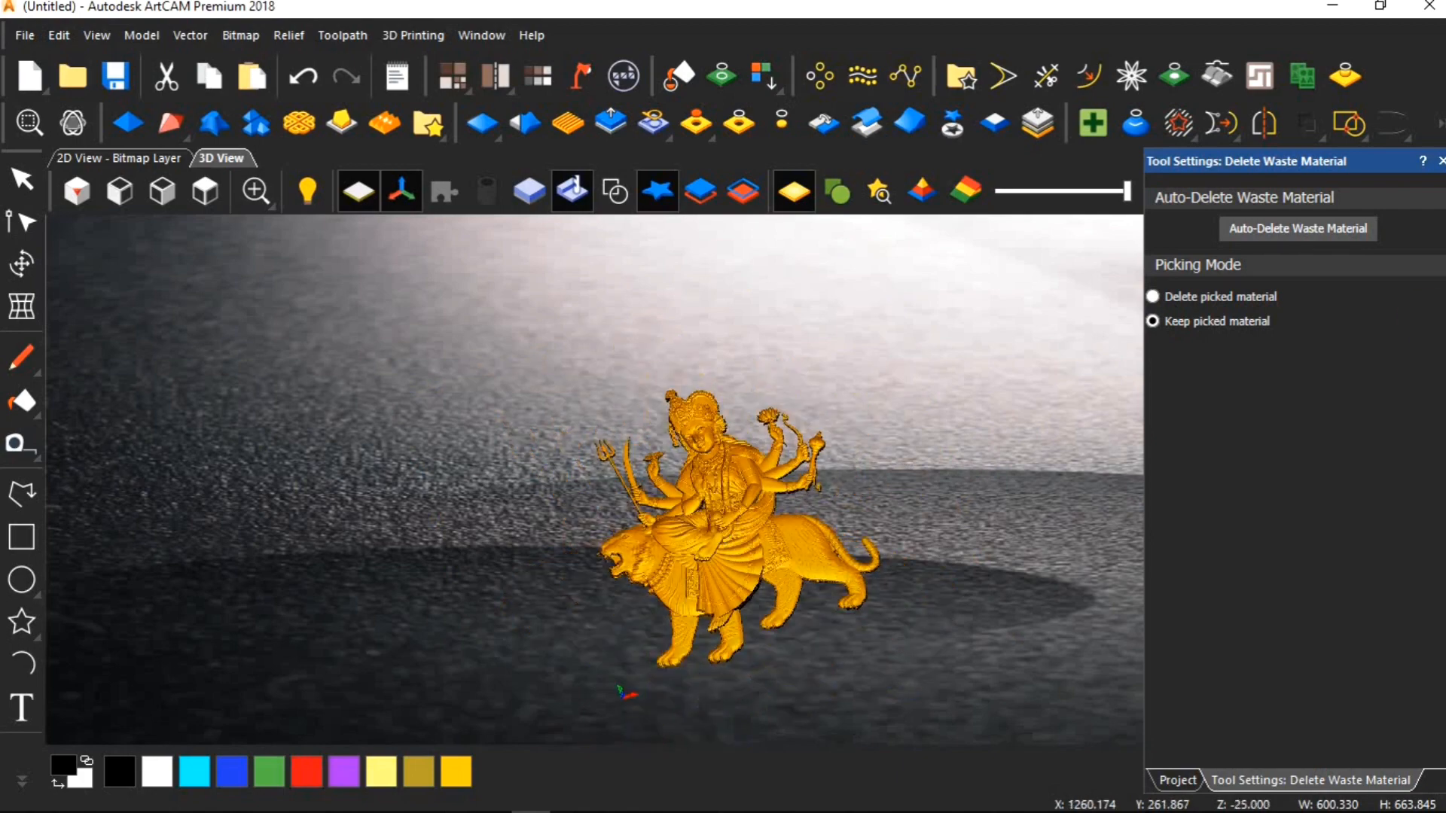
click(1439, 161)
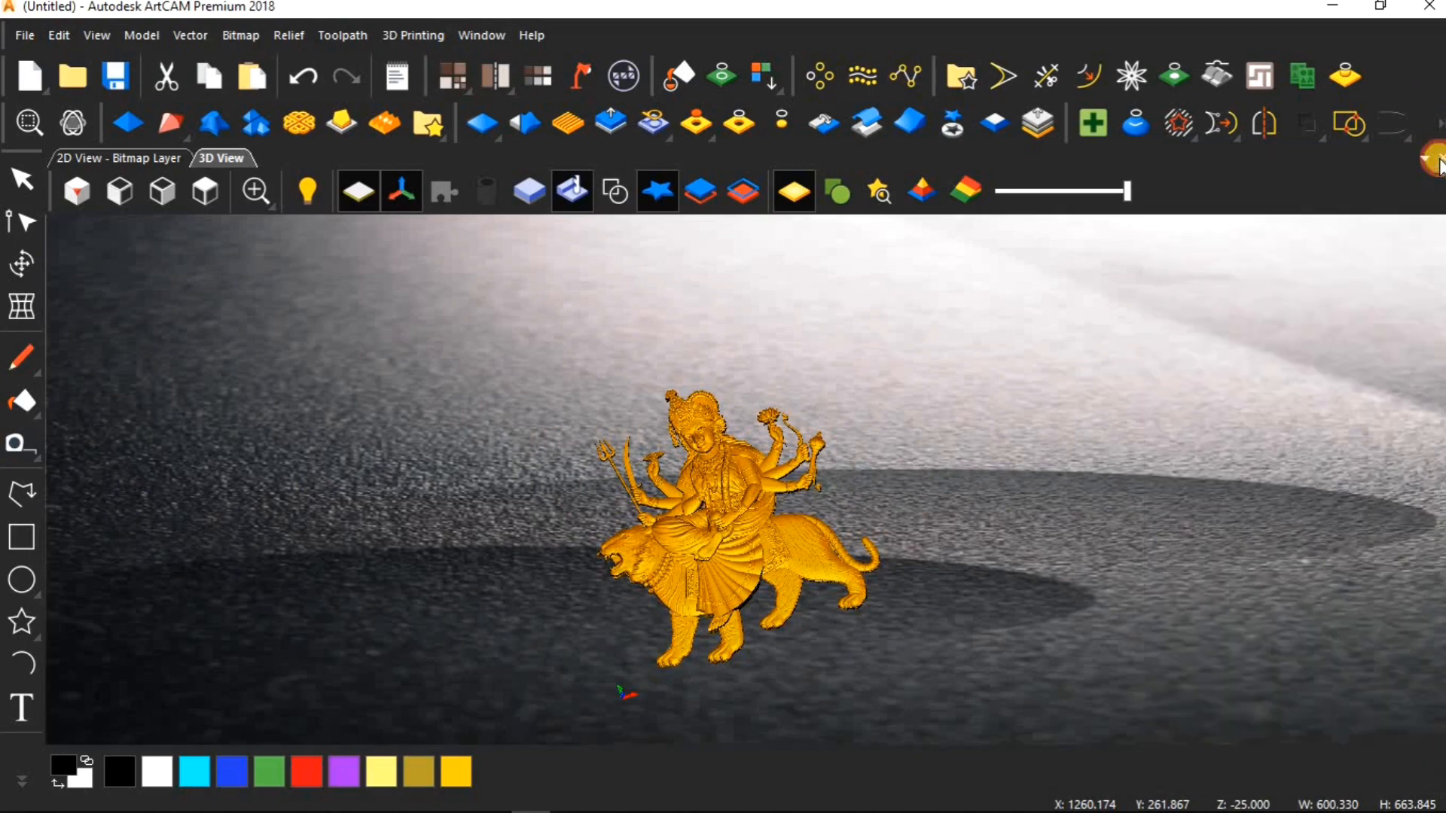
Examine the cut-out figure's carved details and outer edges up close and from different angles.
scroll(697, 550, up, 4)
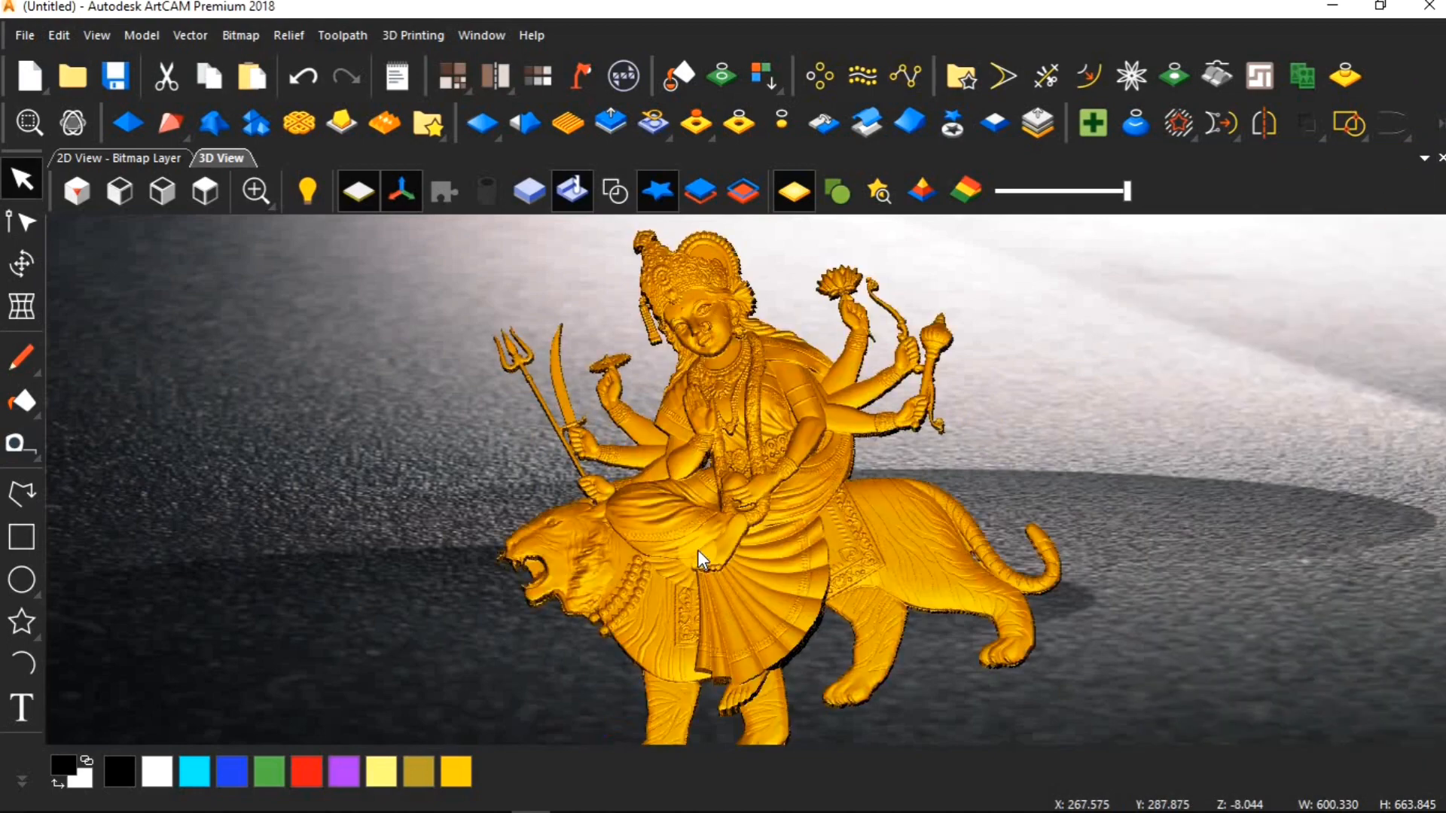
drag(689, 548, 662, 366)
scroll(640, 381, up, 5)
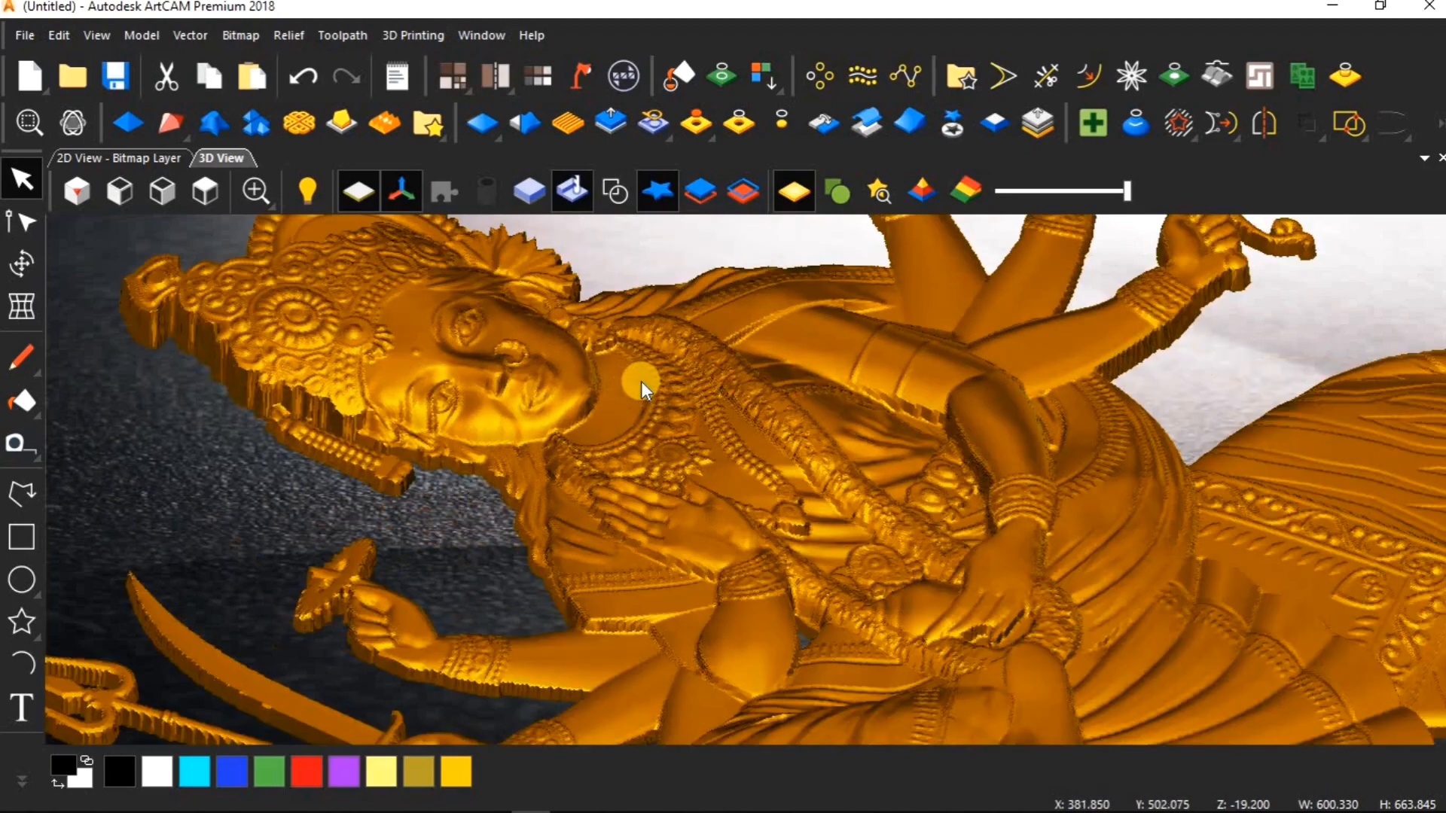
drag(653, 428, 744, 531)
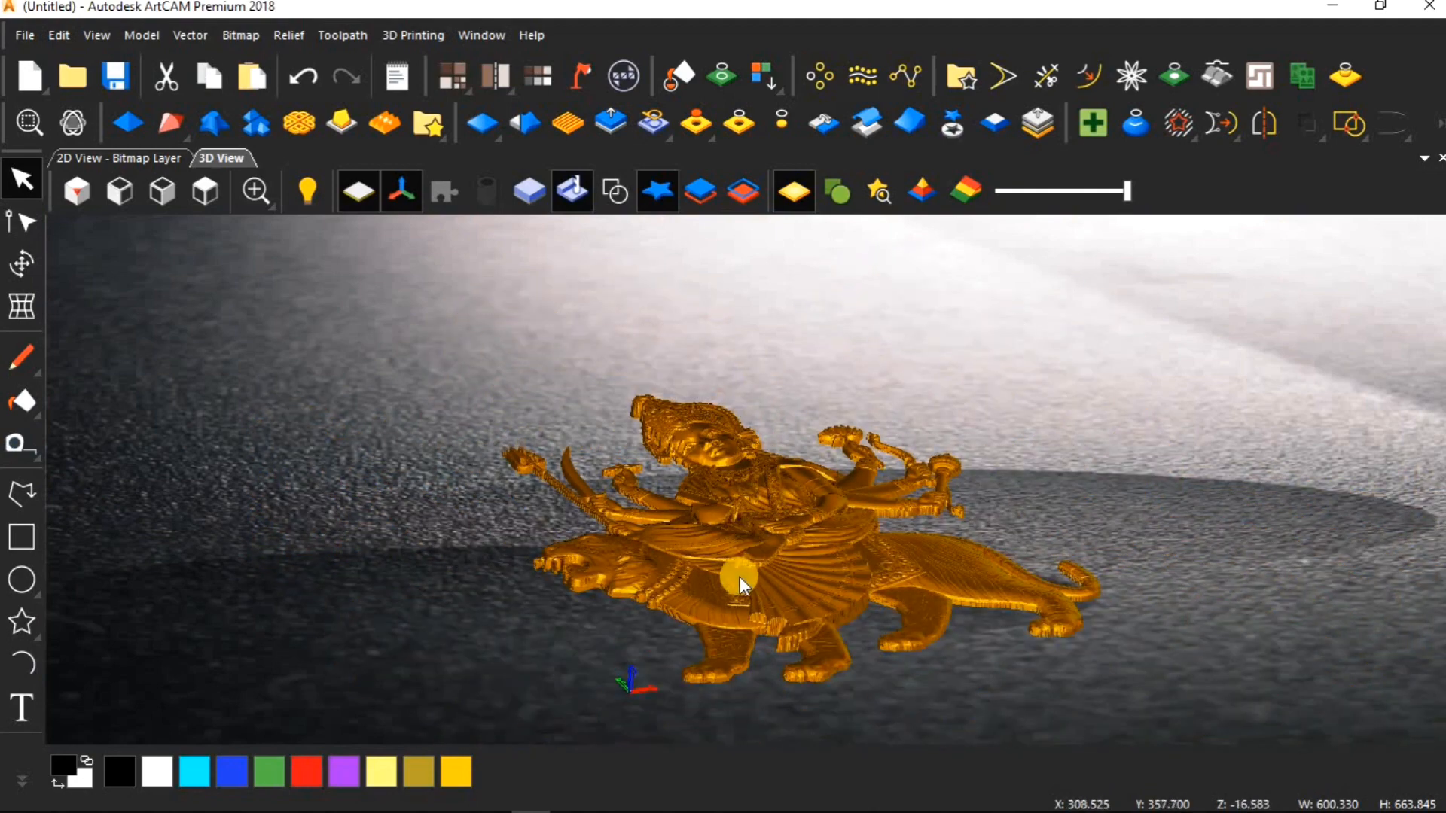
drag(739, 582, 730, 634)
scroll(729, 635, up, 5)
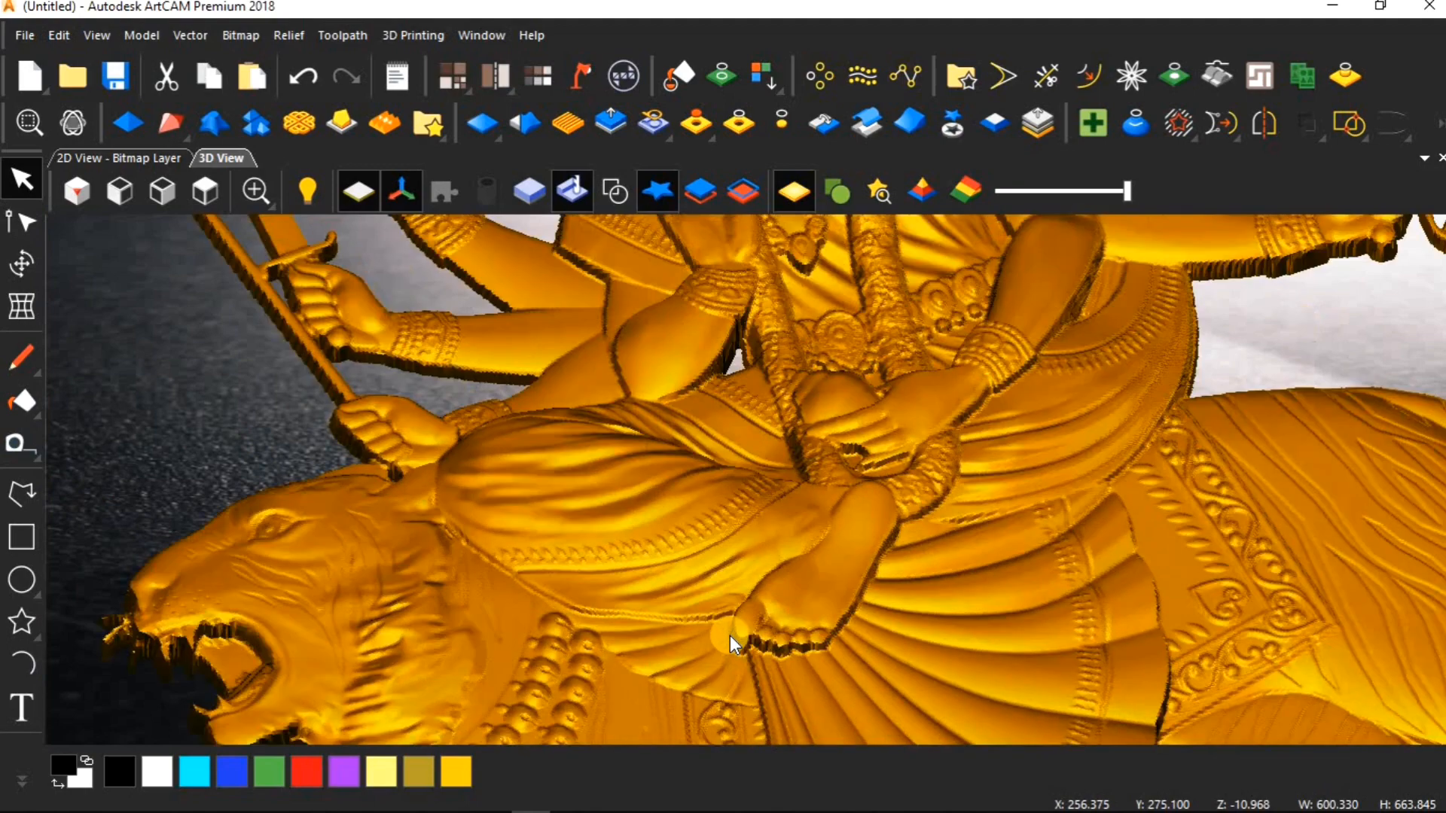
scroll(729, 636, down, 5)
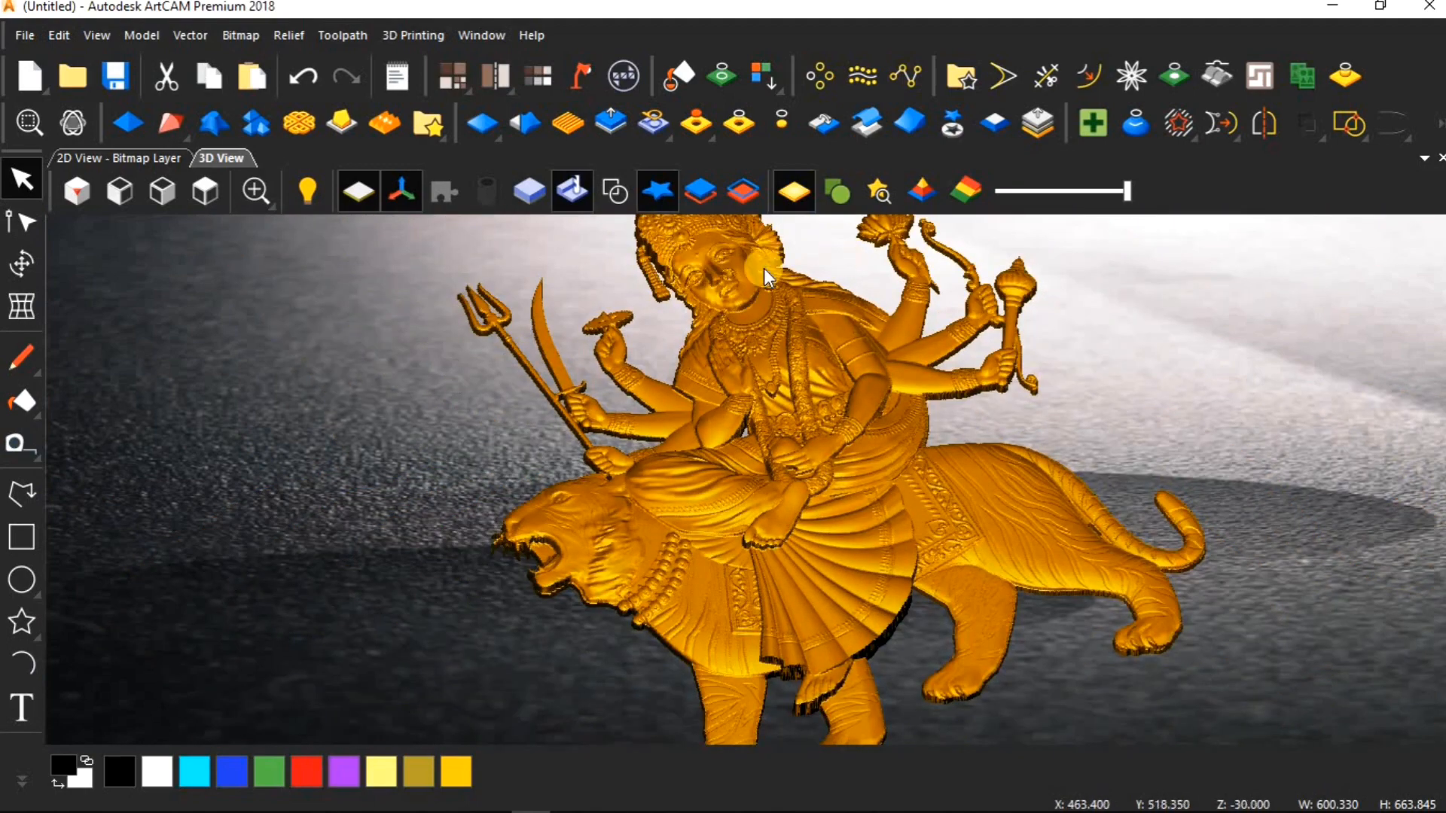
scroll(763, 269, up, 1)
scroll(763, 269, down, 2)
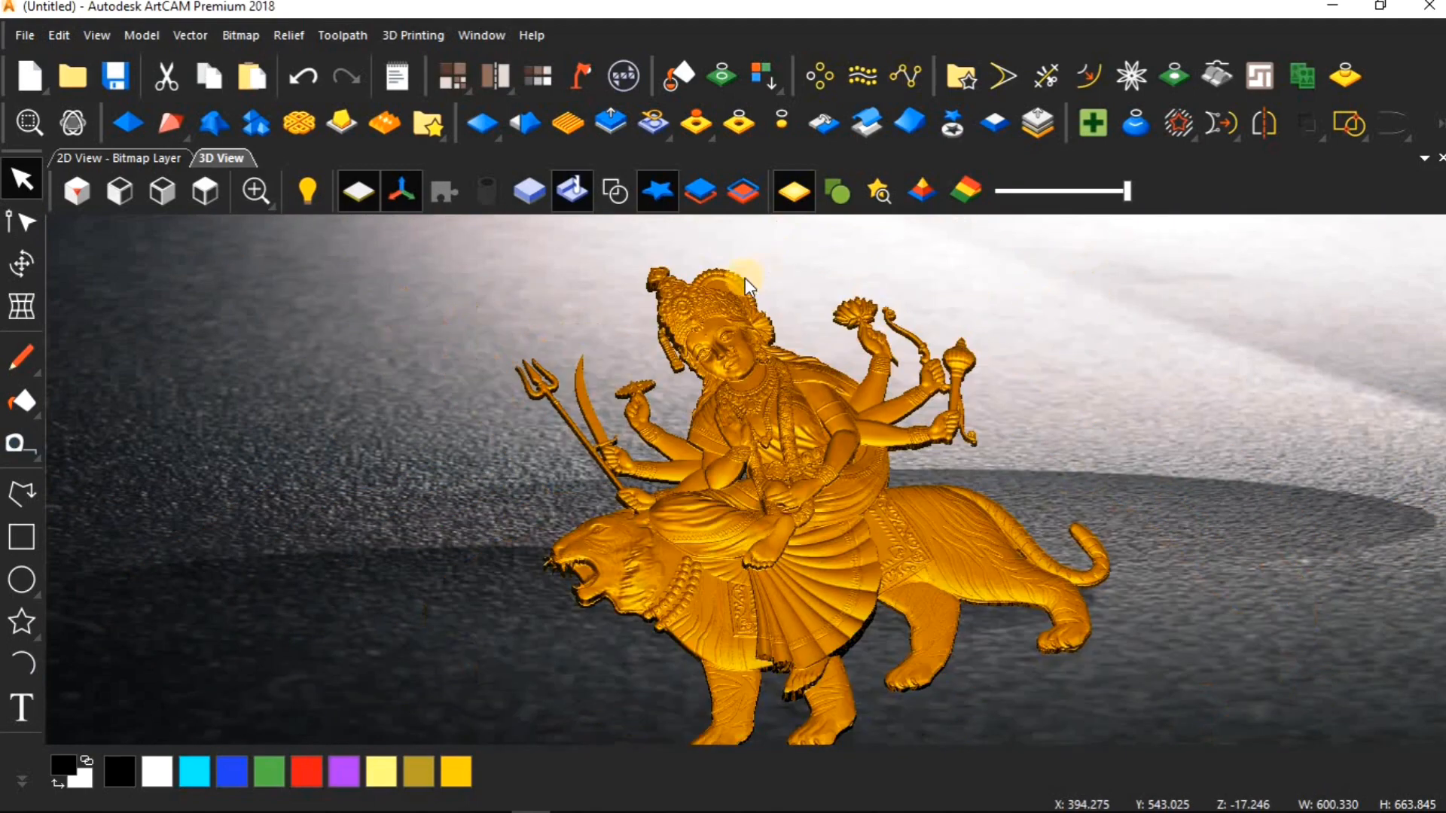
scroll(745, 310, up, 2)
scroll(756, 478, up, 1)
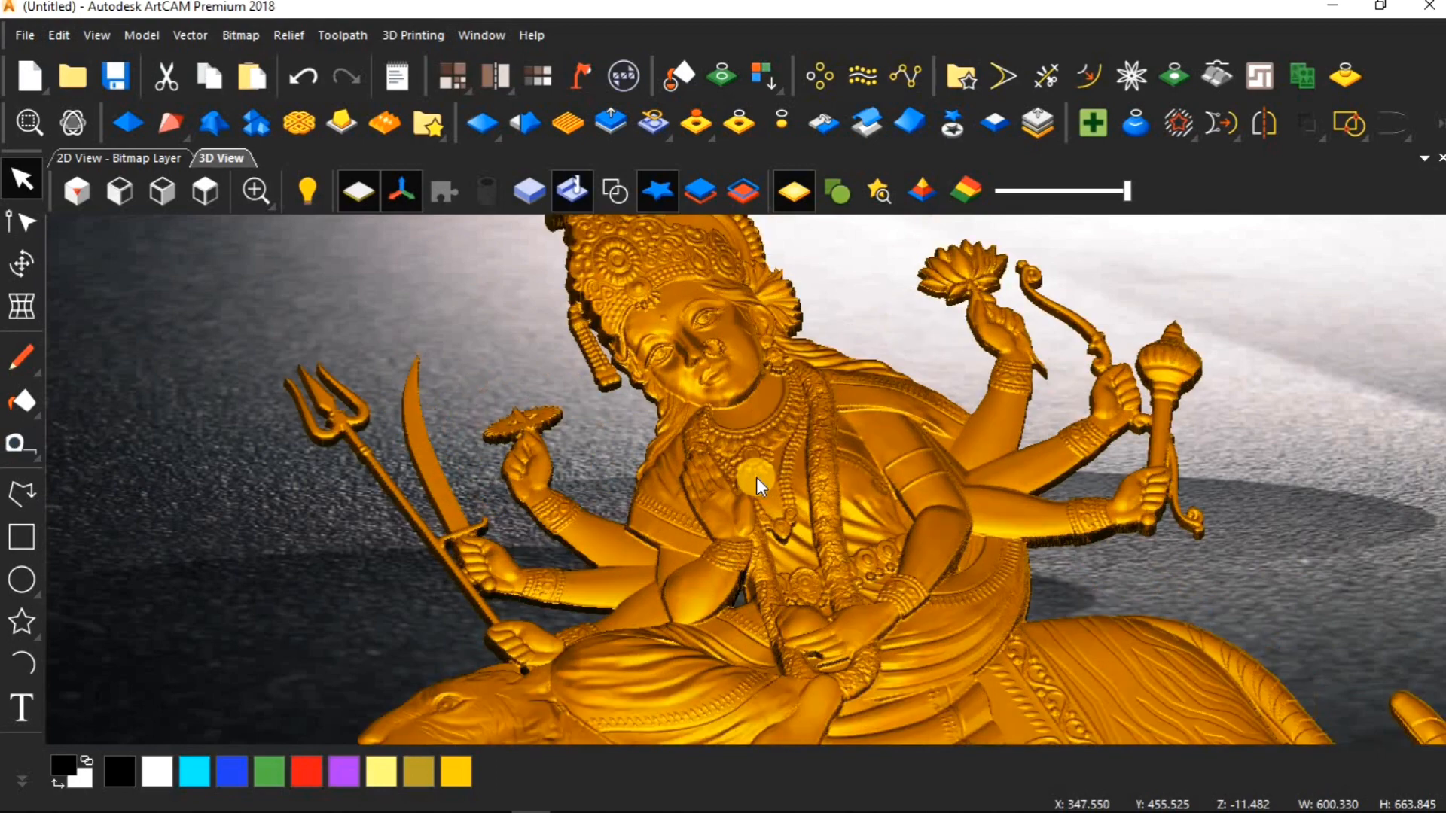